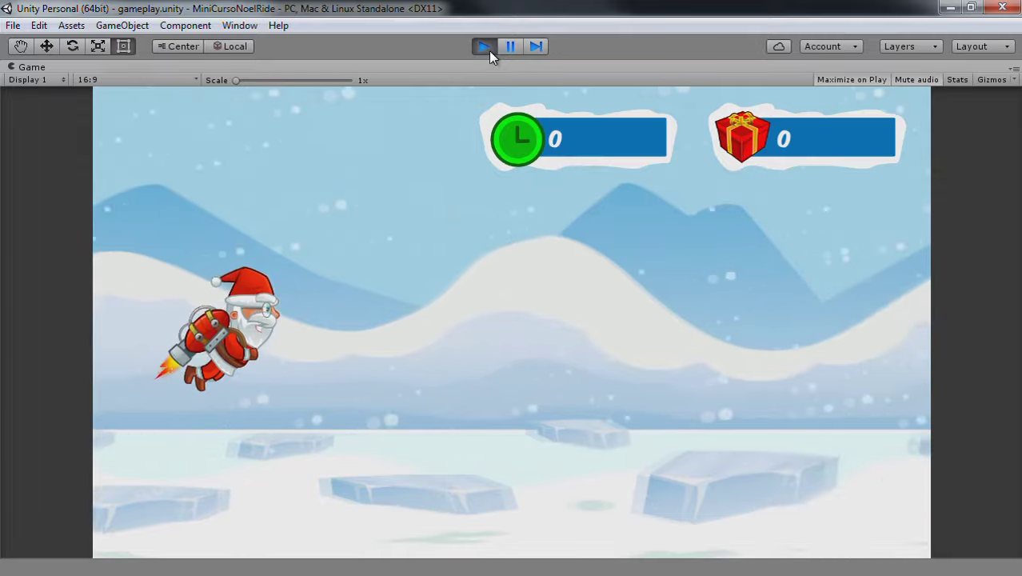
- Stop Play mode and open the Player's playerController script from its Inspector
left_click(489, 49)
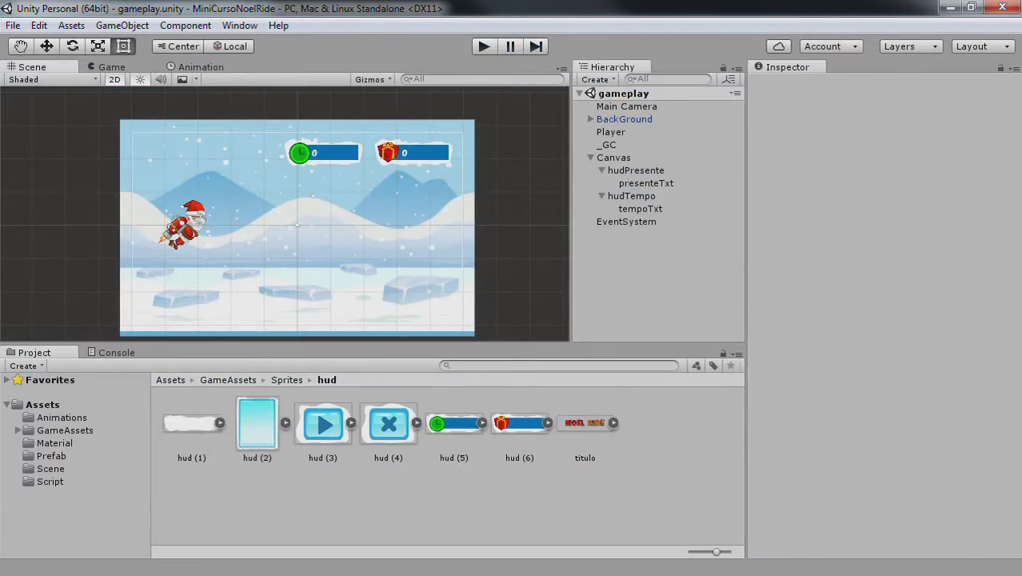
key("alt+Tab")
key("alt+Tab")
left_click(611, 133)
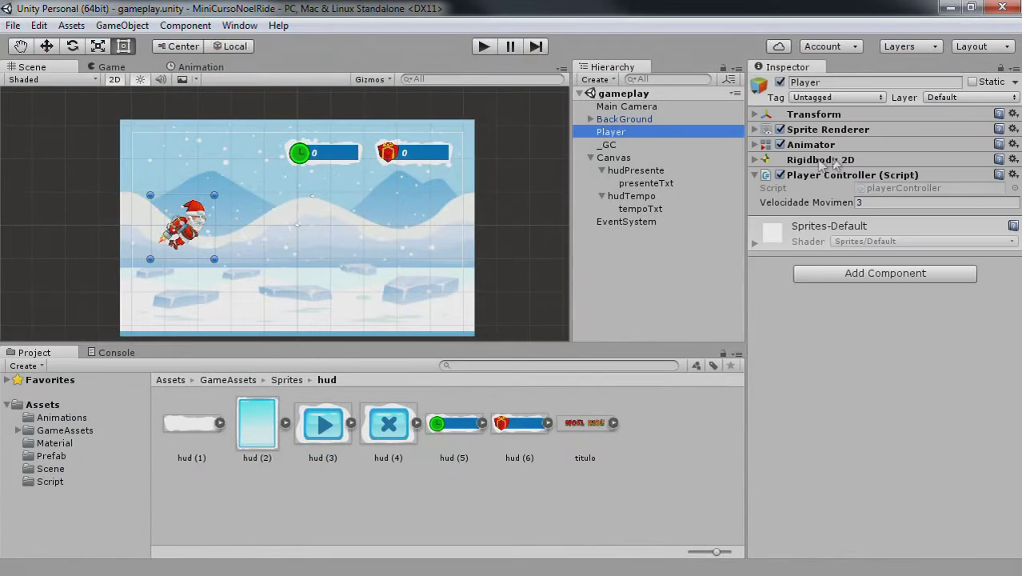
double_click(909, 187)
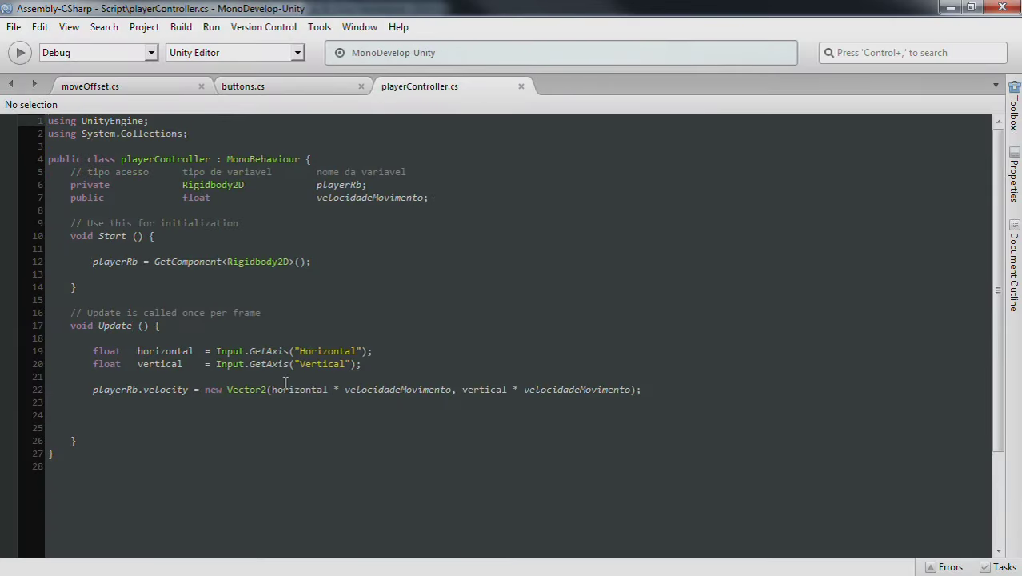
- Check the Canvas holding the HUD elements in the Unity Hierarchy
key("alt+Tab")
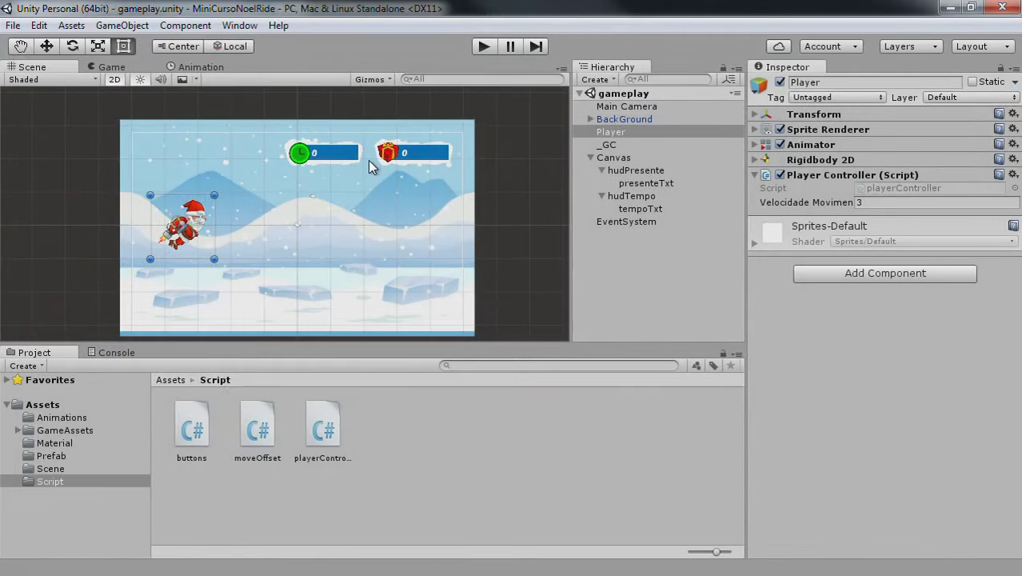
key("alt+Tab")
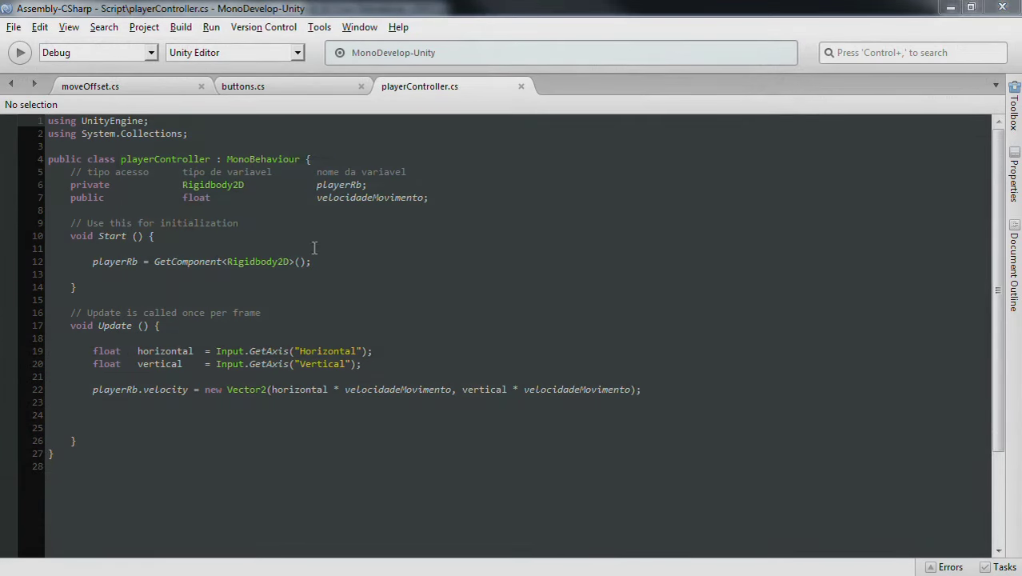
key("alt+Tab")
left_click(616, 157)
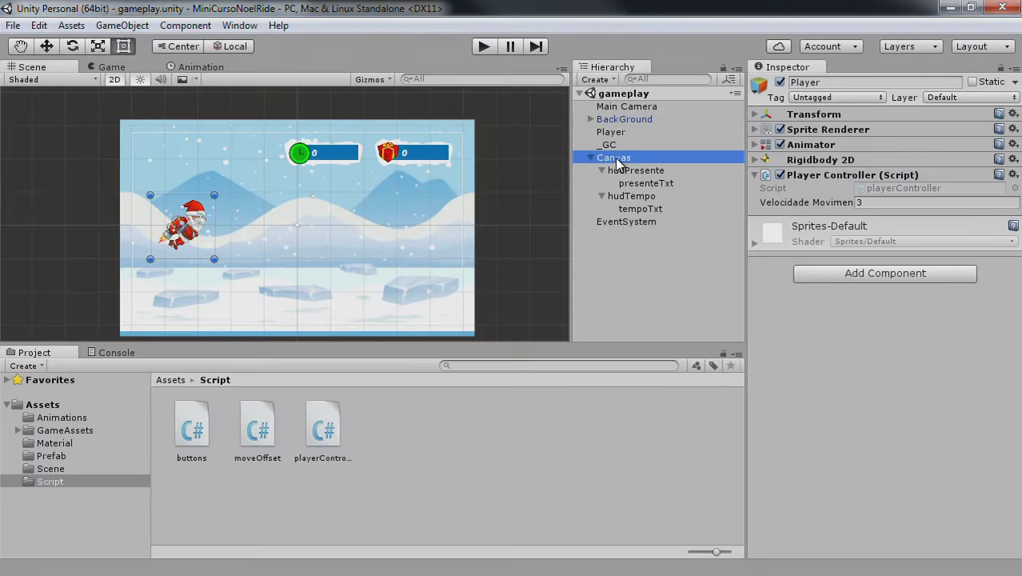
- Add the 'using UnityEngine.UI;' directive to playerController.cs
key("alt+Tab")
type("using ")
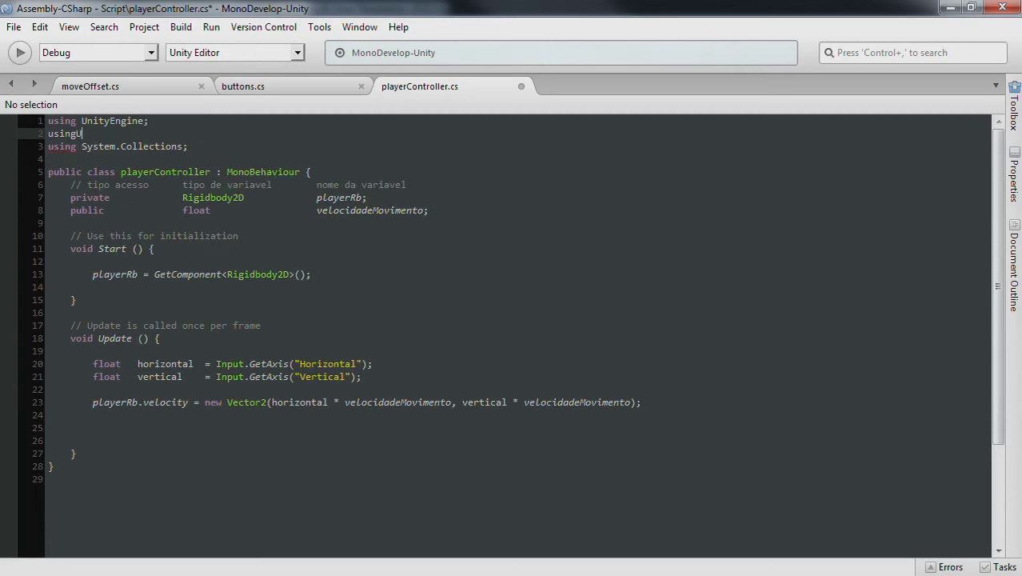
type("Uni")
key("Down")
key("Down")
key("Return")
type(".UI")
key("Return")
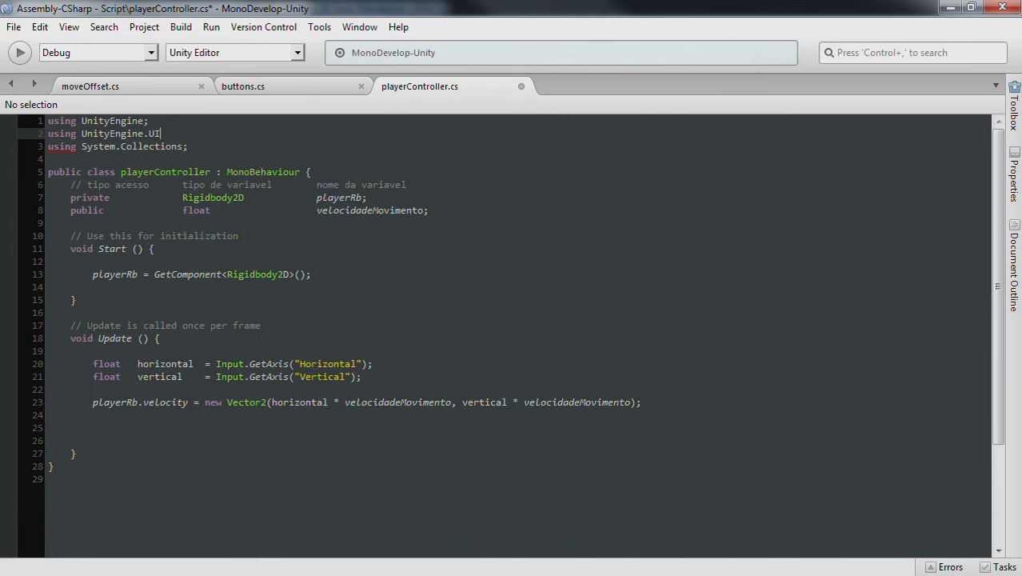
type(";")
key("Return")
- Add 'using UnityEngine.SceneManagement;' and save the script
type("using")
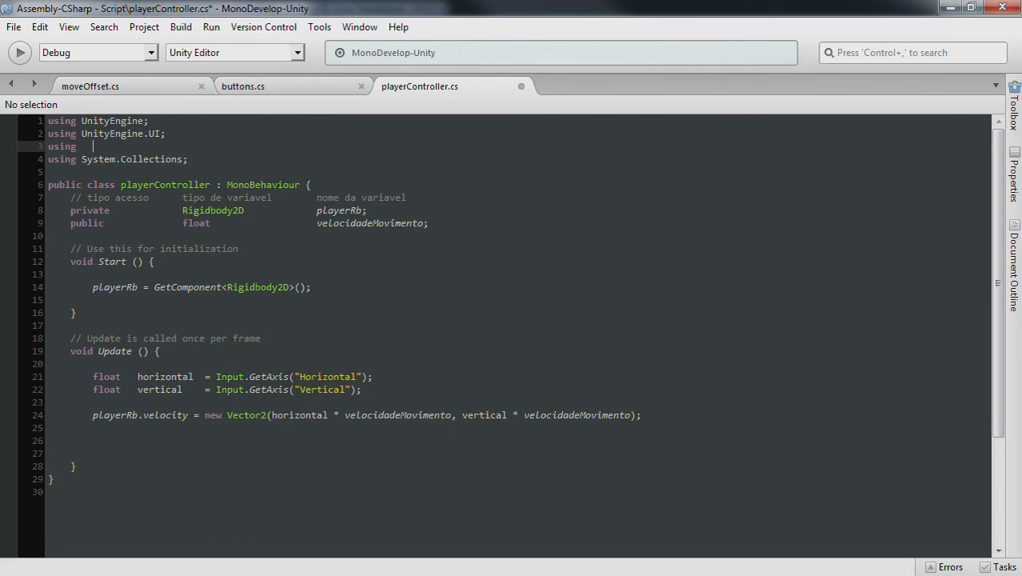
type(" Un")
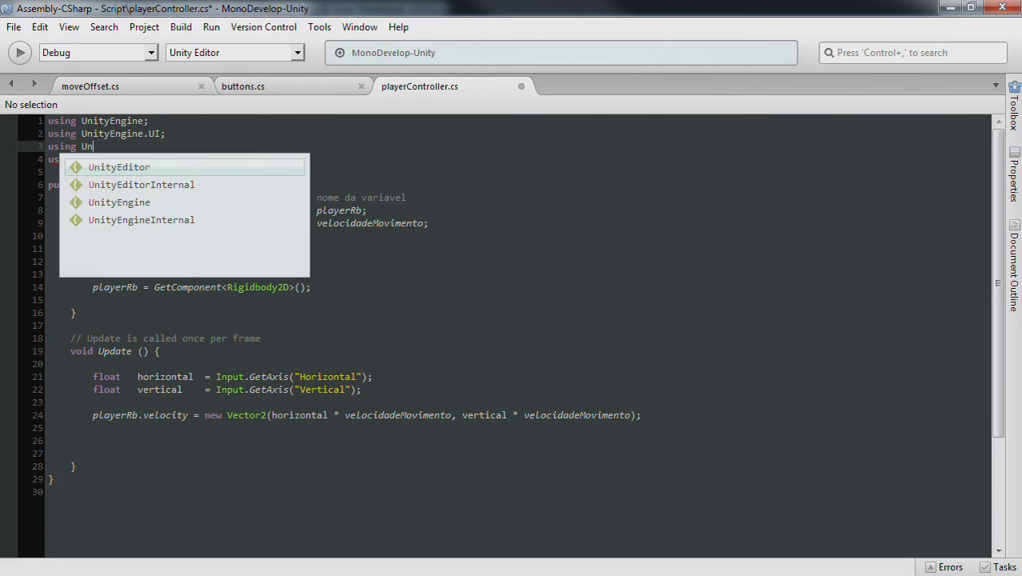
key("Down")
key("Down")
key("Return")
type(".sce")
key("Return")
type(";")
key("ctrl+s")
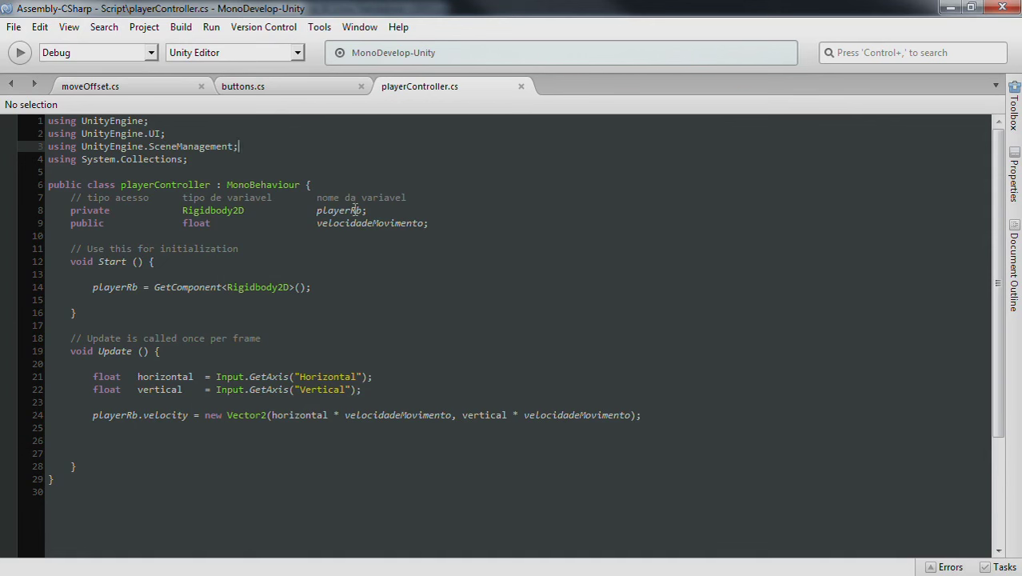
- Open blank lines below the class header and after the velocidadeMovimento declaration
left_click(321, 184)
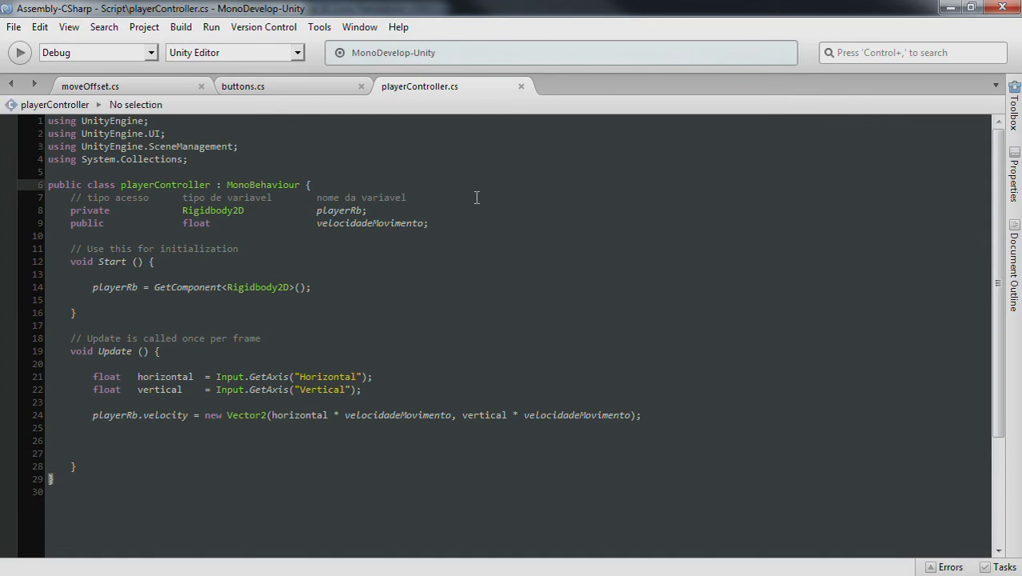
key("Return")
key("ctrl+s")
key("Down")
key("Down")
key("Down")
key("Up")
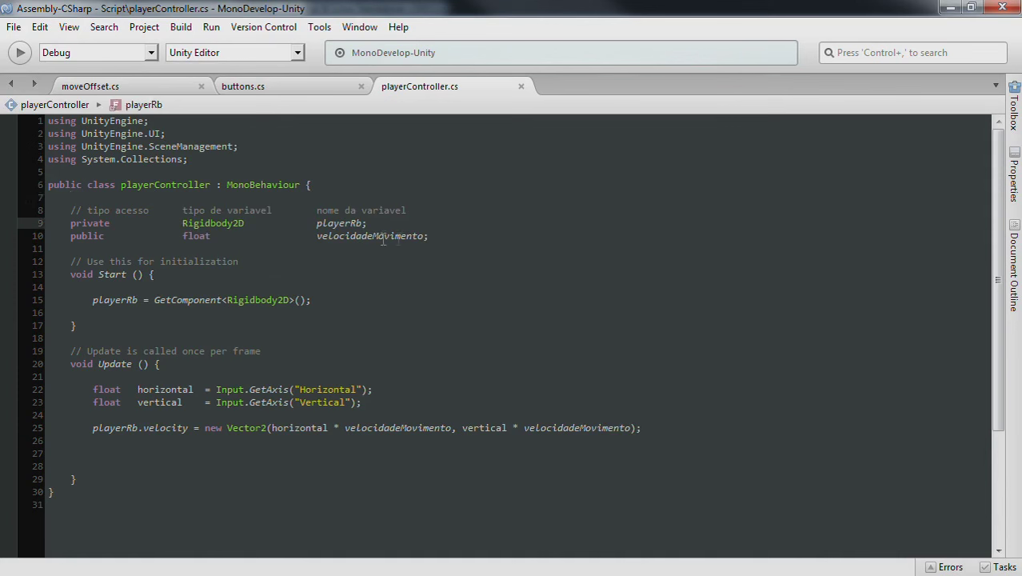
left_click(450, 242)
key("Return")
key("Return")
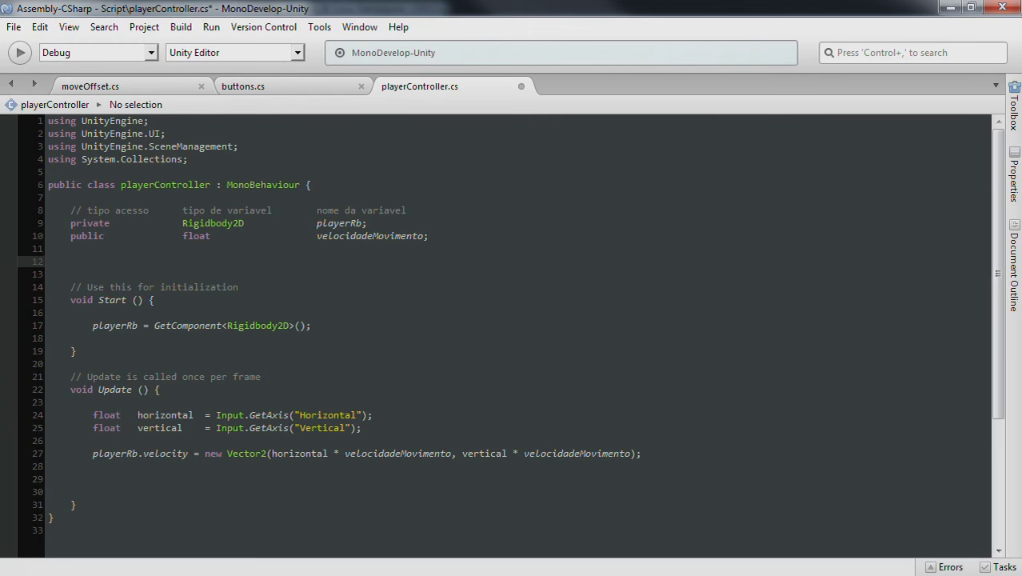
key("alt+Tab")
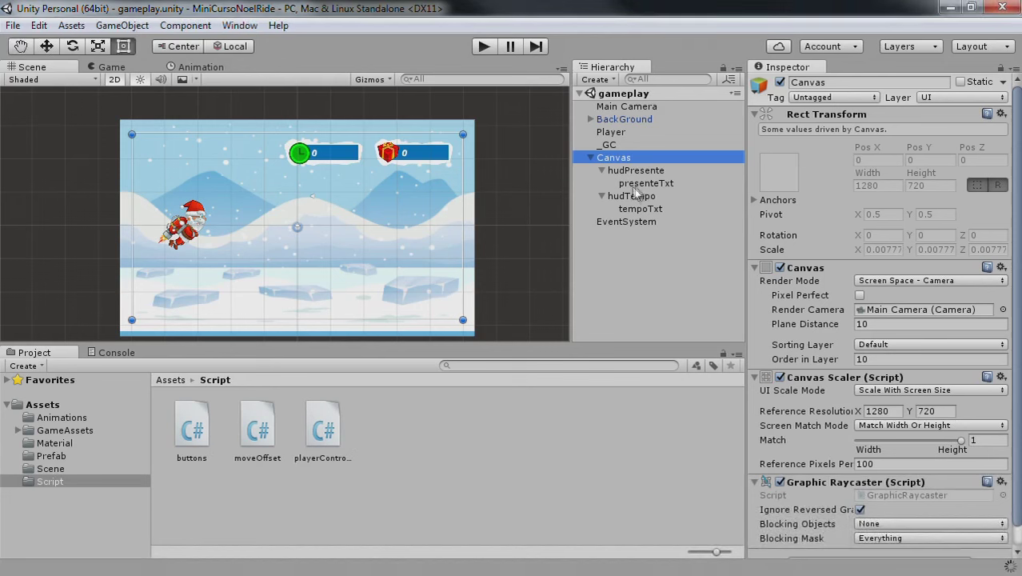
- Inspect the presenteTxt and tempoTxt HUD texts under Canvas, then return to the script
left_click(639, 184)
left_click(640, 206)
left_click(644, 186)
left_click(641, 206)
left_click(640, 184)
left_click(641, 209)
left_click(641, 186)
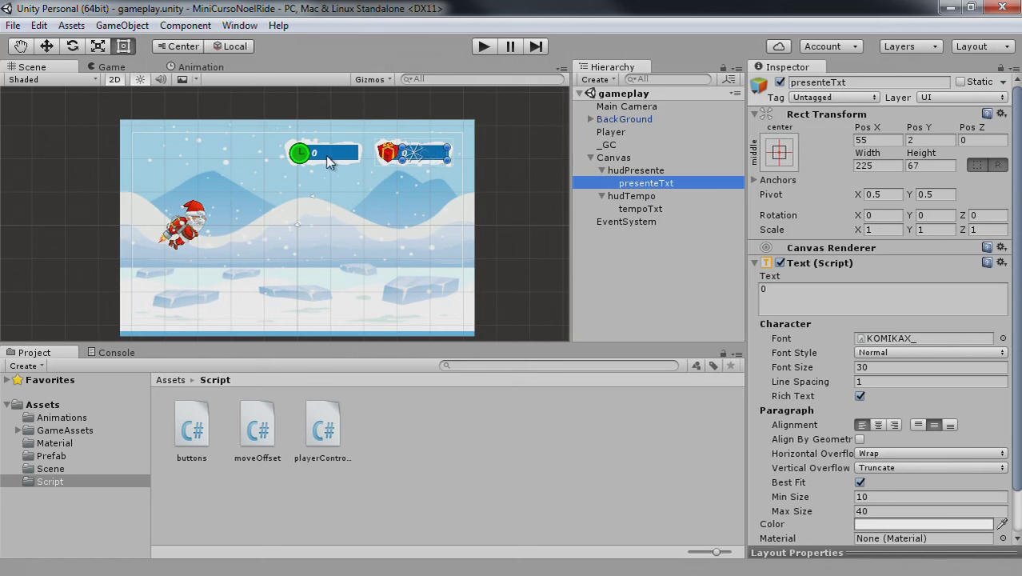
key("alt+Tab")
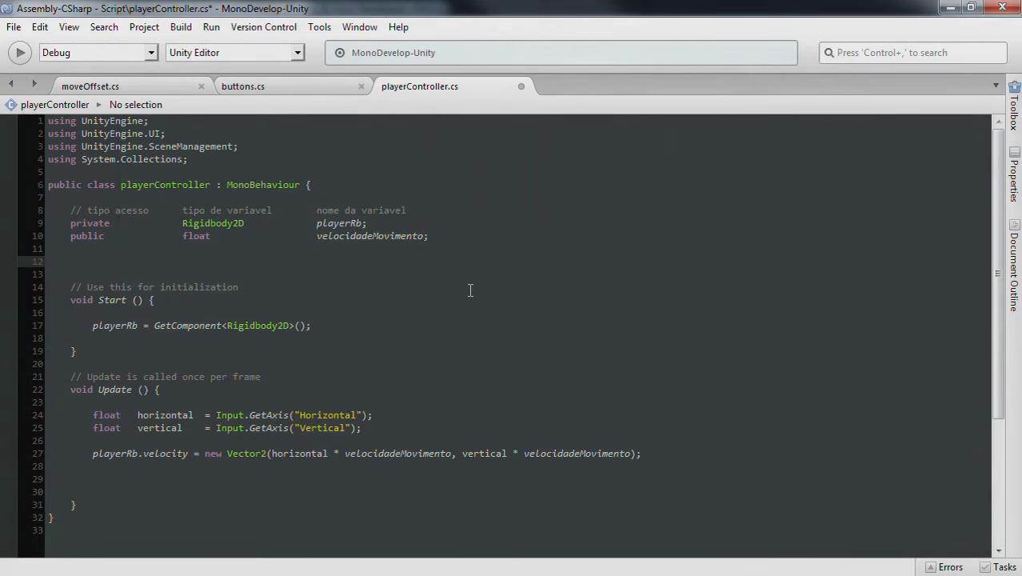
- Declare 'private int presentes;' commented 'armazena o número de presente coletados' and save
type("public")
key("BackSpace")
key("BackSpace")
key("BackSpace")
key("BackSpace")
type("ivate int")
type("presentes;")
key("ctrl+s")
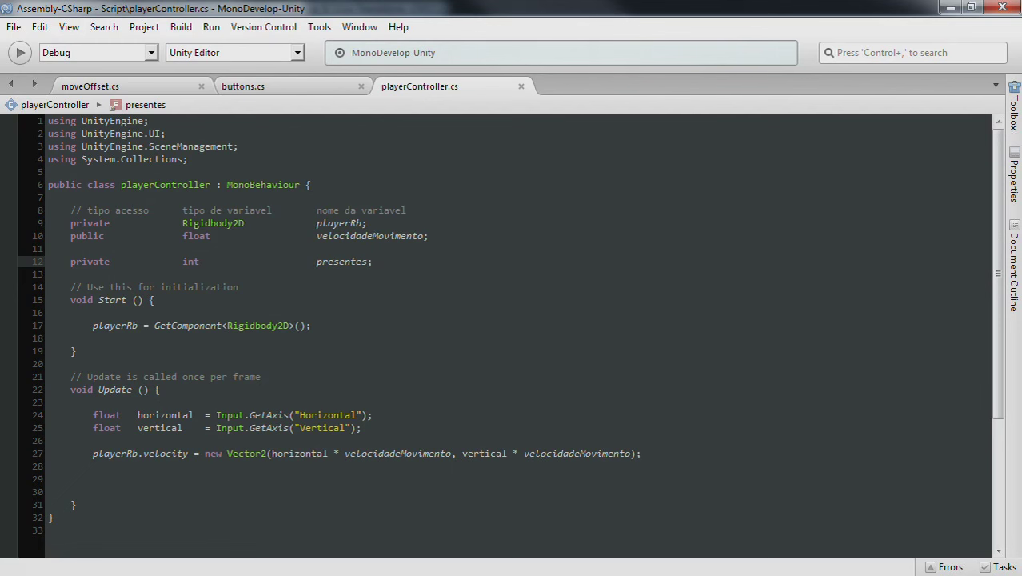
type("//")
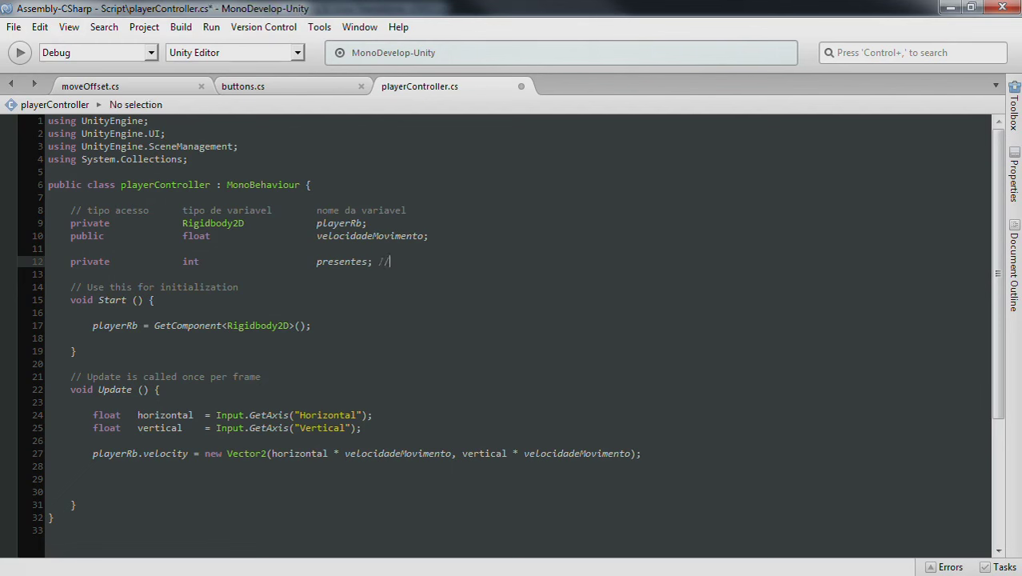
type("armazena c")
type("o número de presente coletados")
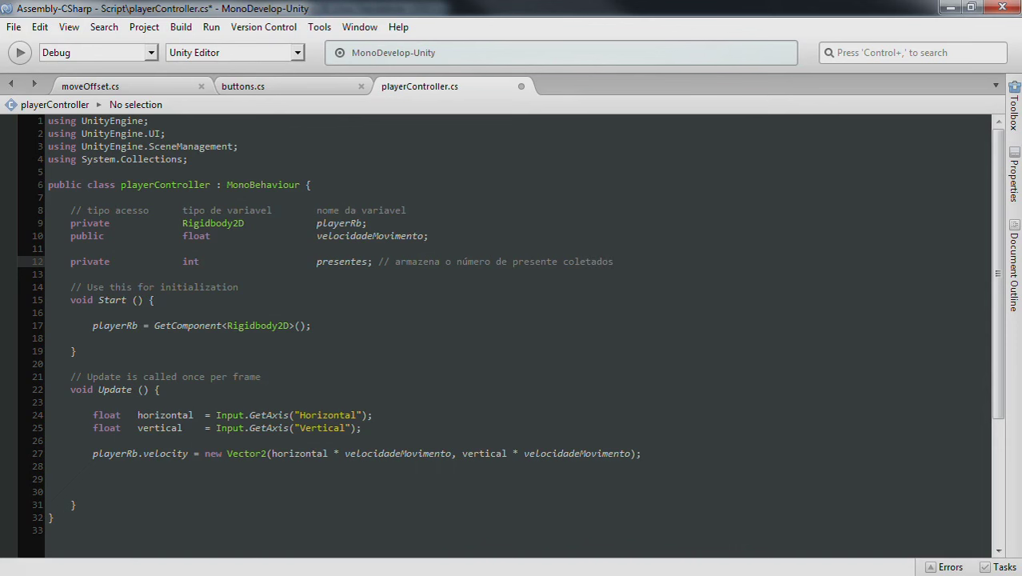
key("ctrl+s")
key("Return")
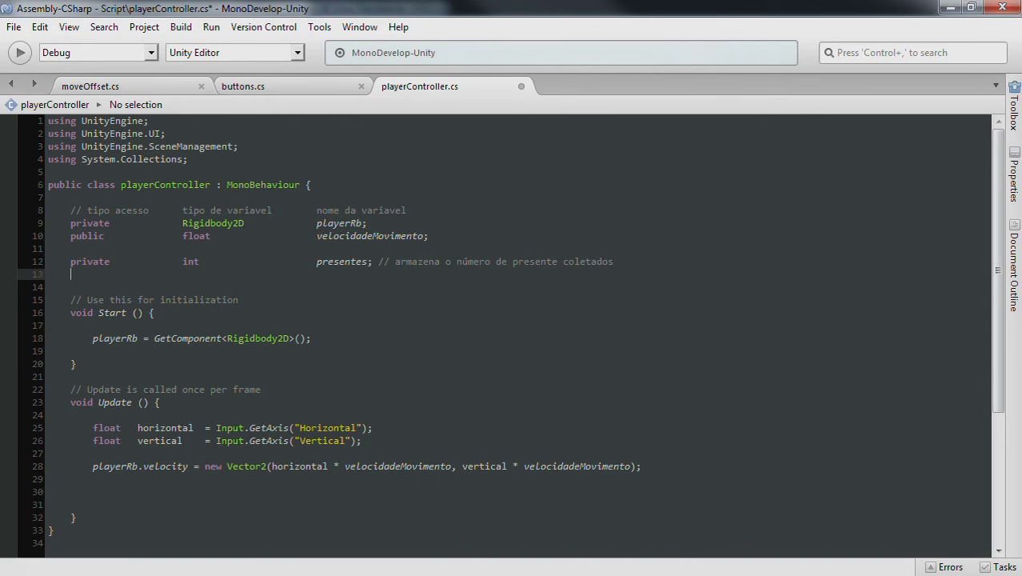
- Declare 'public int tempoFase;' below presentes and save
type("pu")
key("Return")
key("Tab")
key("Tab")
key("Tab")
type("int ")
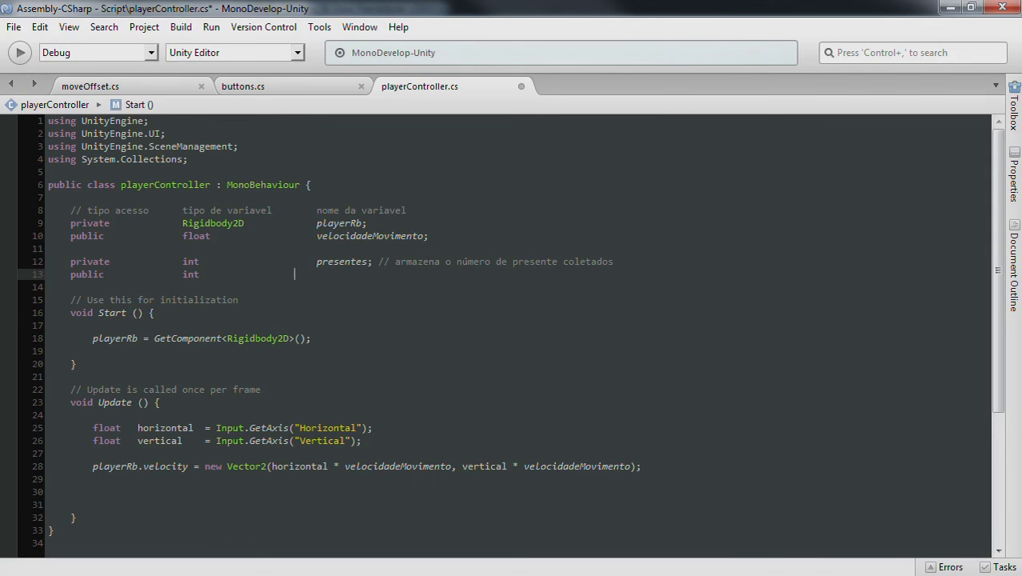
type("tempoFase;")
key("ctrl+s")
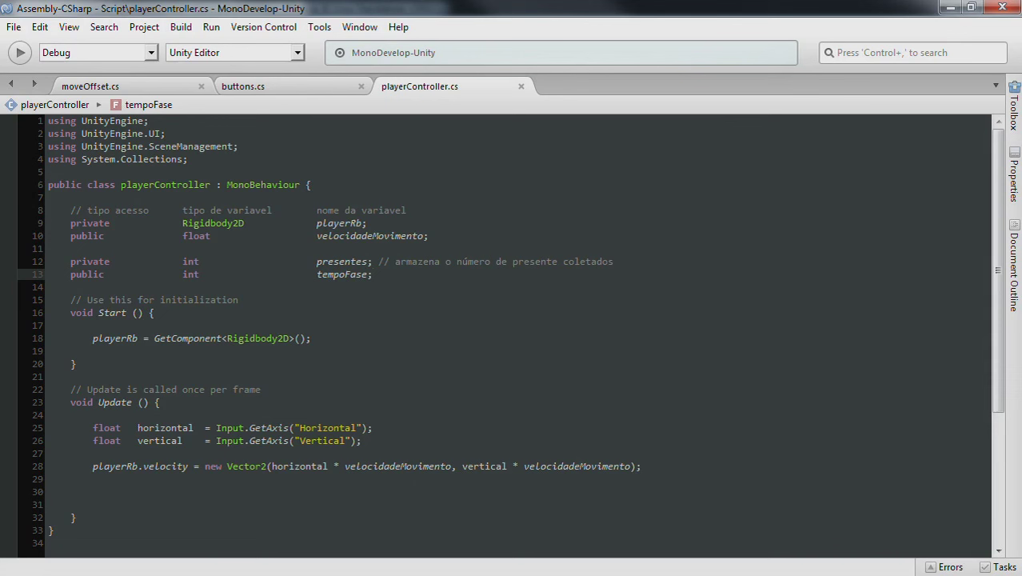
type(" //")
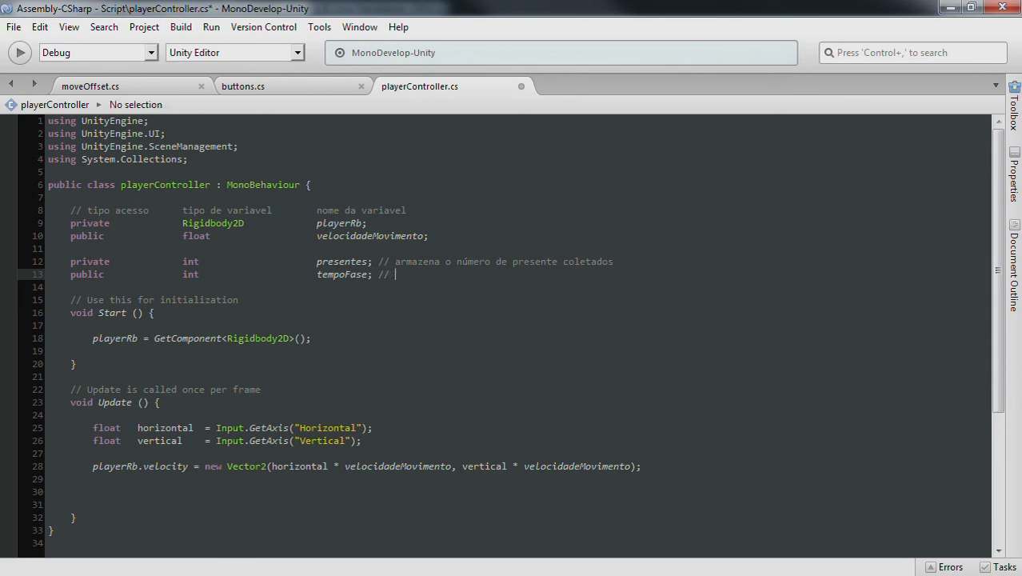
key("BackSpace")
key("BackSpace")
key("BackSpace")
key("ctrl+s")
key("Return")
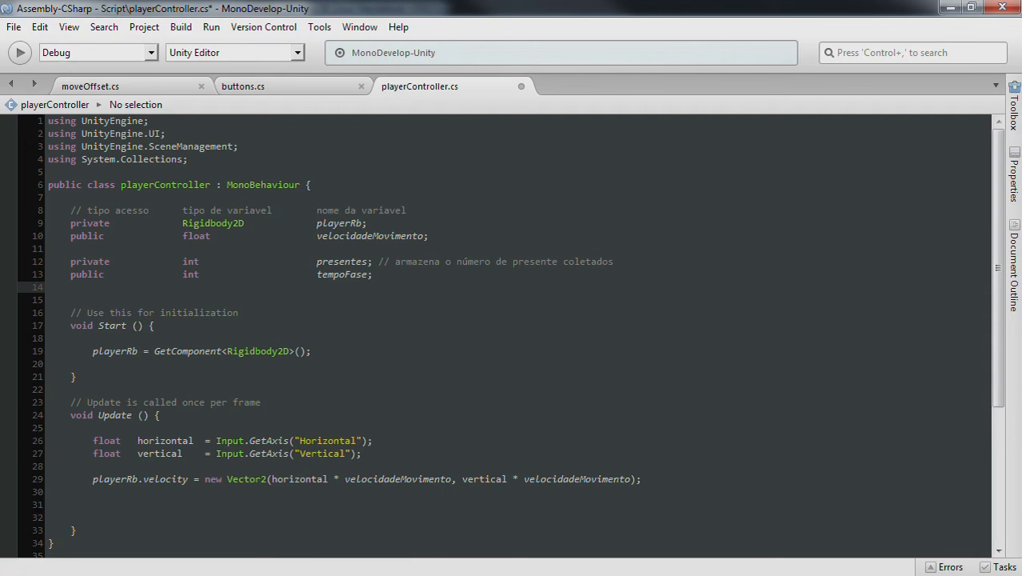
- Declare 'public Text presenteTxt, tempoTxt;' for the HUD texts and save
type("public ")
type("Tex")
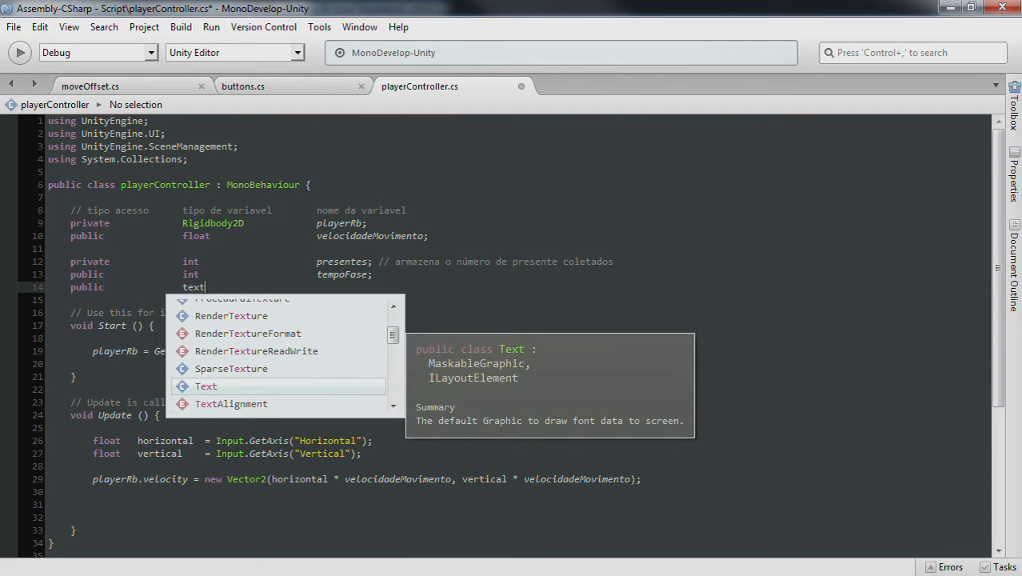
key("Return")
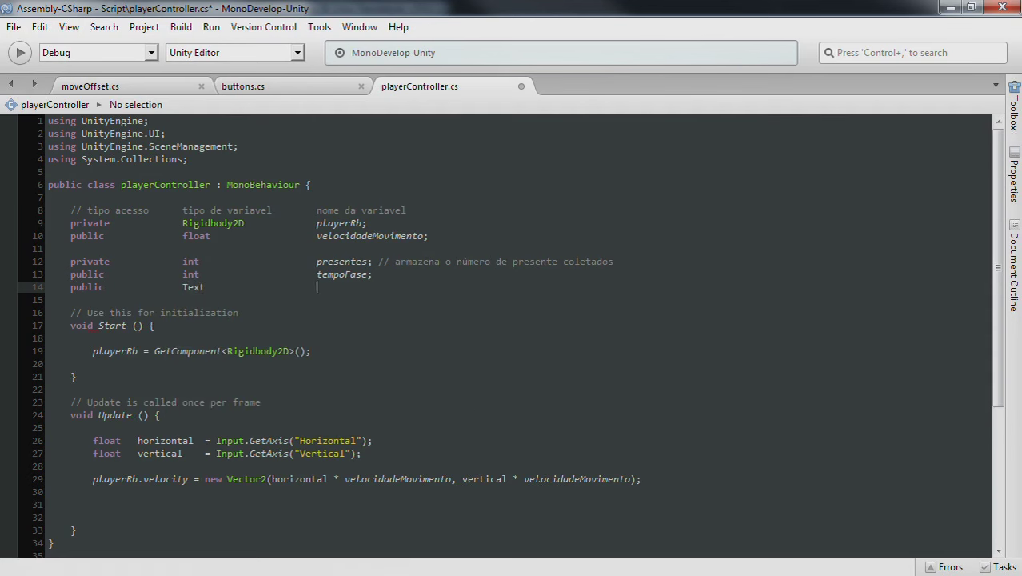
type("presente")
key("ctrl+r")
key("shift+t")
key("BackSpace")
type("eTxt, tempoTxt")
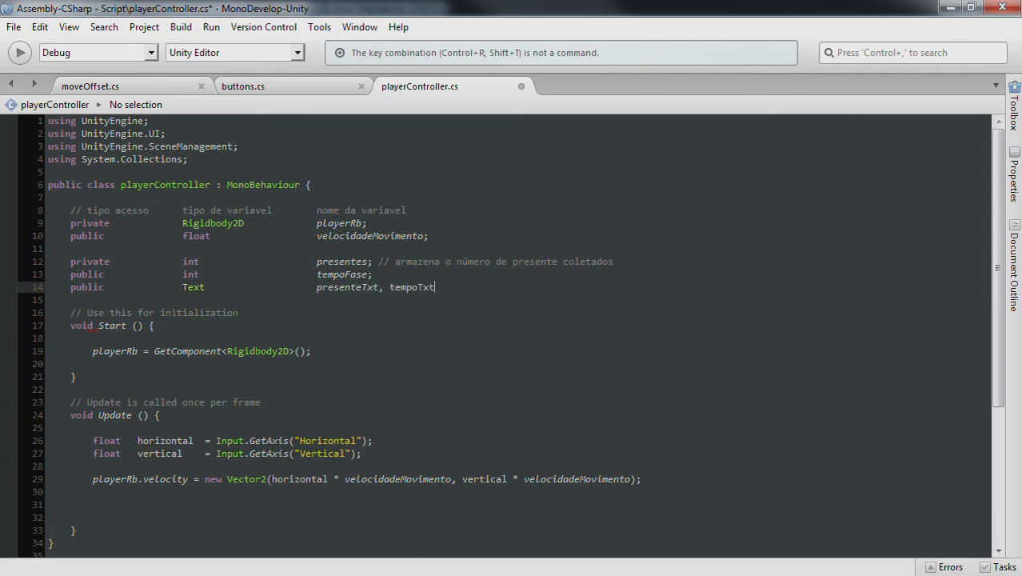
type(";")
key("ctrl+s")
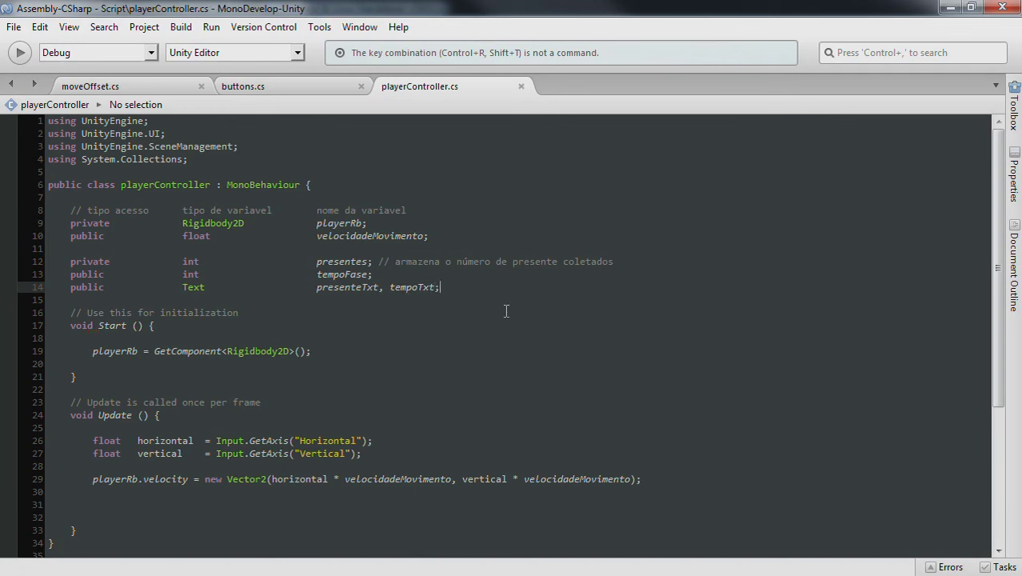
key("alt+Tab")
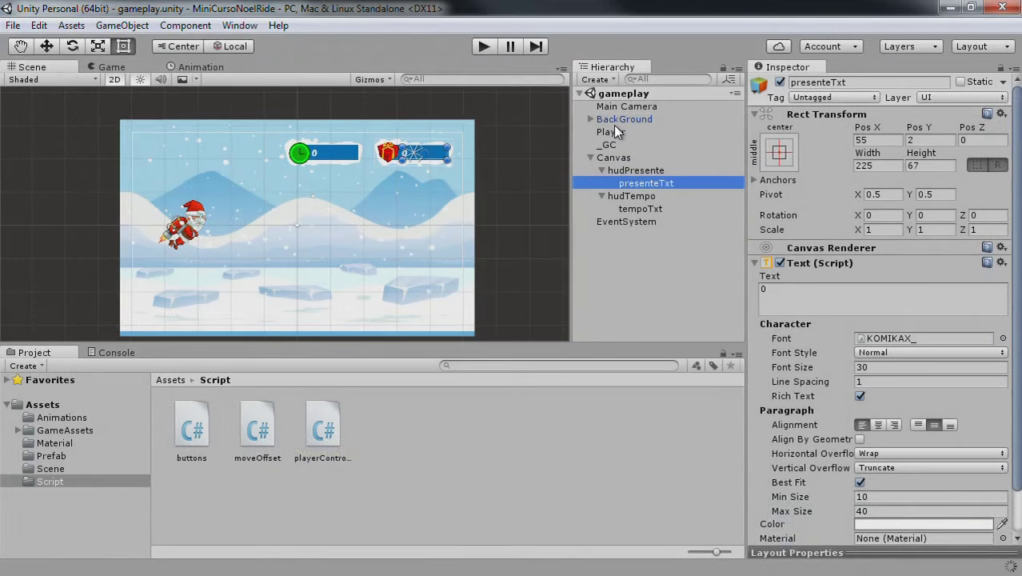
- Set the Player's Tempo Fase to 60 and link presenteTxt and tempoTxt into their slots
left_click(615, 133)
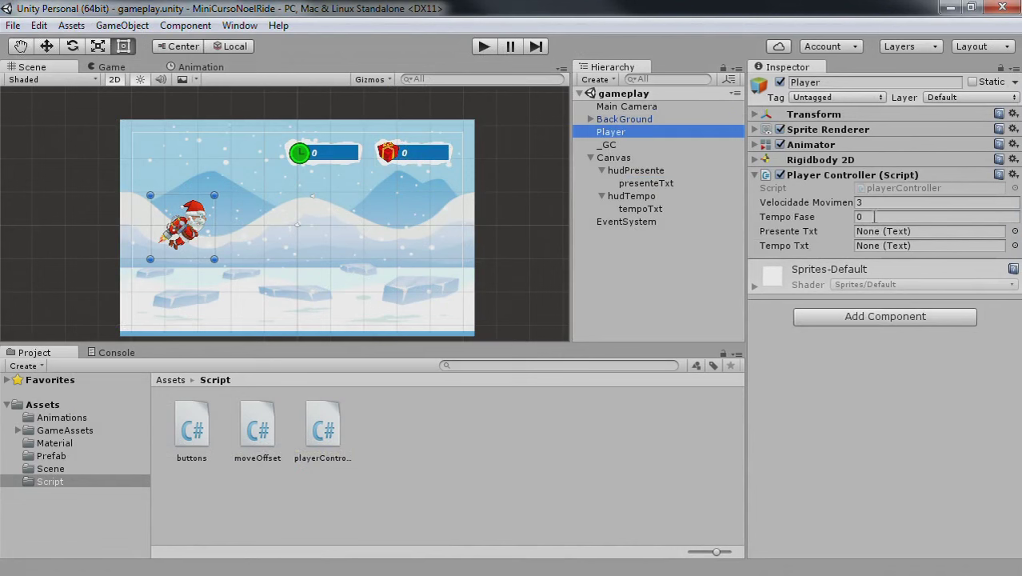
left_click(874, 216)
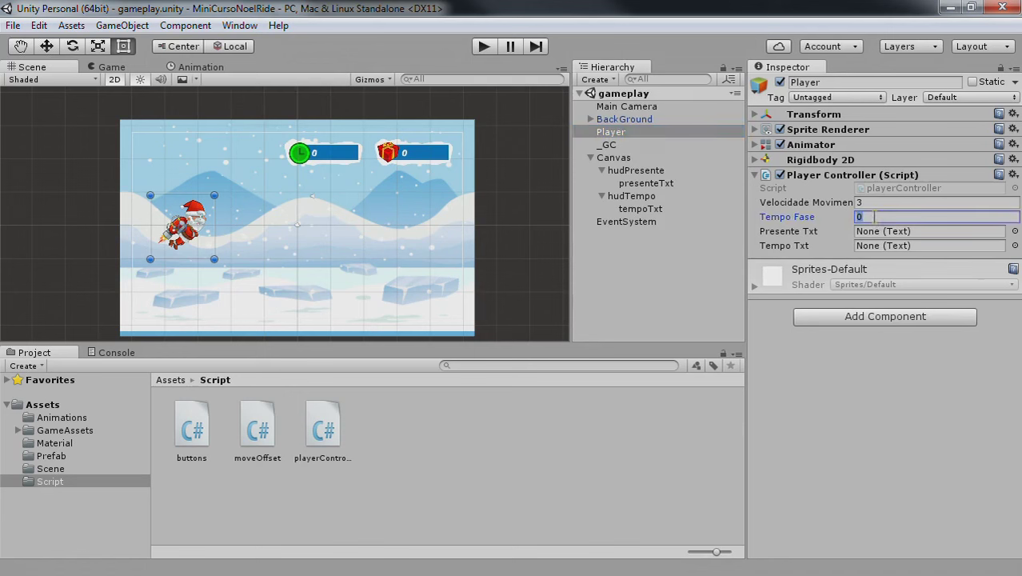
type("90")
key("BackSpace")
key("BackSpace")
type("60")
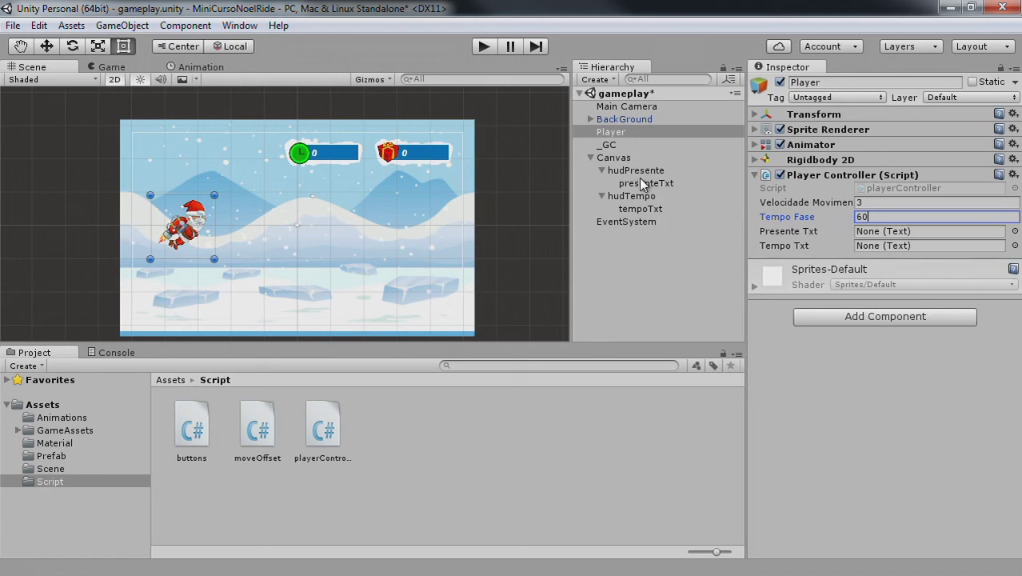
left_click_drag(642, 184, 884, 232)
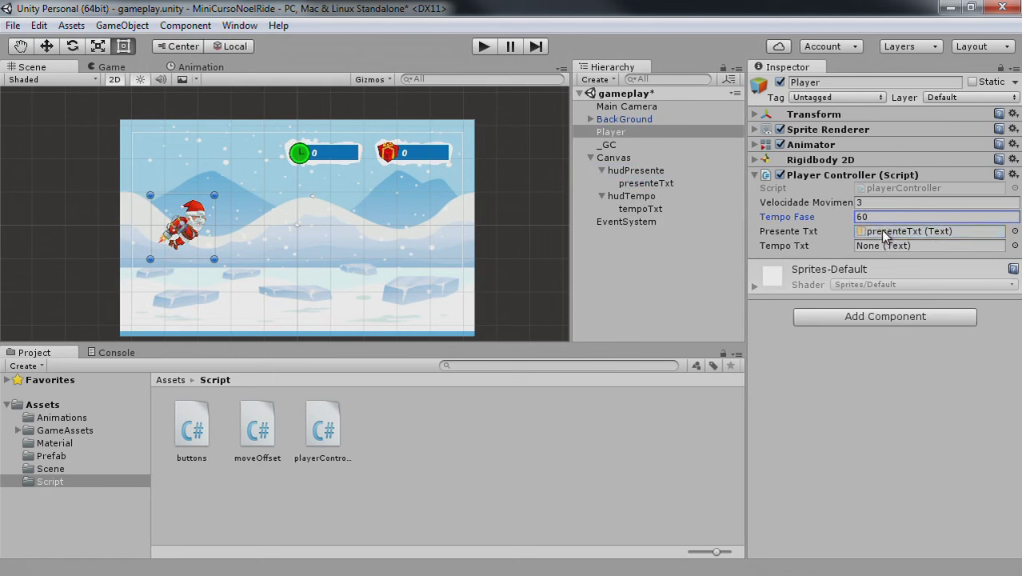
left_click_drag(640, 209, 901, 253)
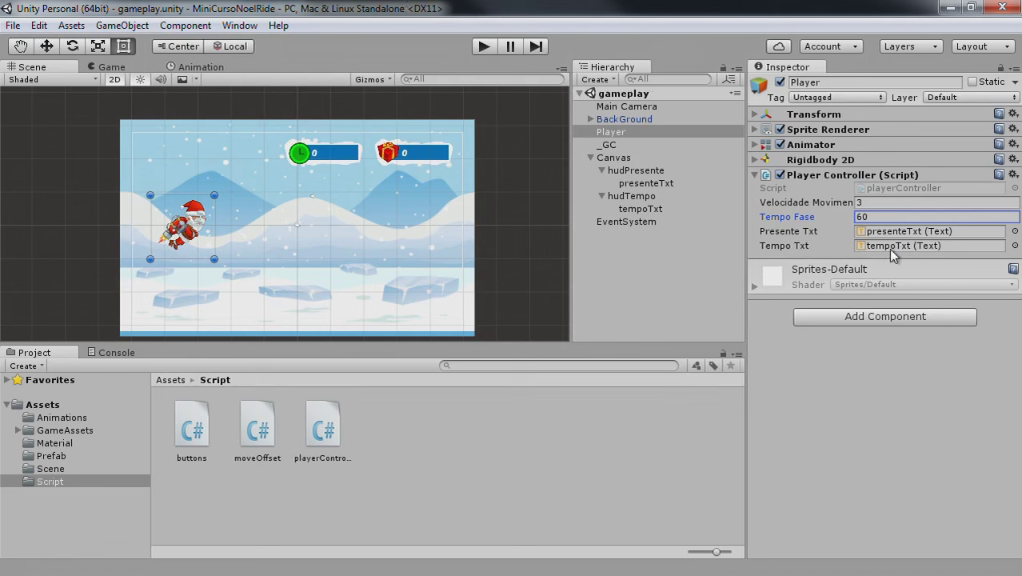
key("alt+Tab")
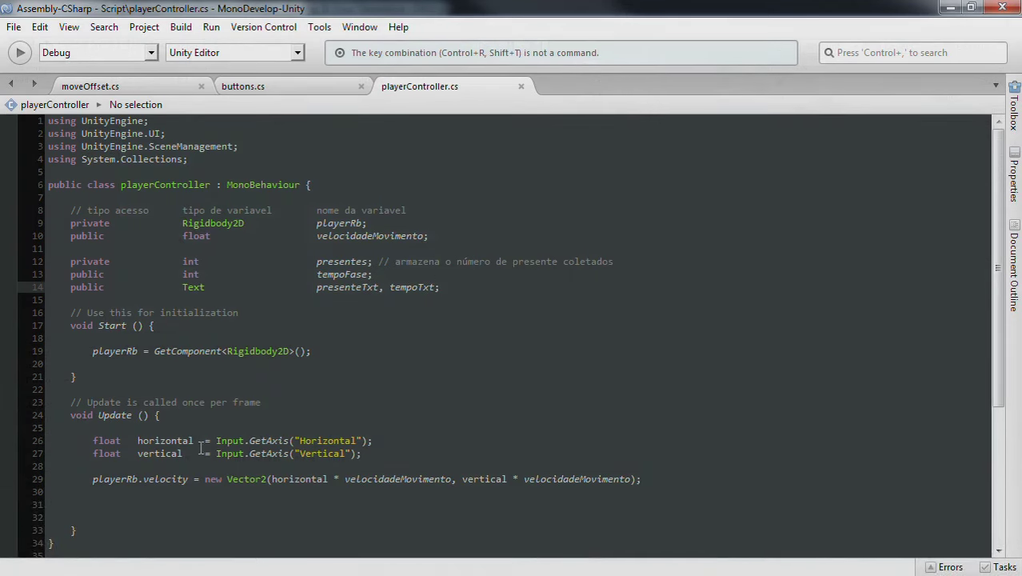
- Open blank lines below the Update method
left_click(86, 515)
key("BackSpace")
key("BackSpace")
key("Down")
key("End")
key("Return")
key("Return")
key("Return")
scroll(309, 452, "down", 3)
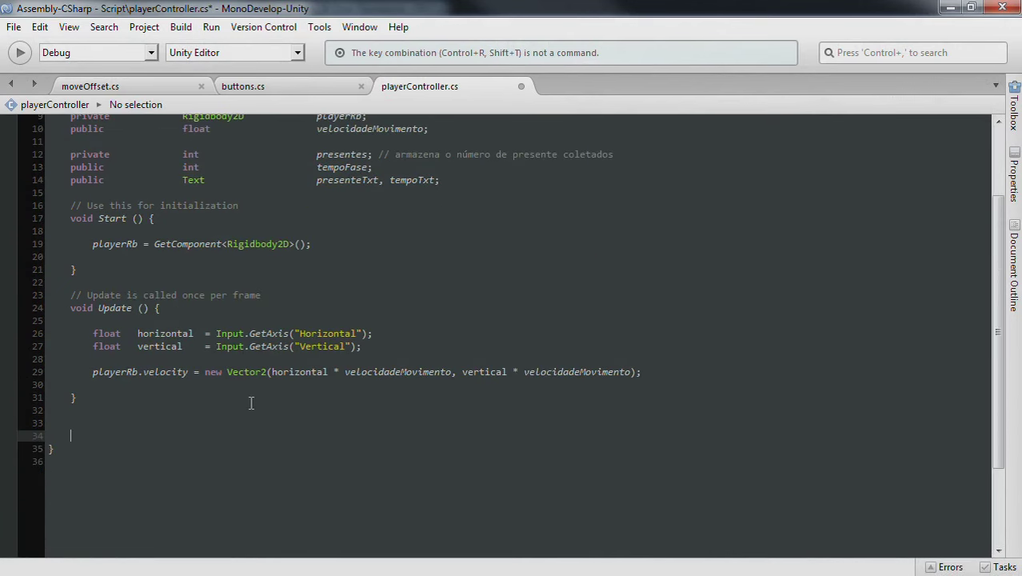
left_click(80, 422)
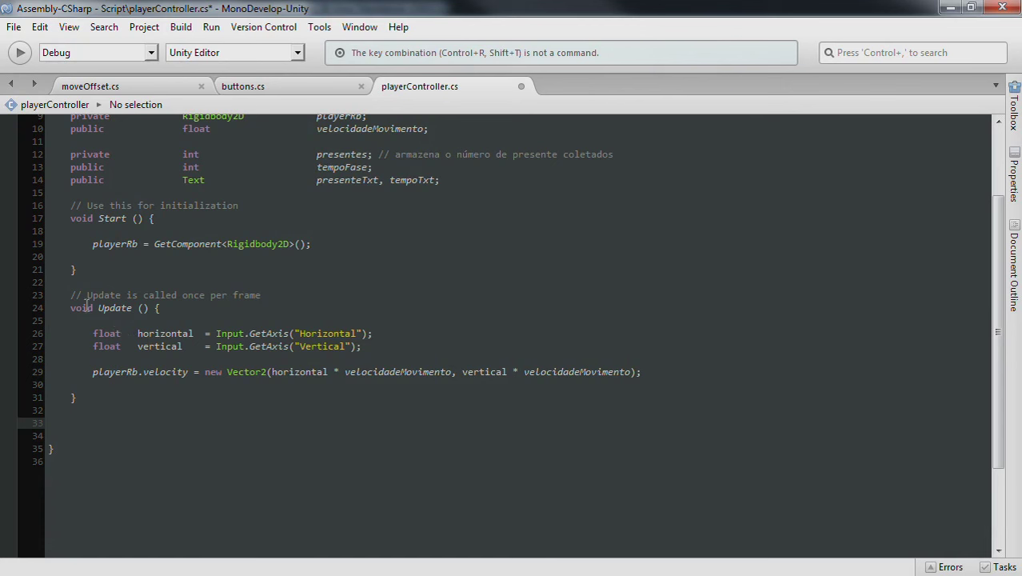
- Write the method signature 'IEnumerator contagemRegressiva()'
type("Iu")
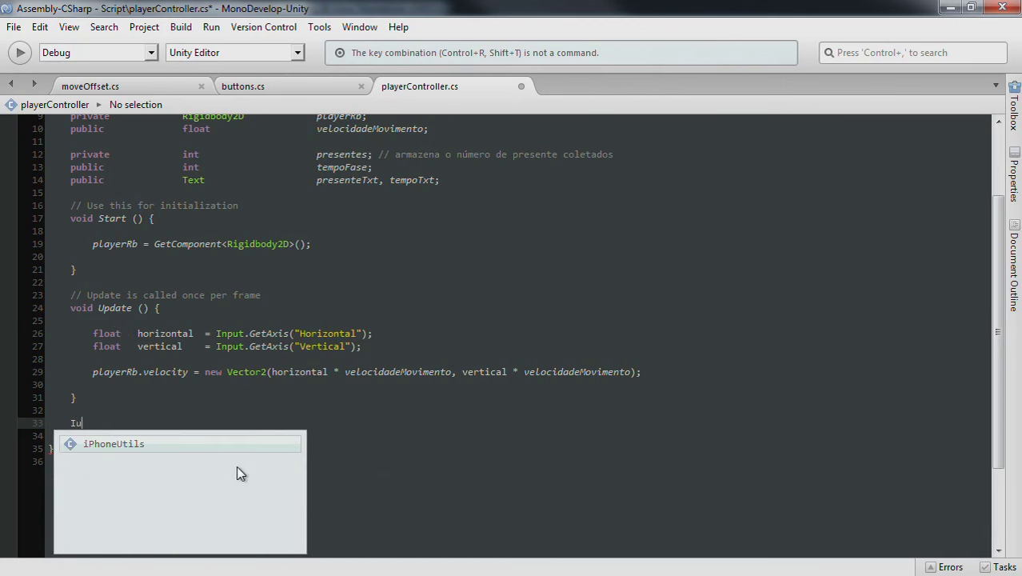
key("BackSpace")
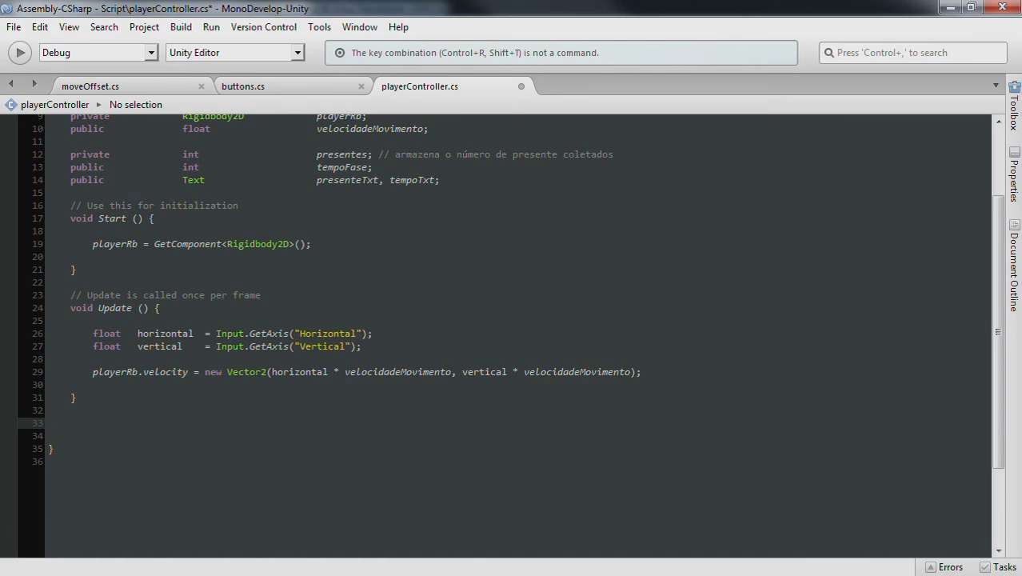
type("Ie")
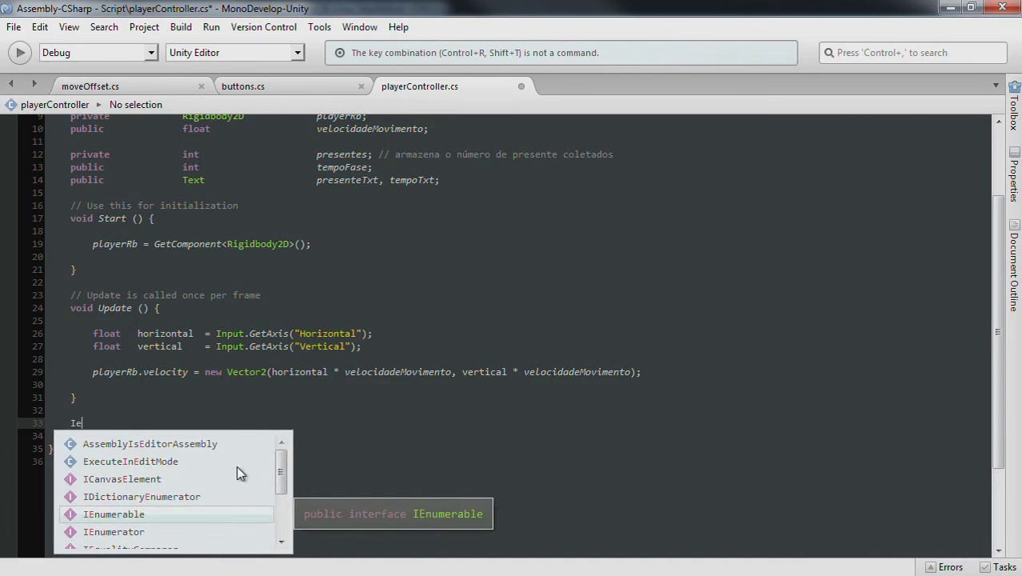
key("Down")
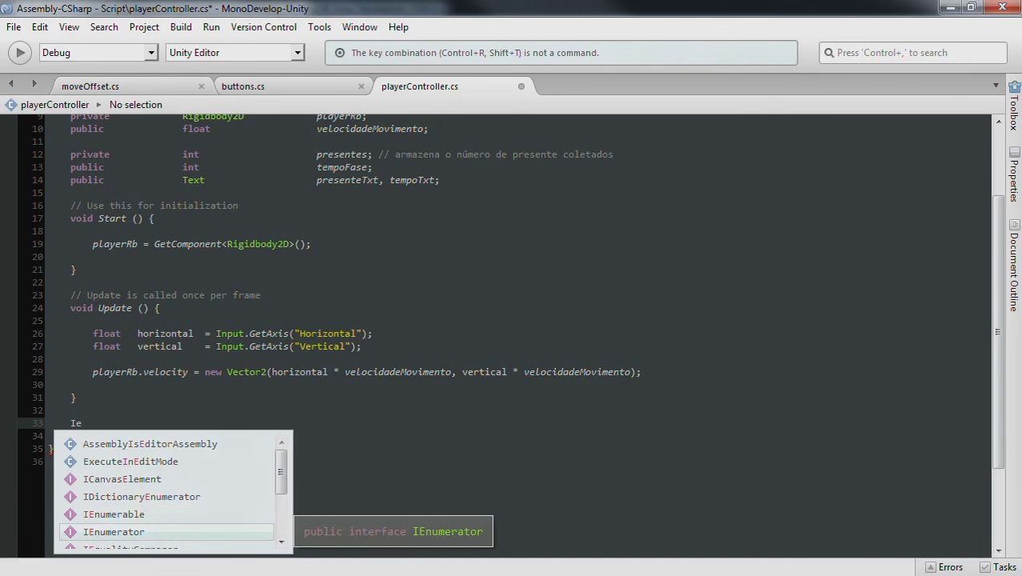
key("Return")
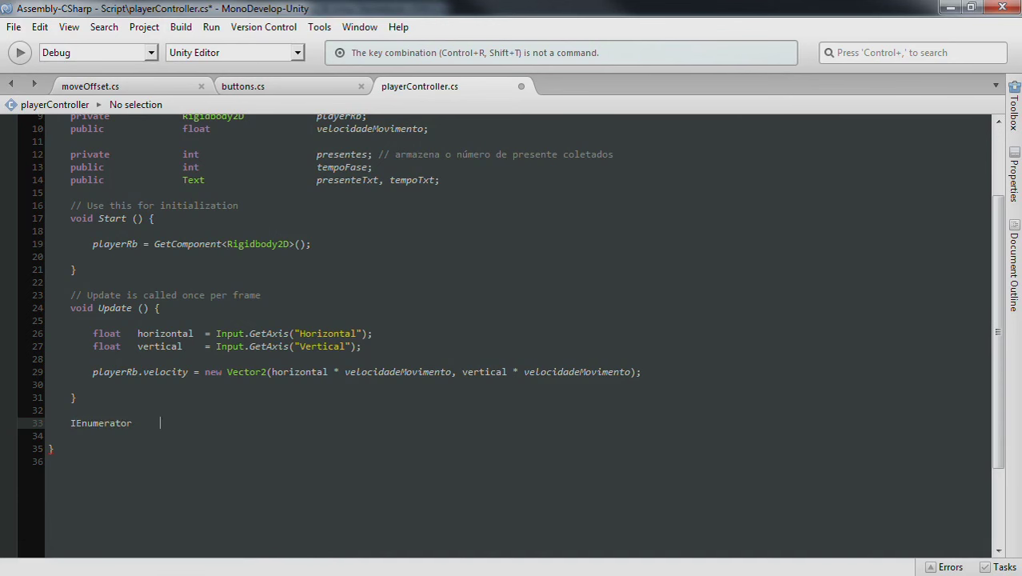
type("tempo")
key("BackSpace")
key("BackSpace")
key("BackSpace")
key("BackSpace")
key("BackSpace")
type("cibta")
key("BackSpace")
key("BackSpace")
key("BackSpace")
key("BackSpace")
type("ontagemRegressiva")
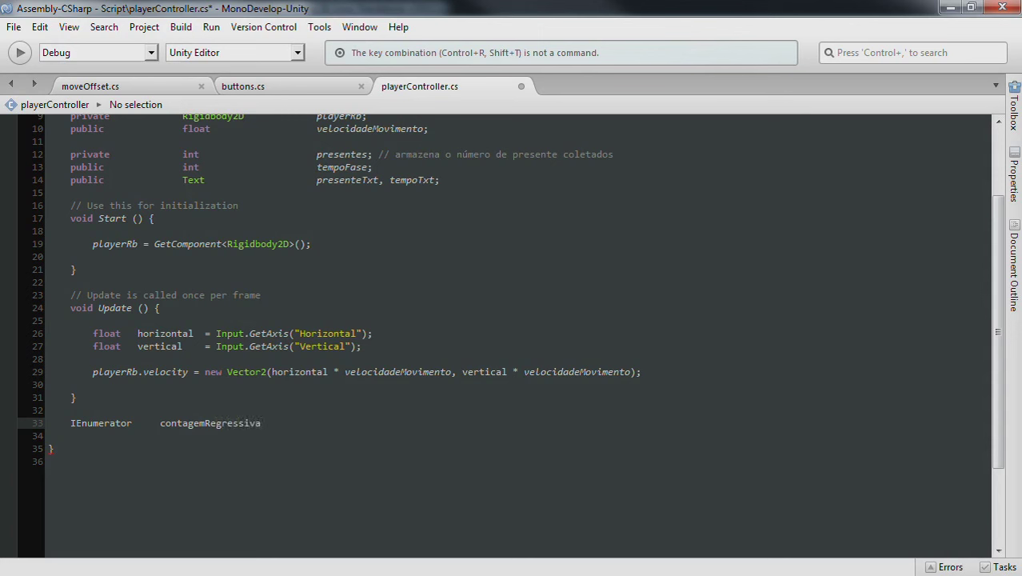
type("()")
- Add empty braces for the contagemRegressiva body and save
key("Return")
type("{")
key("Return")
key("Return")
key("Return")
type("}")
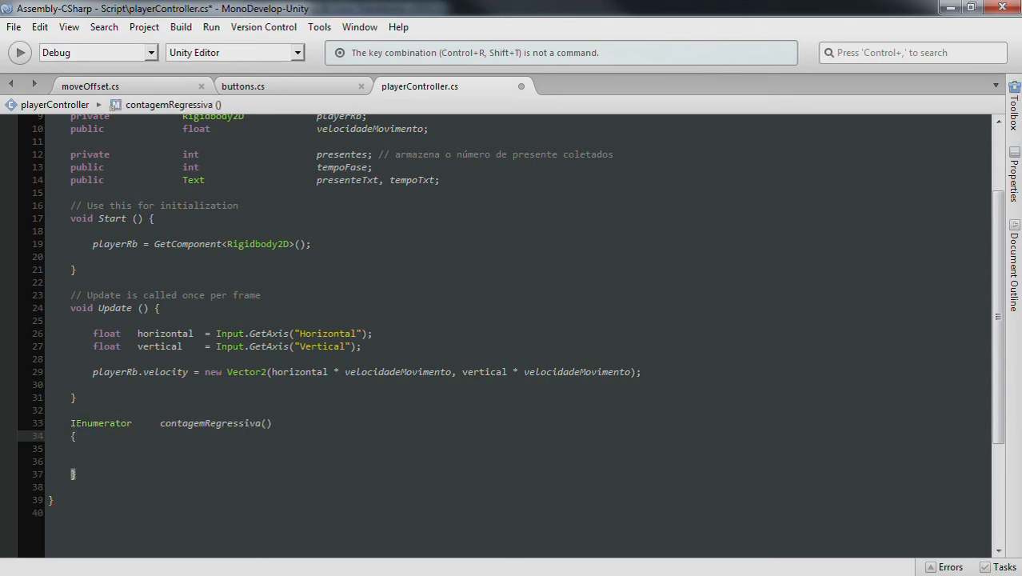
key("Down")
key("Down")
key("Down")
left_click(93, 461)
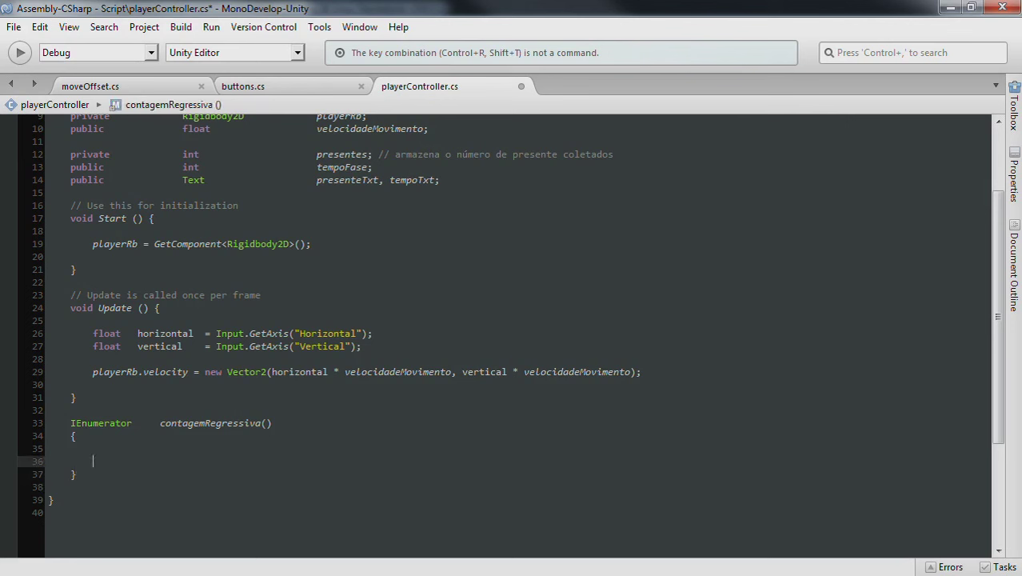
key("ctrl+s")
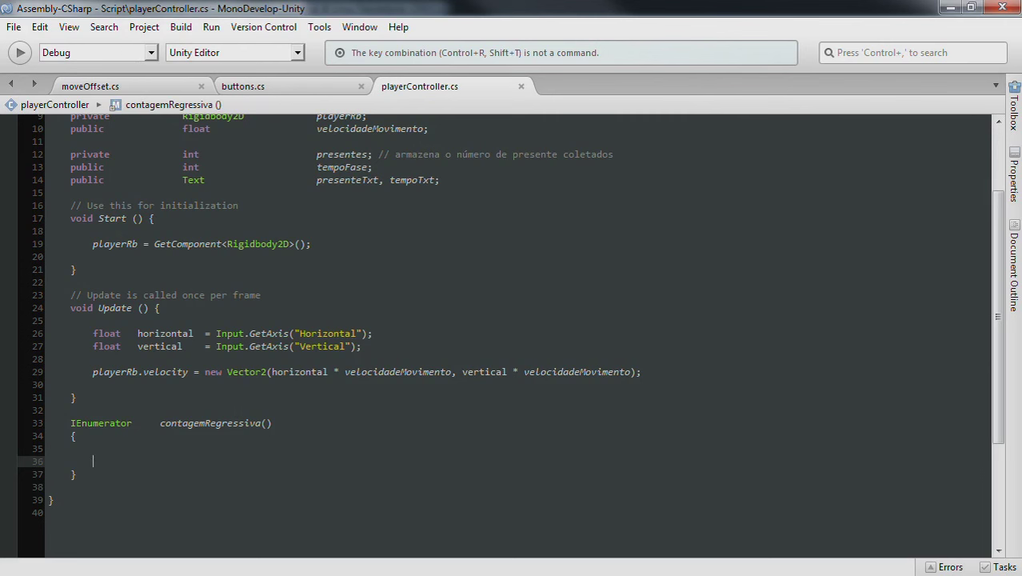
- Begin the method body with tempoTxt, then select tempoTxt in Unity
left_click(93, 447)
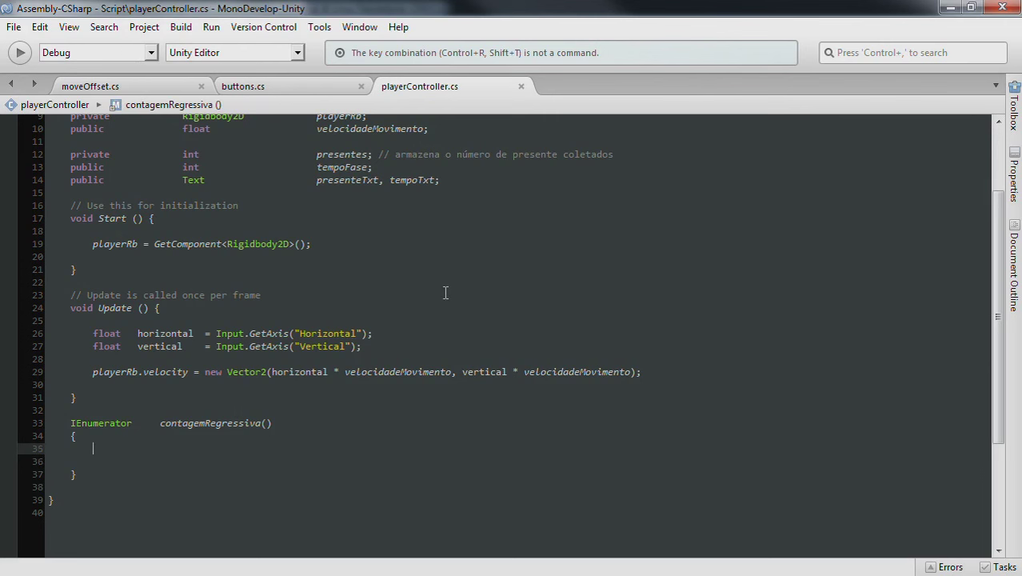
scroll(447, 288, "up", 2)
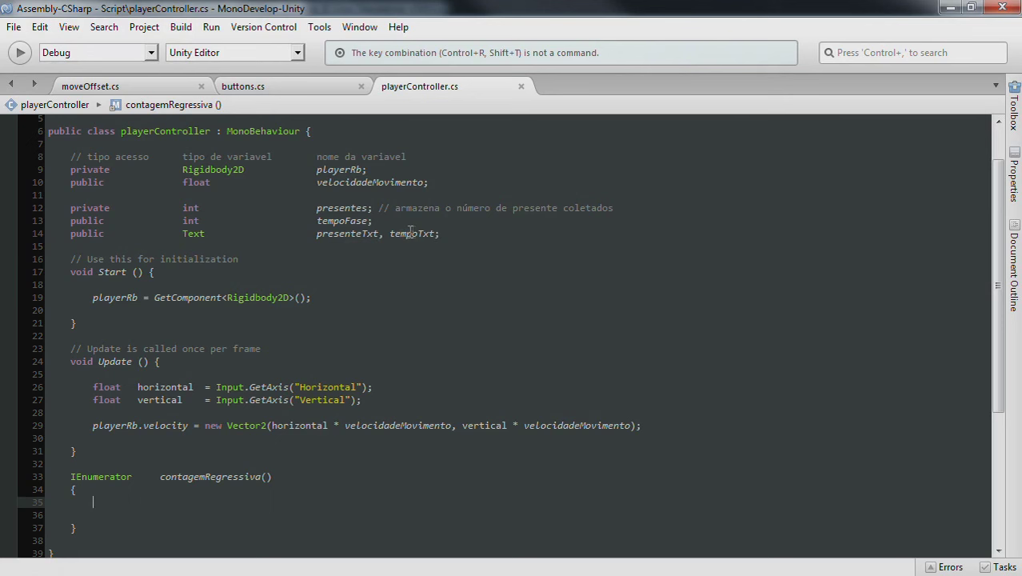
scroll(404, 236, "down", 3)
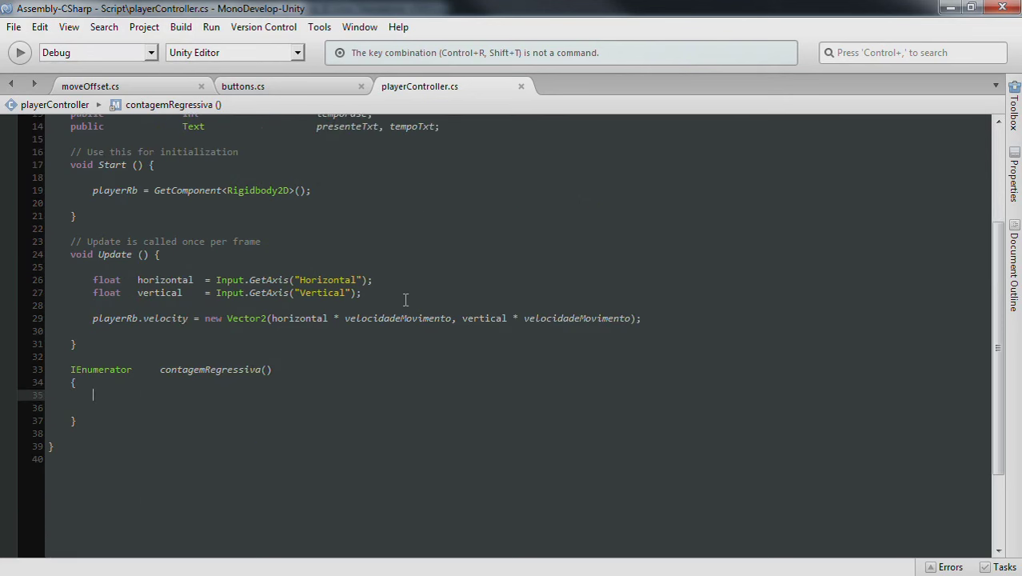
type("tempoT")
key("Return")
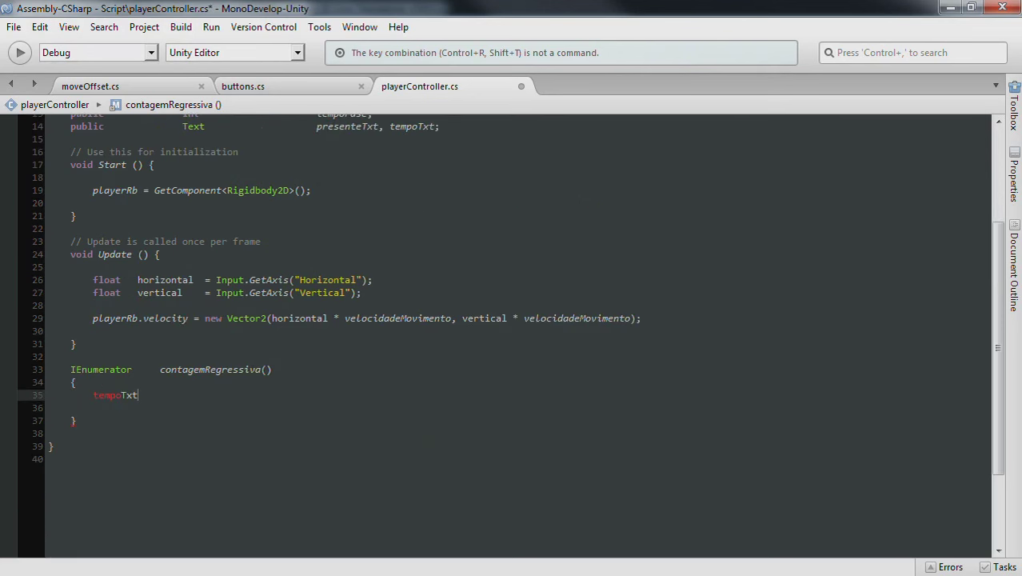
key("alt+Tab")
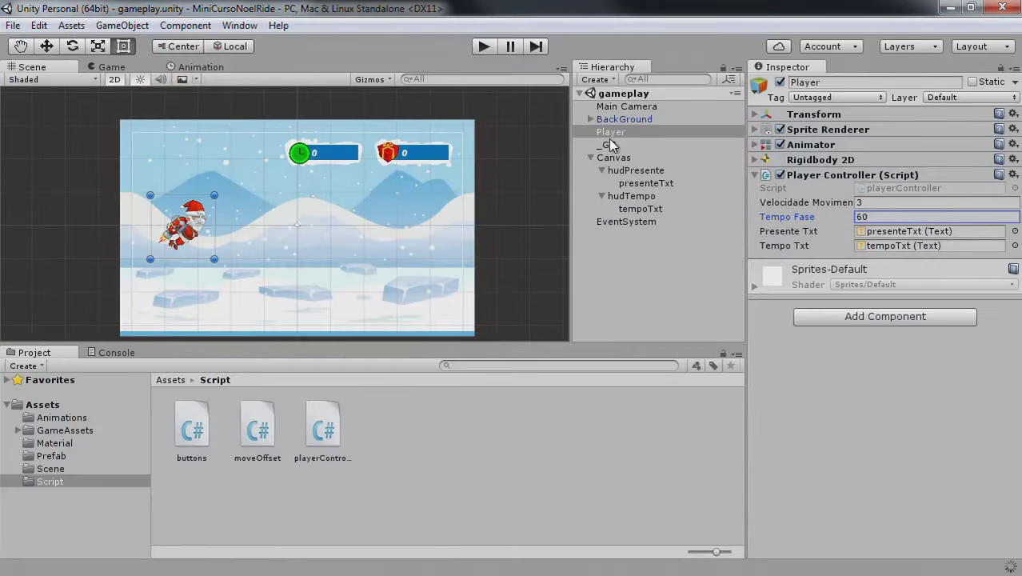
left_click(636, 206)
- Scroll through the tempoTxt object's Inspector settings
key("alt+Tab")
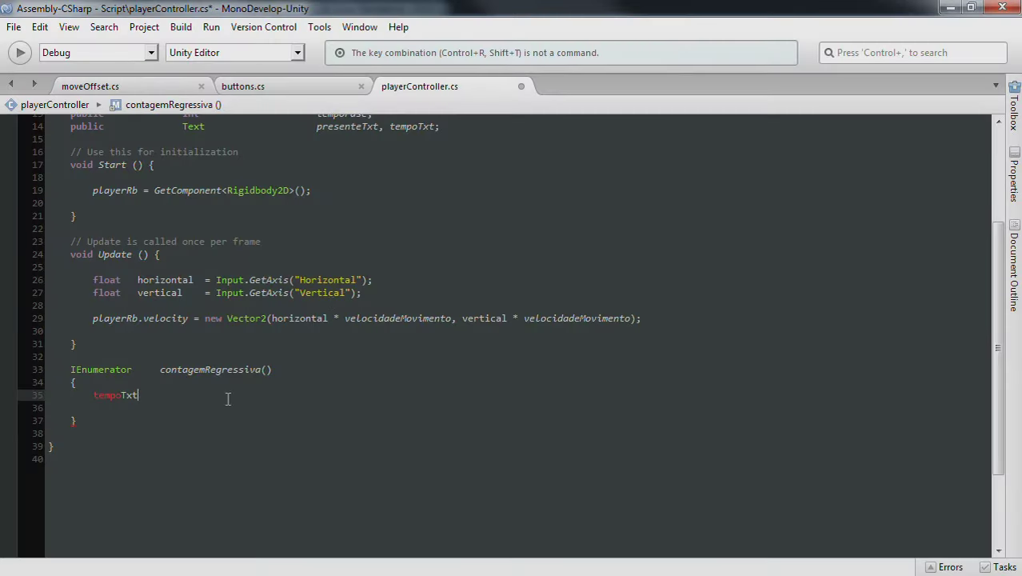
key("alt+Tab")
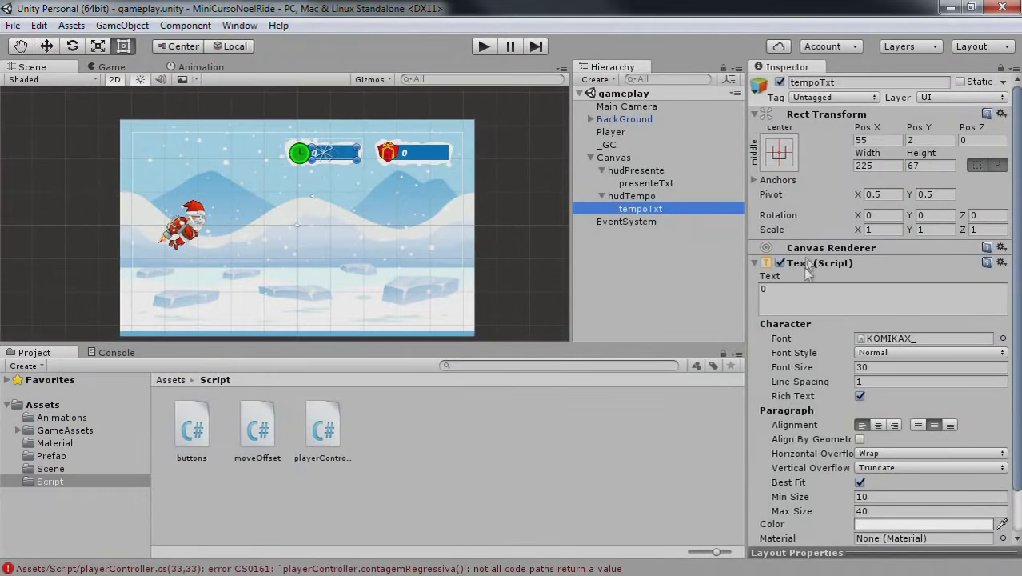
scroll(805, 268, "down", 2)
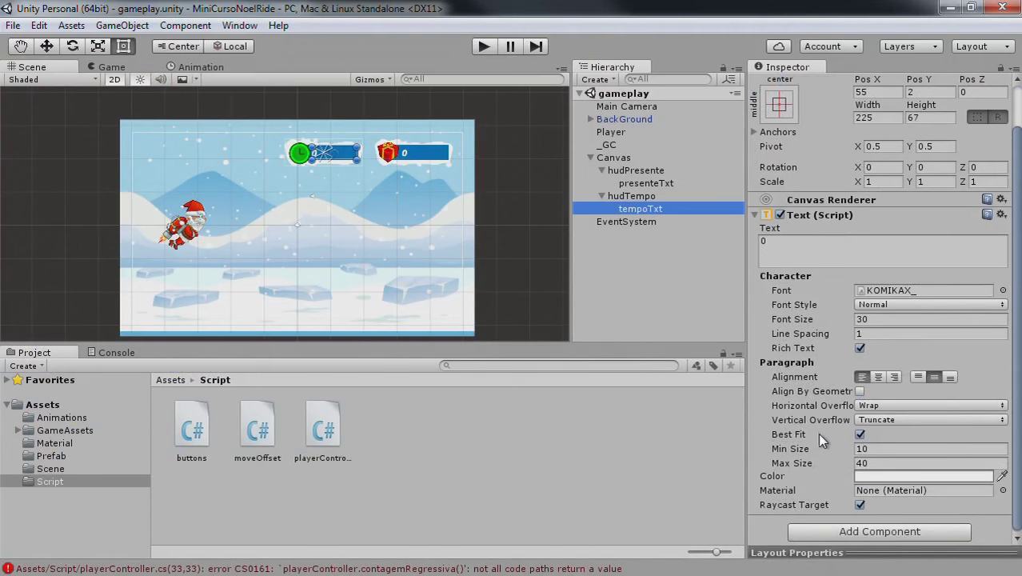
scroll(801, 342, "up", 2)
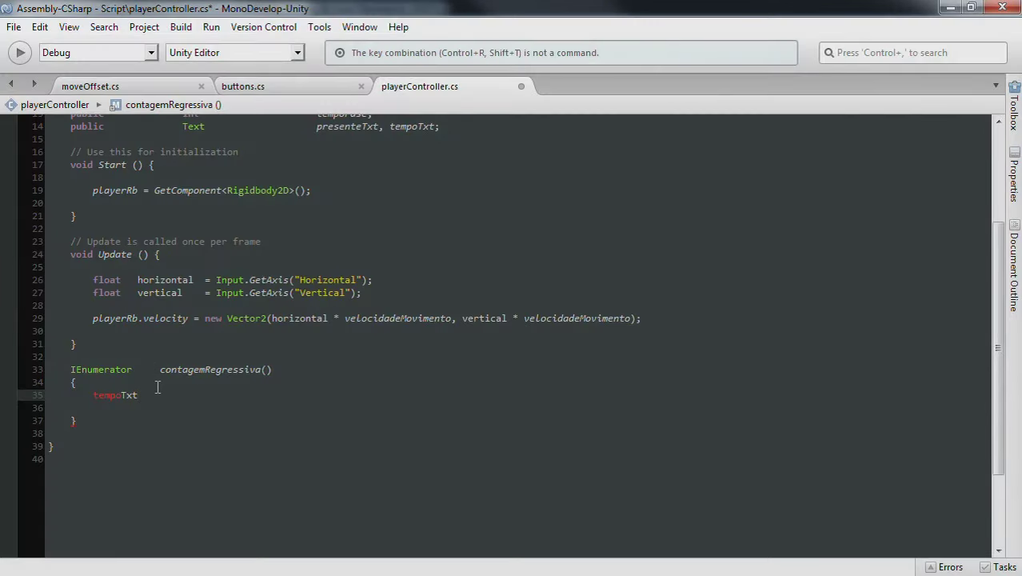
- Complete the line as 'tempoTxt.text = tempoFase.ToString();' and save
type(".text")
type(" =")
scroll(347, 312, "up", 2)
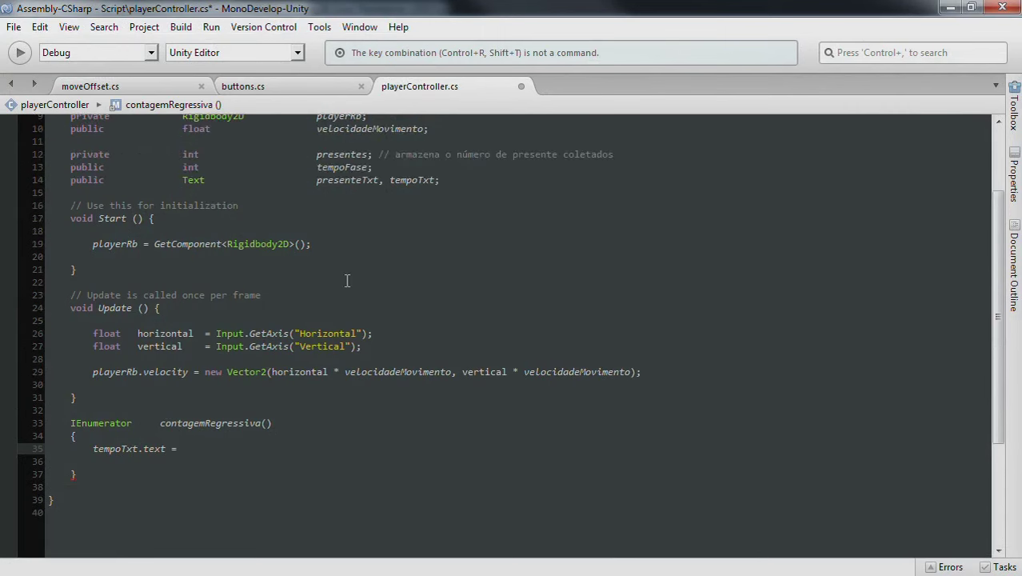
scroll(339, 181, "up", 2)
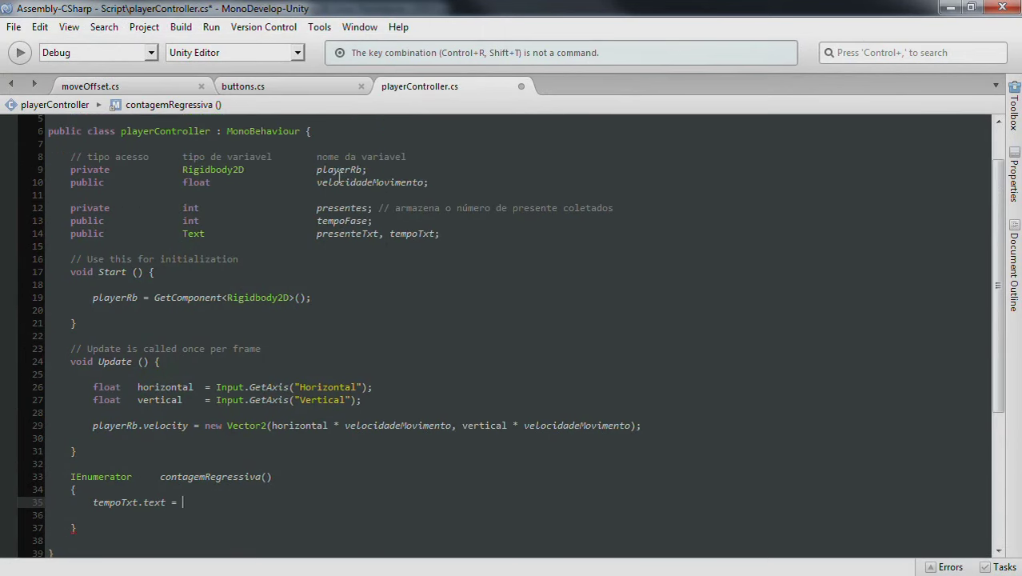
scroll(416, 257, "down", 4)
type("tem")
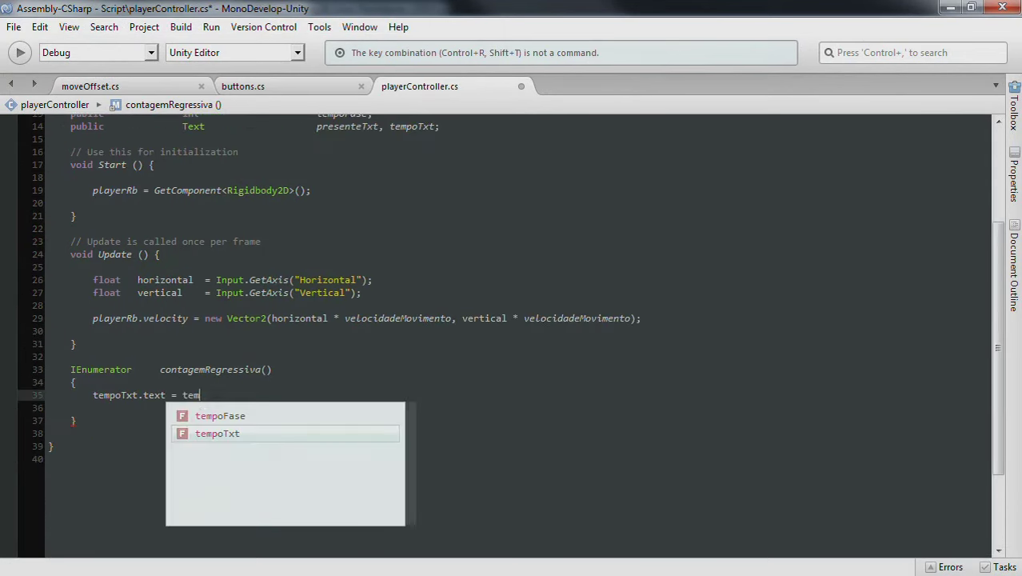
type("po")
left_click(352, 416)
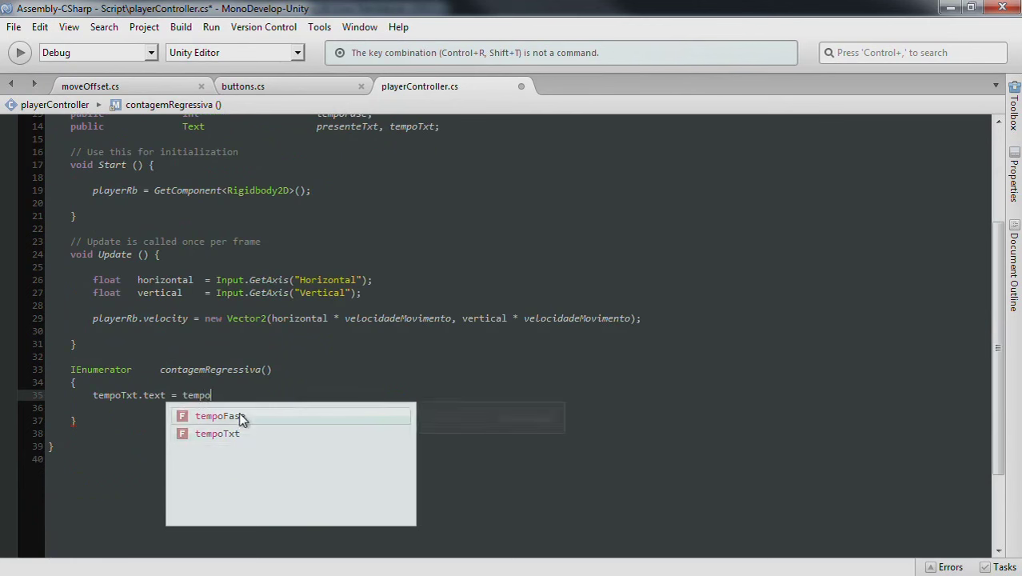
double_click(268, 416)
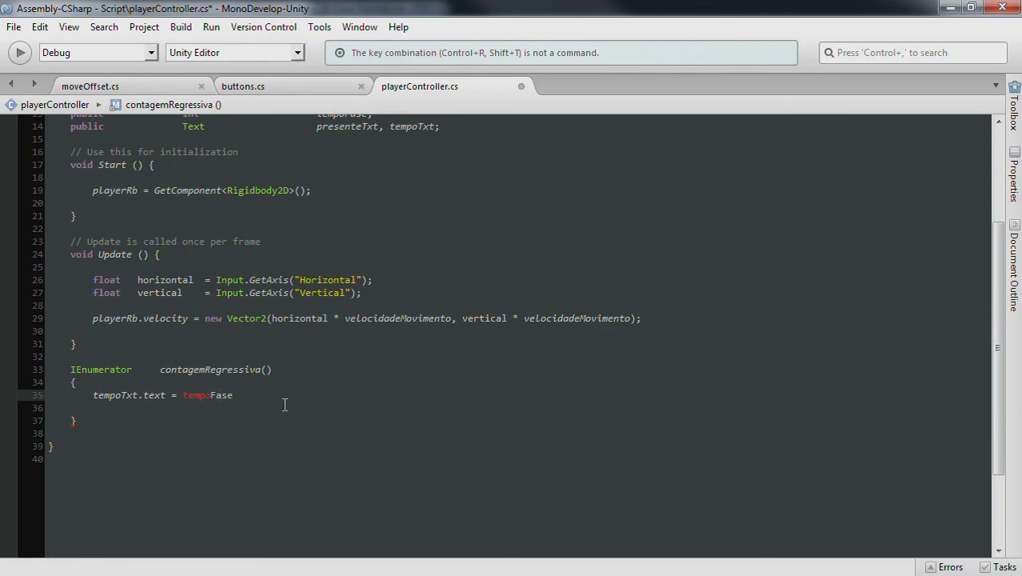
type(".")
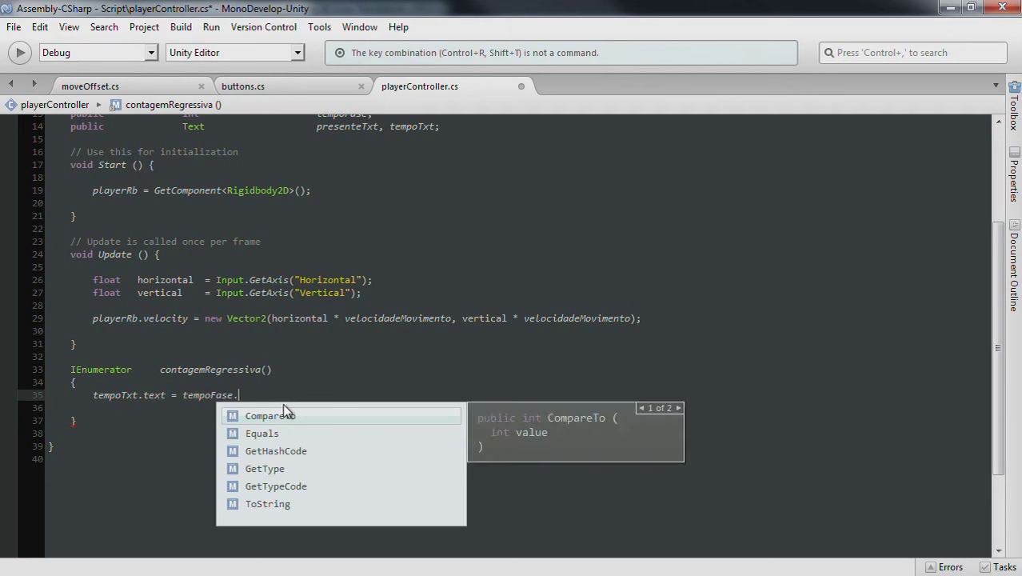
type("to")
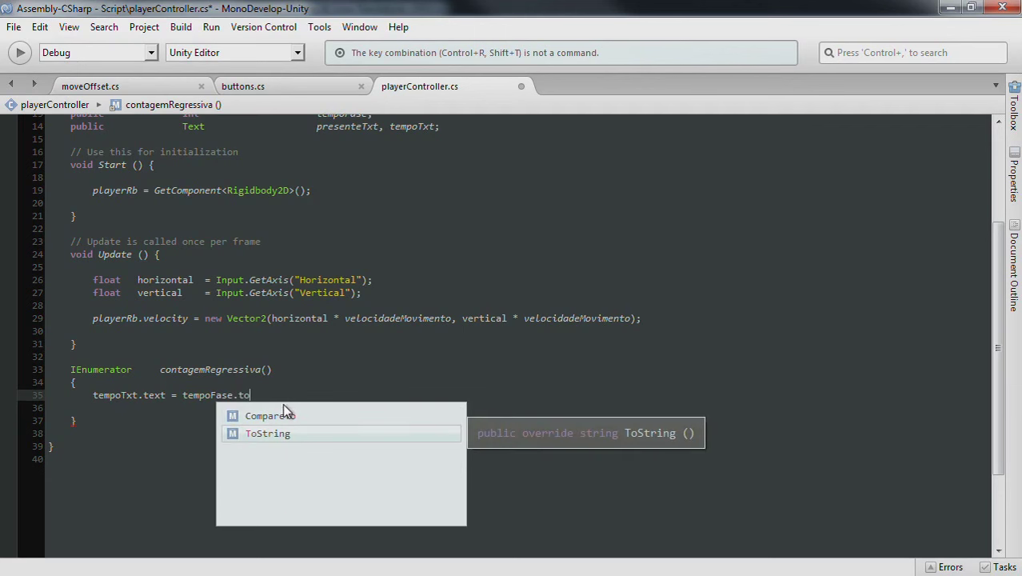
key("Return")
type("();")
key("ctrl+s")
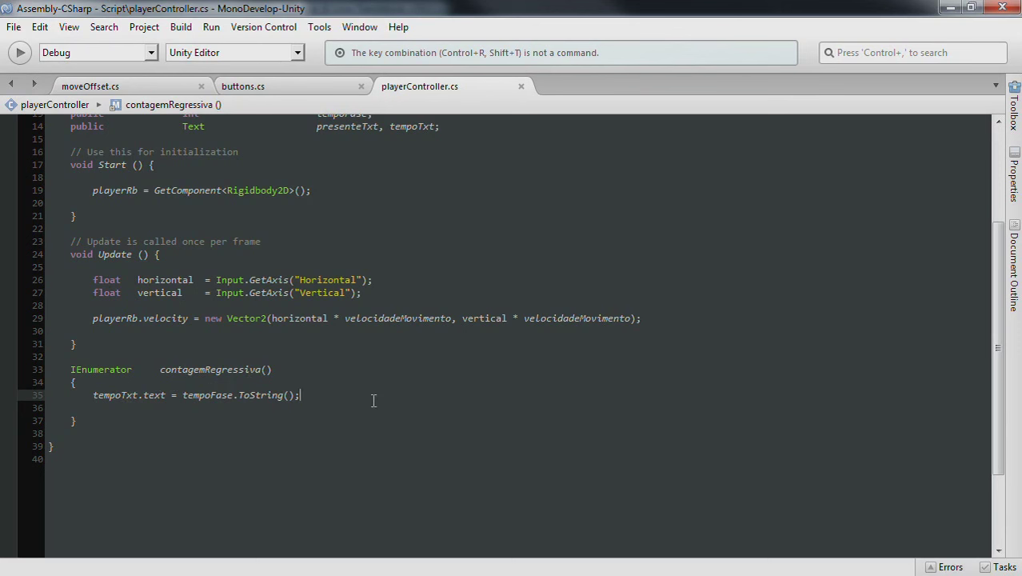
key("Return")
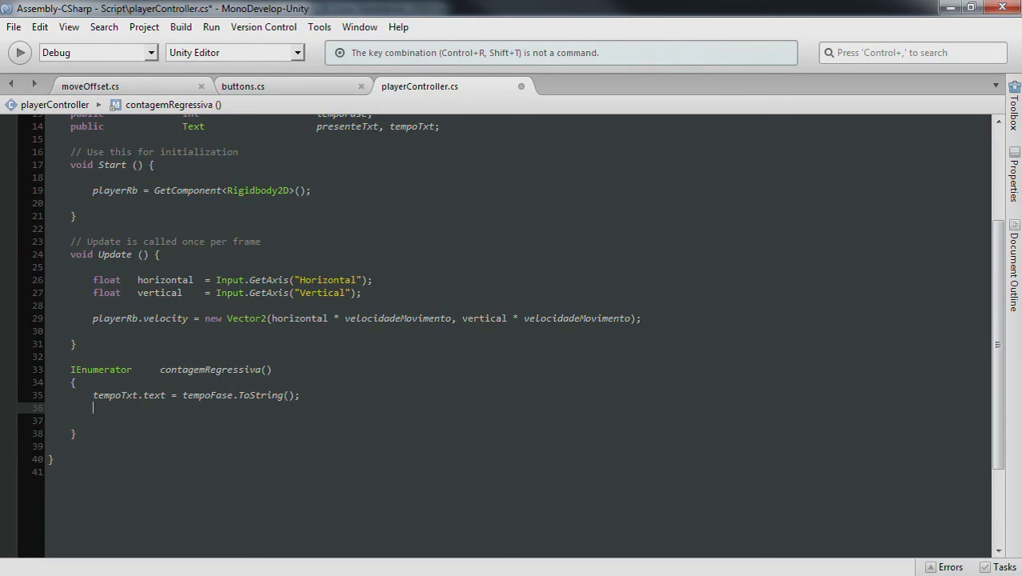
- Add 'yield return new WaitForSeconds(1);' to contagemRegressiva and save
type("yield return ")
type("n")
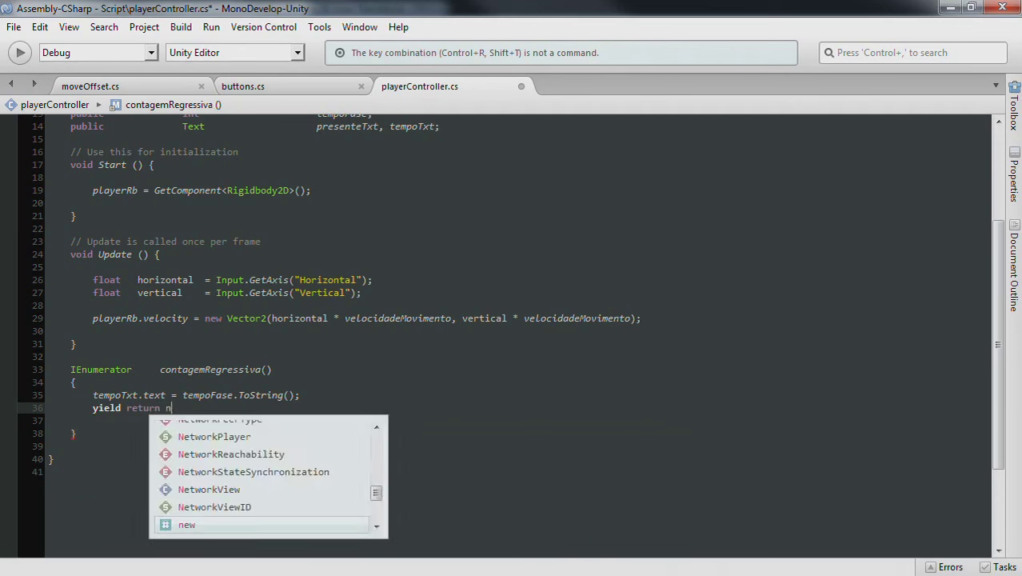
type("ew Wai")
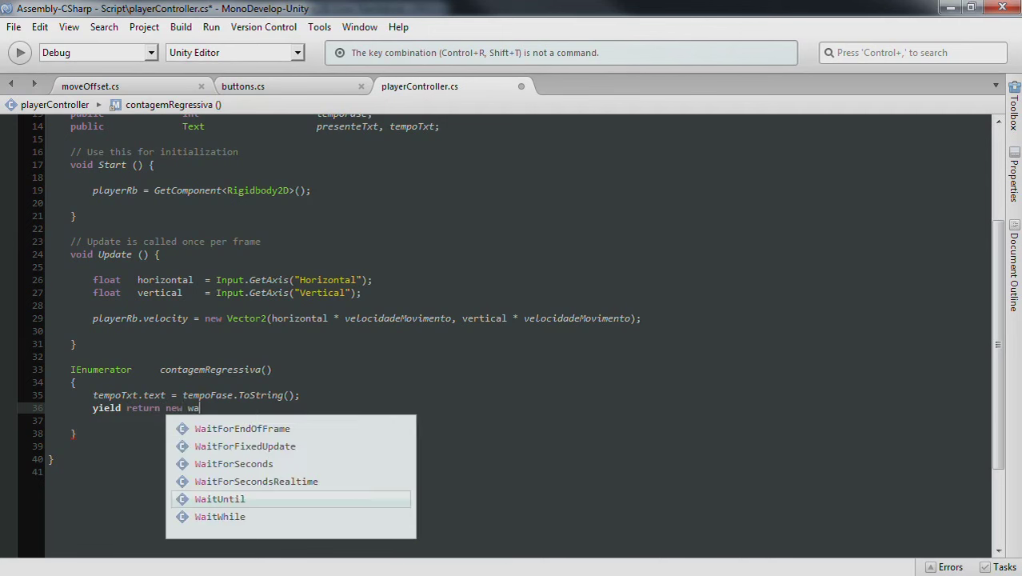
key("Up")
key("Up")
key("Return")
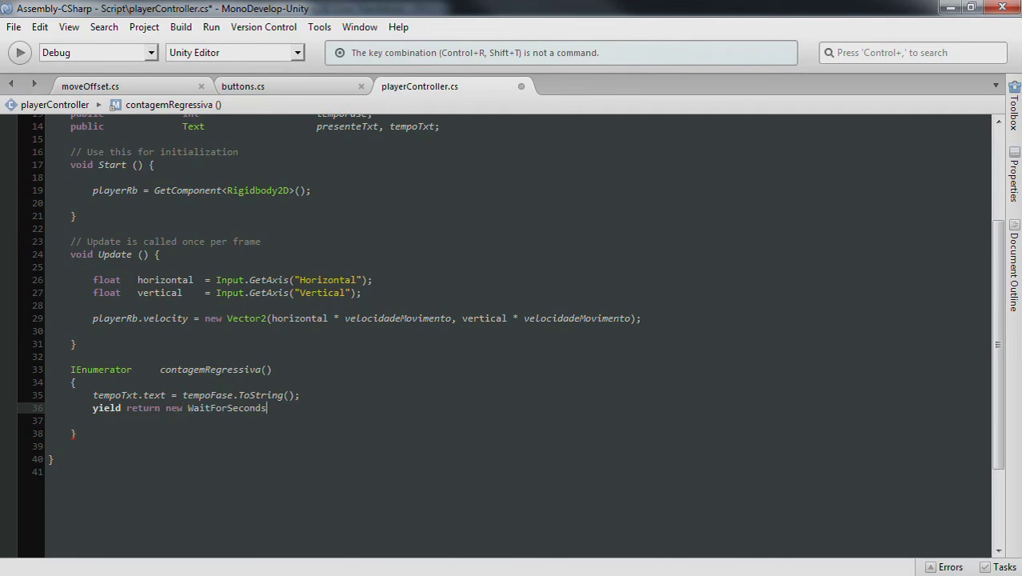
type("(1);")
key("ctrl+s")
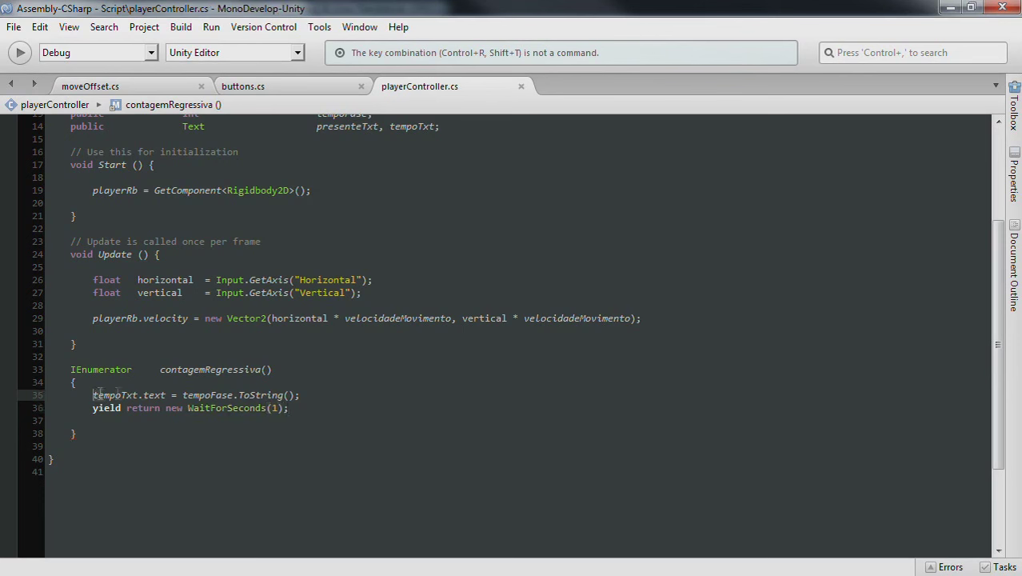
- Subtract 1 from tempoFase after the wait, save, and switch to moveOffset.cs
left_click_drag(93, 395, 325, 395)
left_click(90, 408)
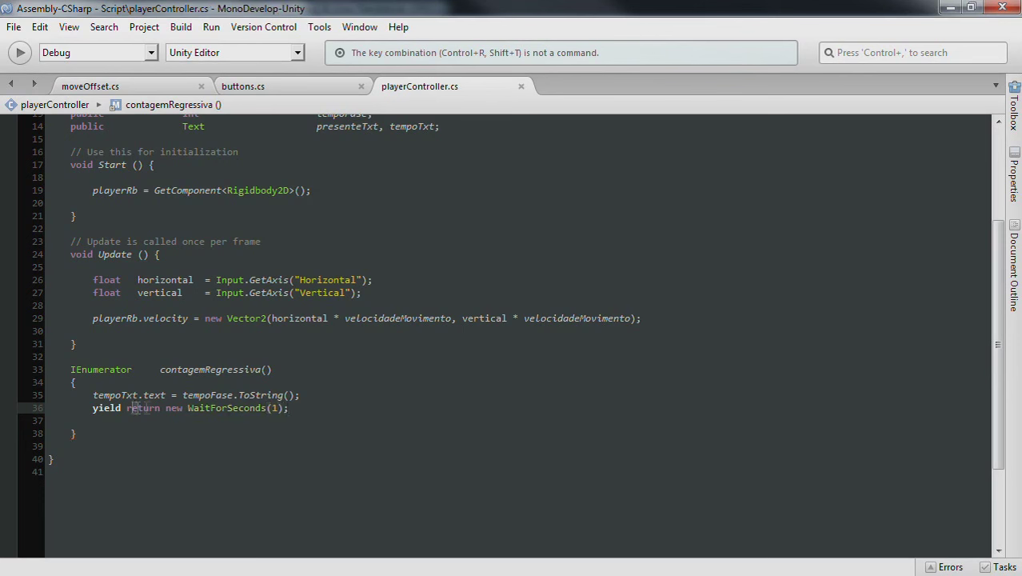
left_click(292, 408)
key("Return")
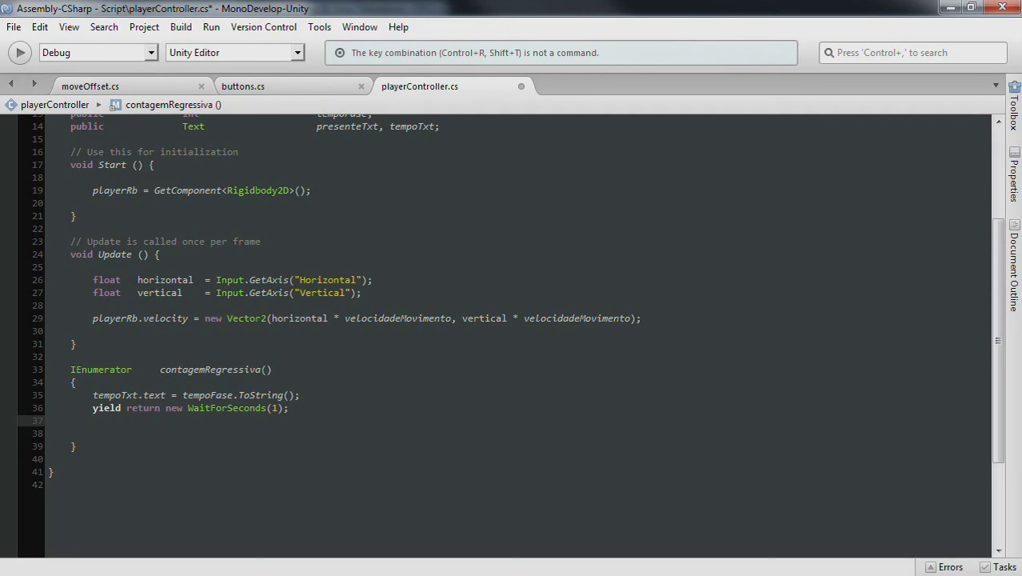
key("Return")
type("tempo")
key("Up")
key("Return")
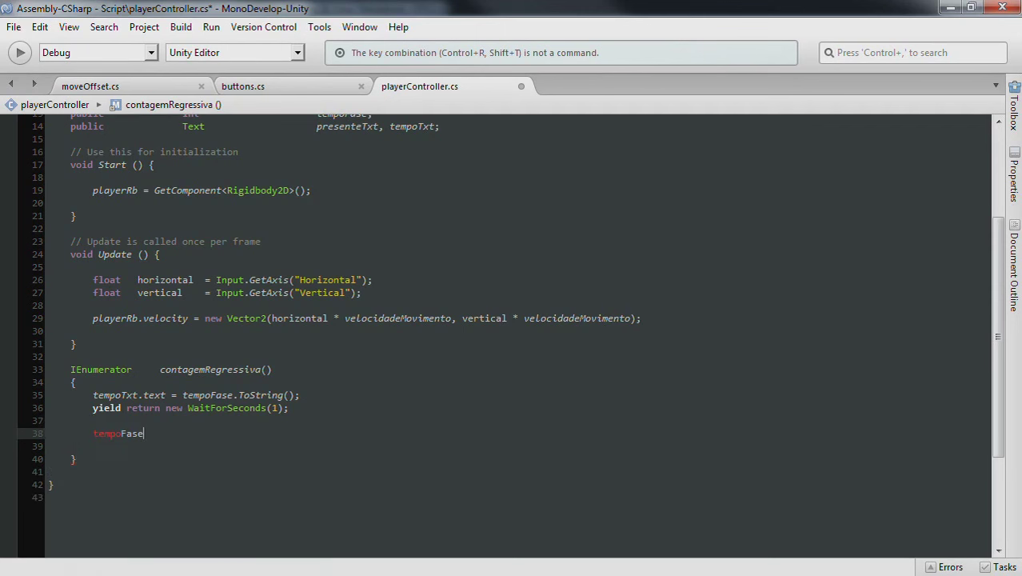
type(" -= ")
type("10")
key("ctrl+s")
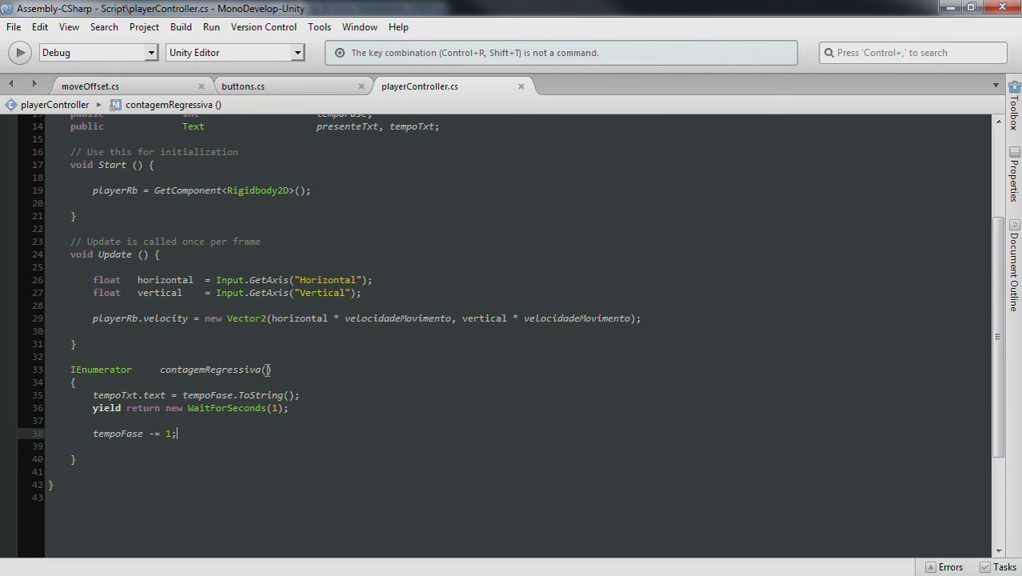
left_click(148, 88)
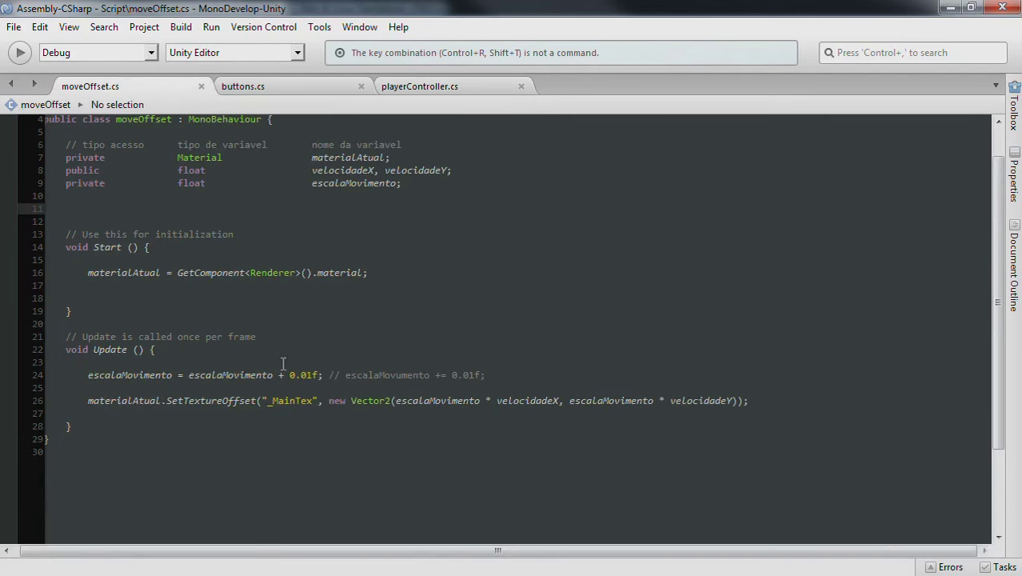
- Highlight the commented escalaMovimento += 0.01f on line 24 of moveOffset.cs, then switch back to playerController.cs
left_click_drag(188, 375, 500, 374)
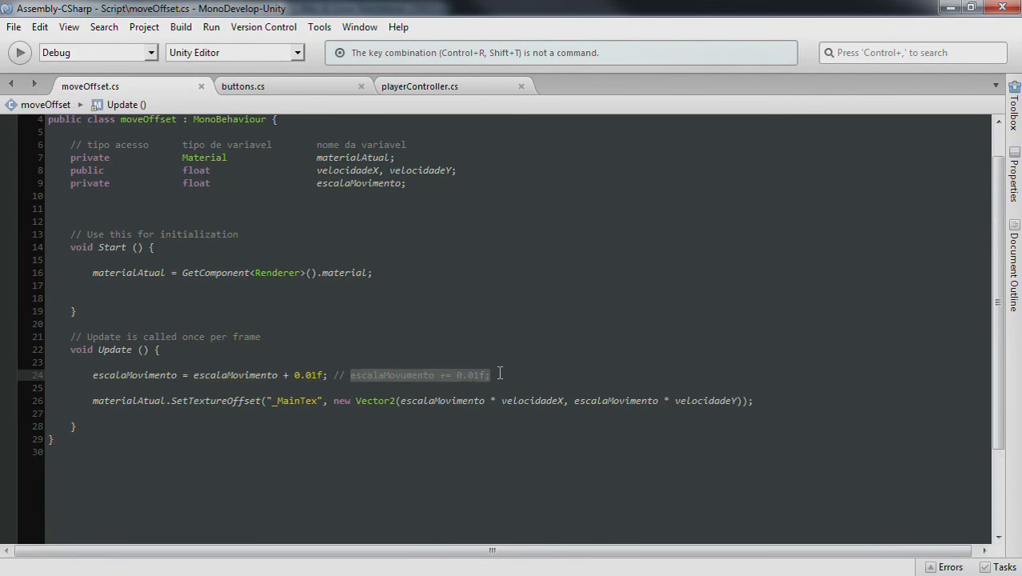
left_click(417, 92)
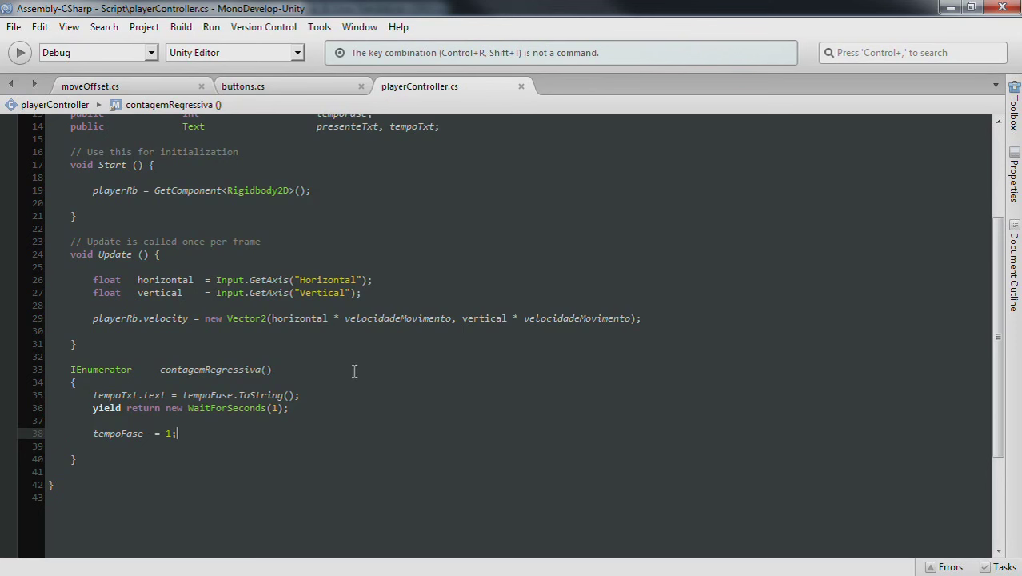
- Add an empty if (tempoFase > 0) block below the tempoFase decrement
key("Return")
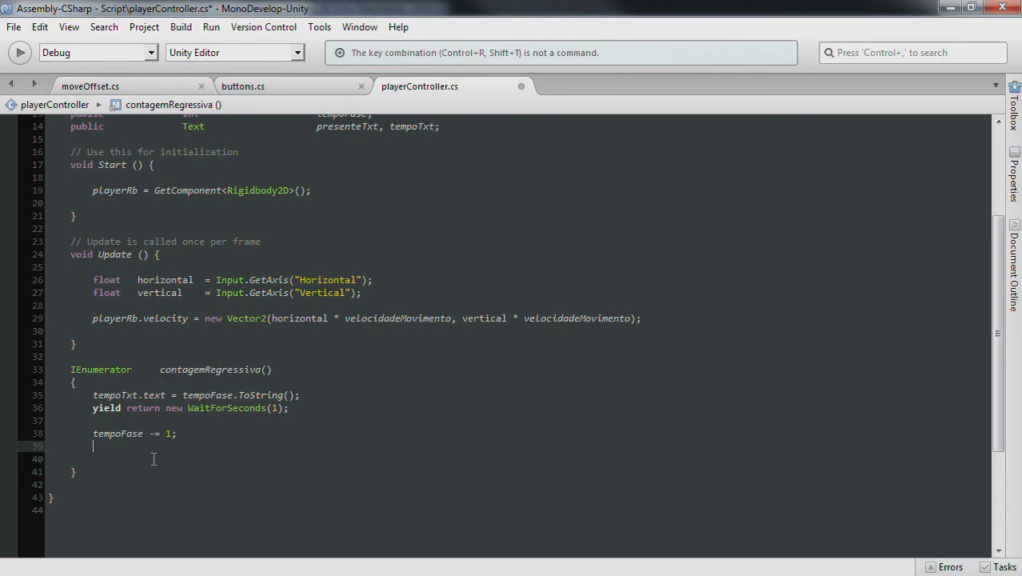
key("Return")
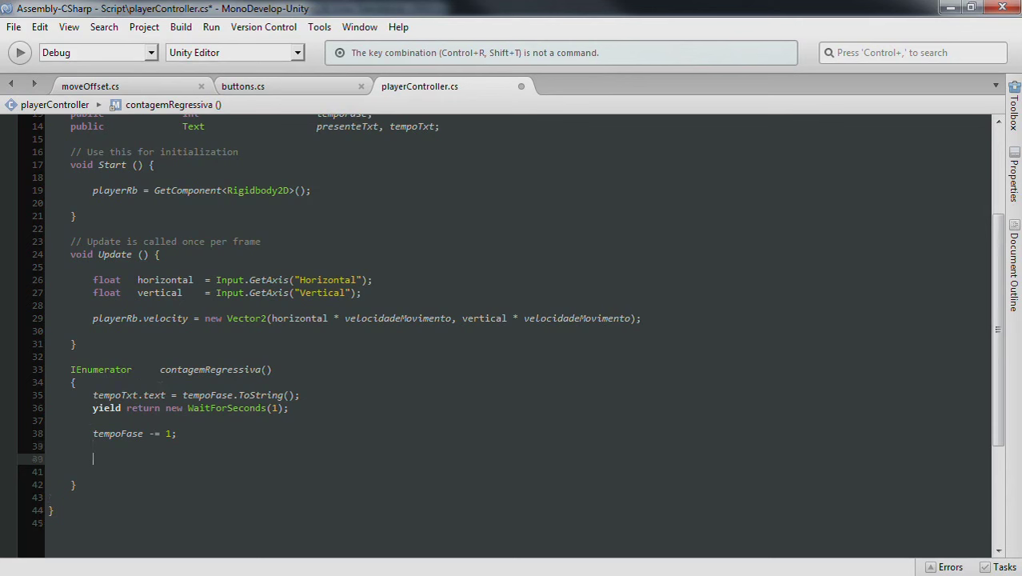
type("if(tempoF")
key("Return")
type(")")
key("Return")
type("{")
key("Return")
key("Return")
type("}")
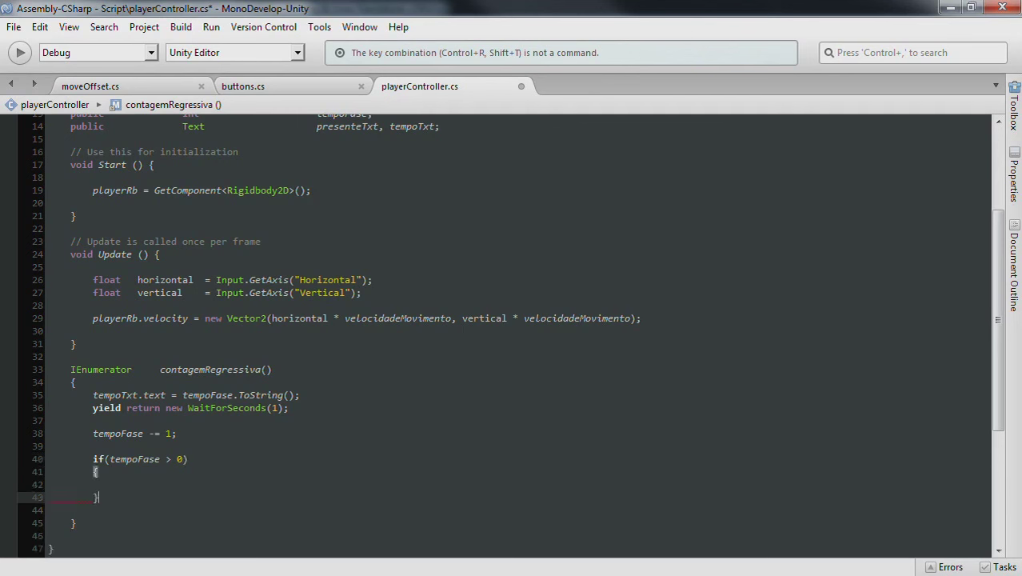
- Make the if block call StartCoroutine("contagemRegressiva"); and save the script
left_click(115, 484)
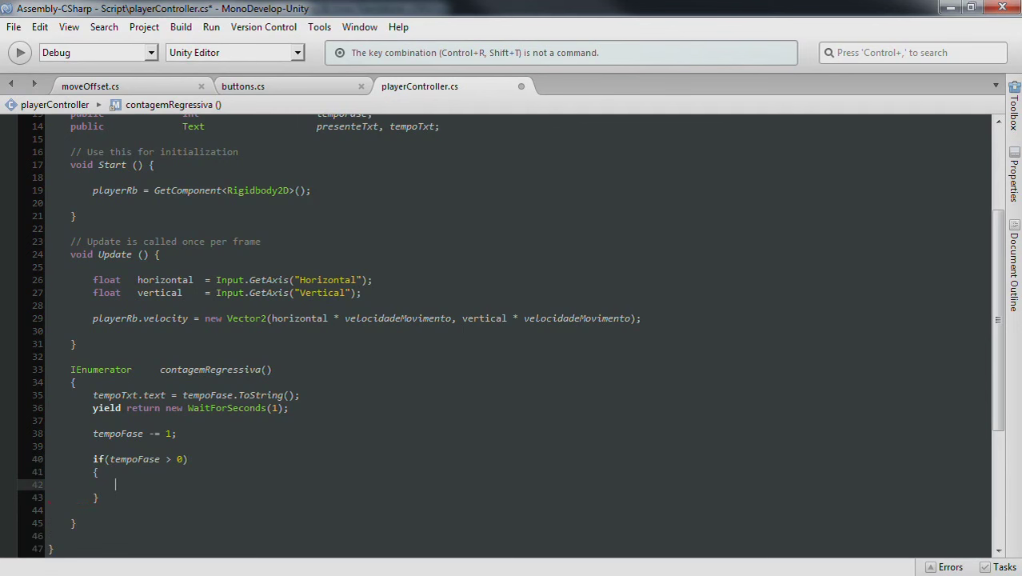
type("st")
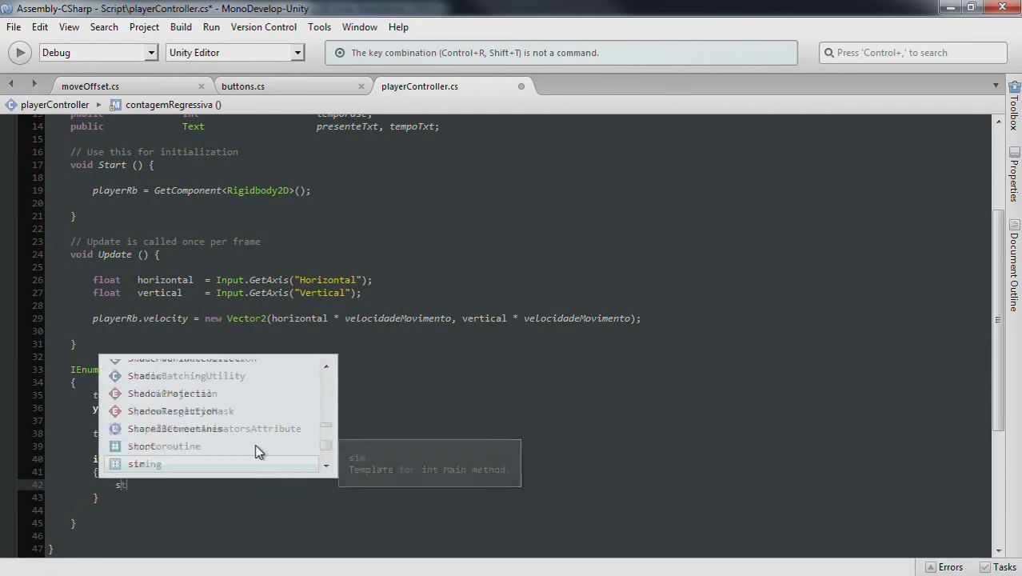
type("art")
key("Down")
key("Return")
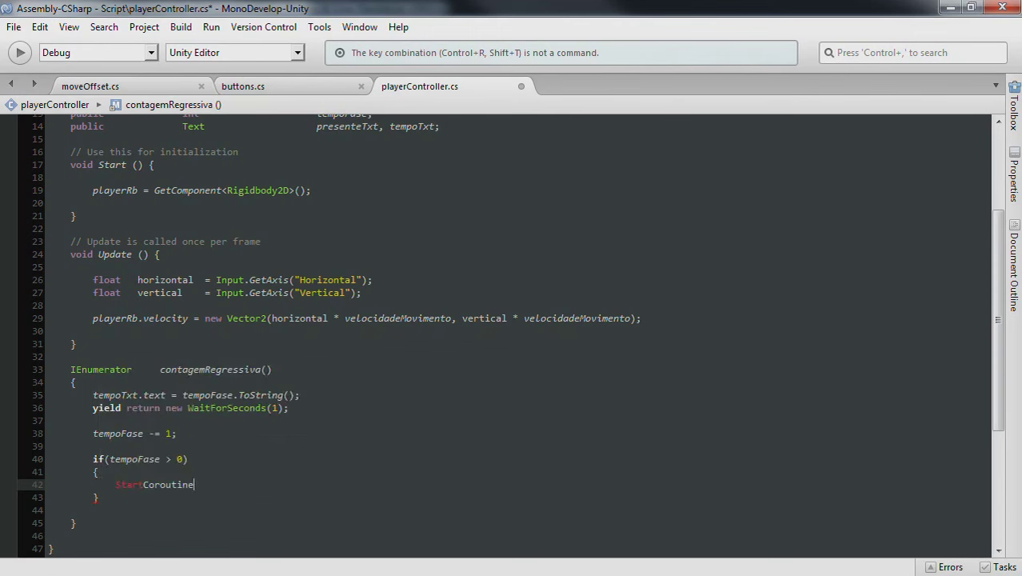
type("(")
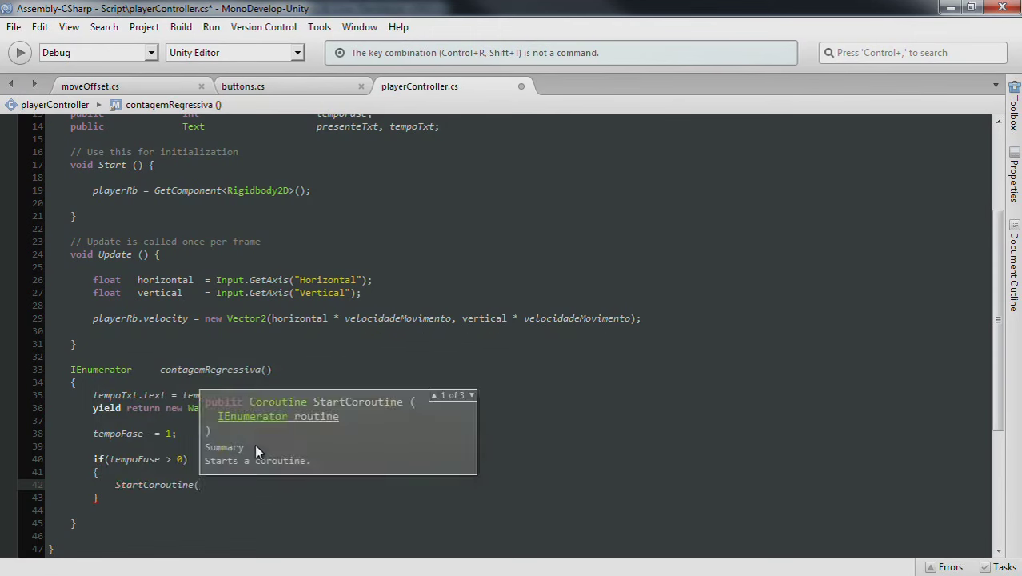
type("\"contagemRe")
type("gressiva\"")
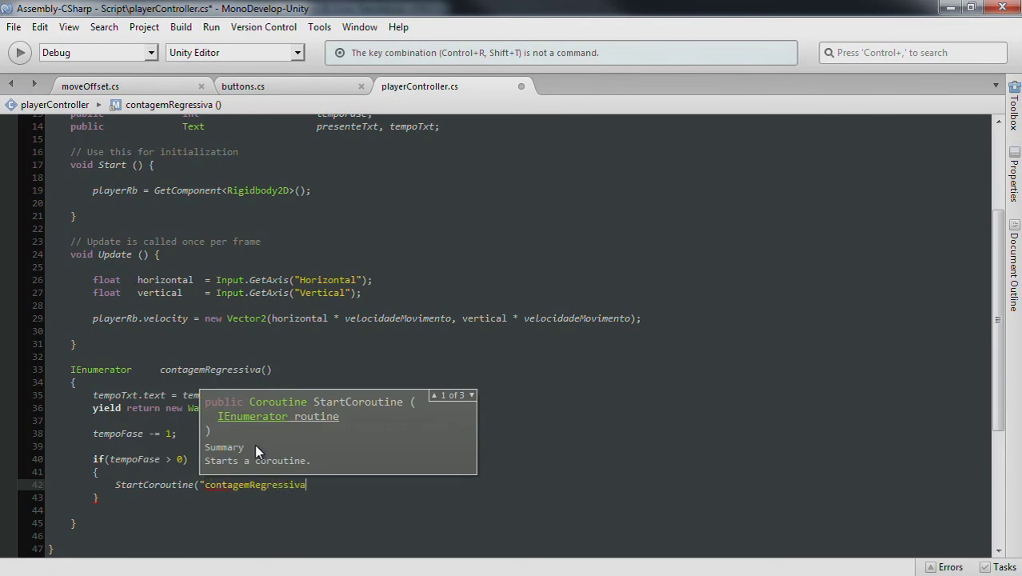
type(");")
key("ctrl+s")
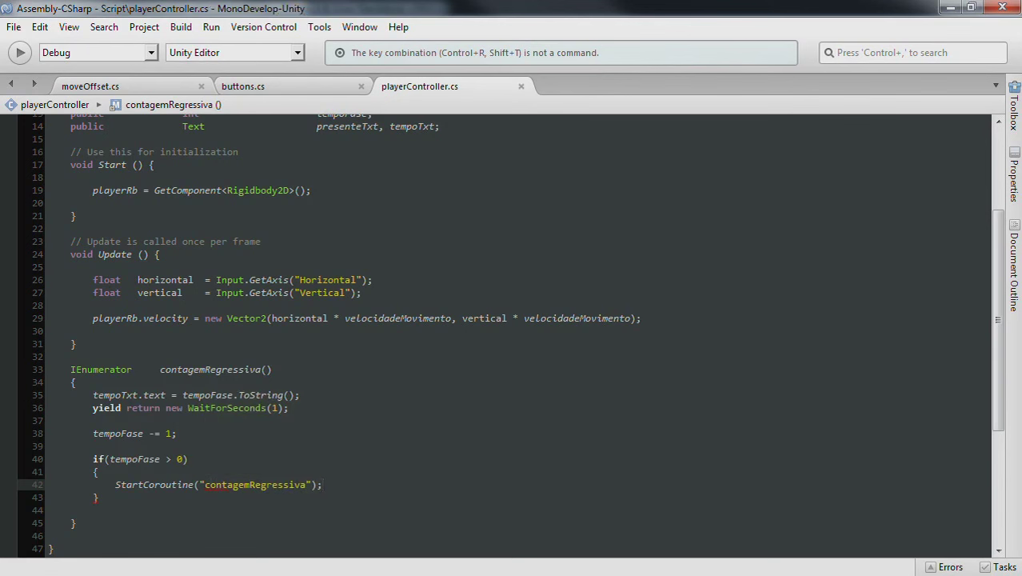
left_click(99, 498)
- Add an empty else { } block after the if block and save
key("Return")
type("els")
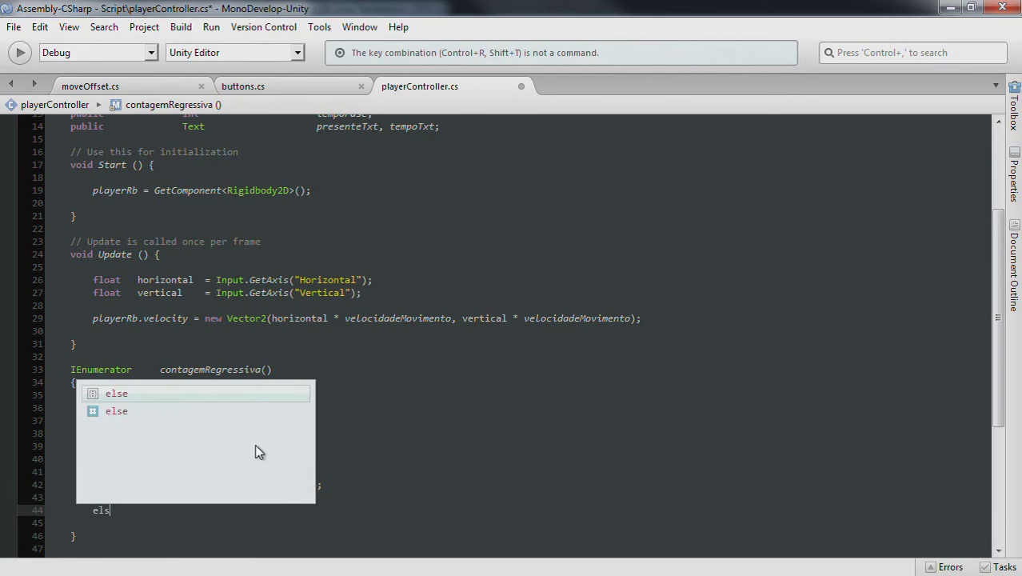
type("e")
key("Escape")
type("{")
key("Return")
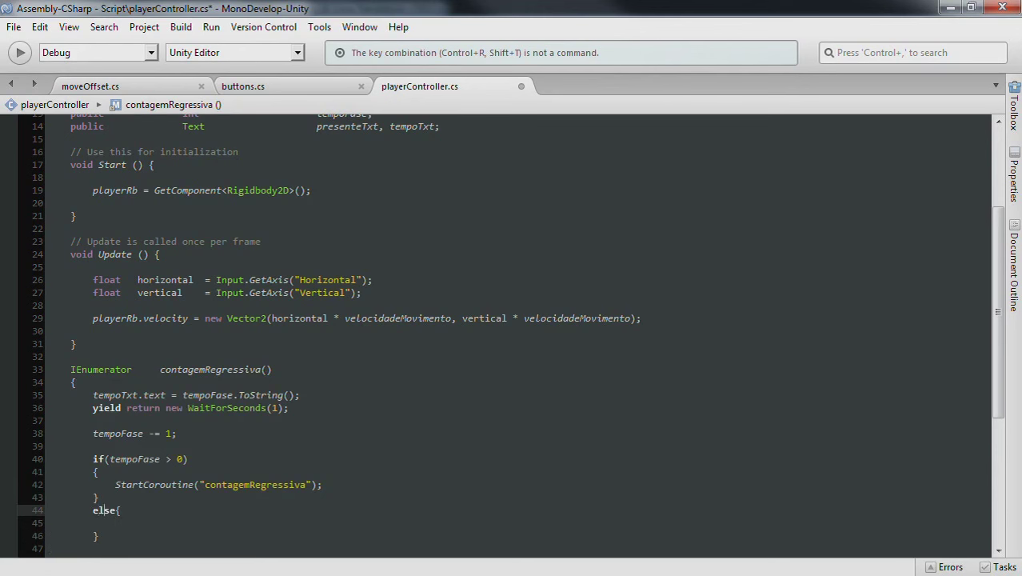
key("Return")
key("Down")
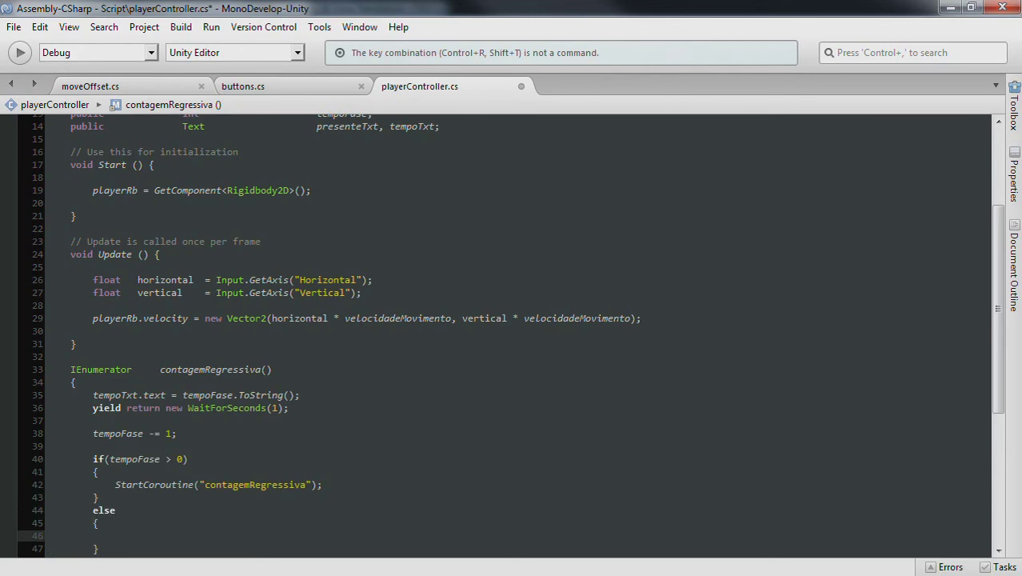
scroll(267, 412, "down", 3)
scroll(146, 386, "down", 3)
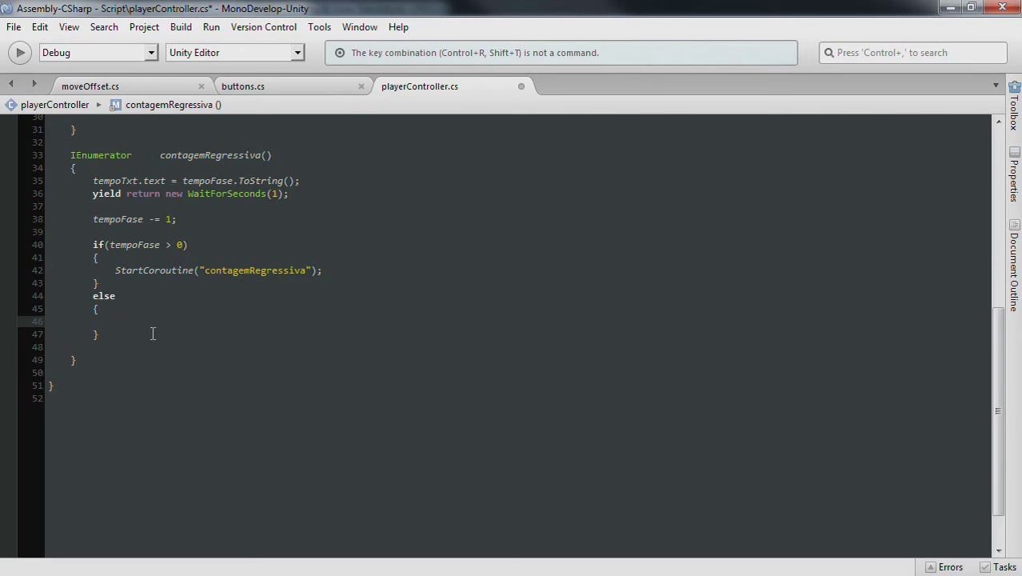
scroll(153, 333, "up", 3)
key("ctrl+s")
- Write the comment '// o que vai acontecer quando o tempo acabar' inside the else block and save
type("//")
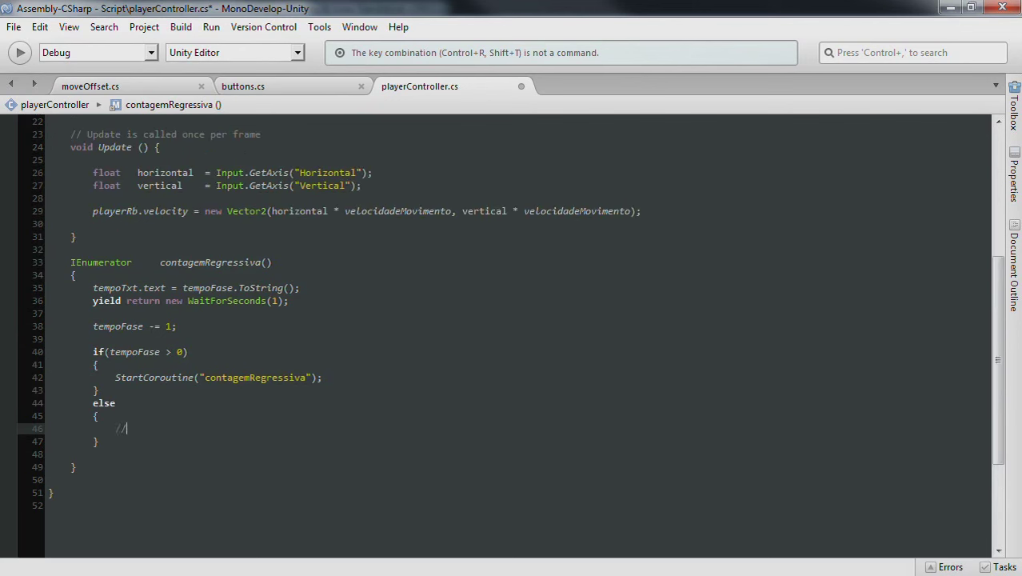
type(" o que ")
type("e vai acontece")
type("quand")
type("o tempo acapa")
key("BackSpace")
key("BackSpace")
type("ba")
key("ctrl+s")
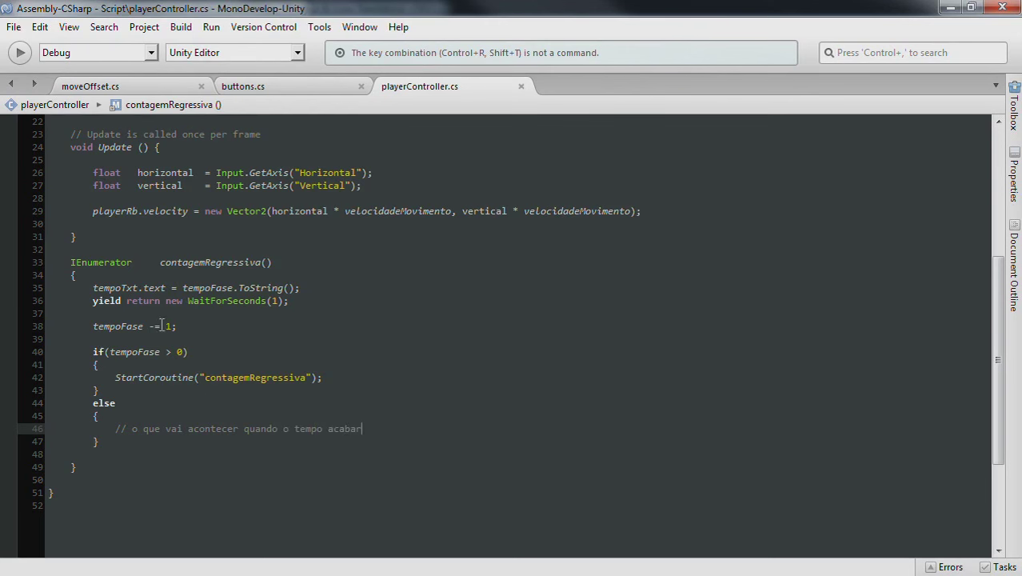
scroll(160, 324, "up", 2)
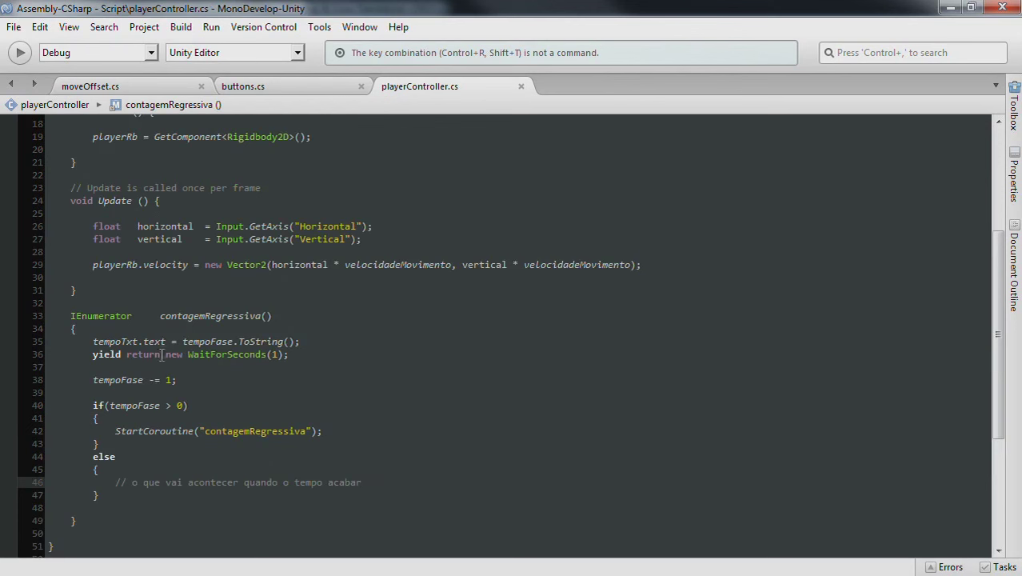
- Paste the StartCoroutine("contagemRegressiva") call into Start() below GetComponent, remove the blank line, and save
left_click_drag(117, 432, 323, 431)
key("ctrl+c")
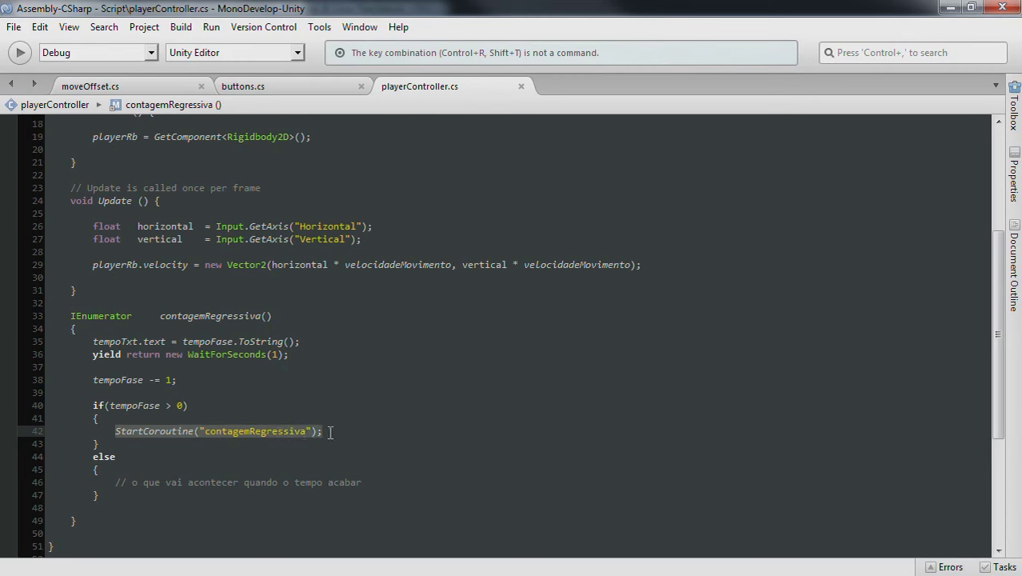
scroll(324, 428, "up", 6)
left_click(328, 350)
key("Return")
key("ctrl+v")
left_click(71, 338)
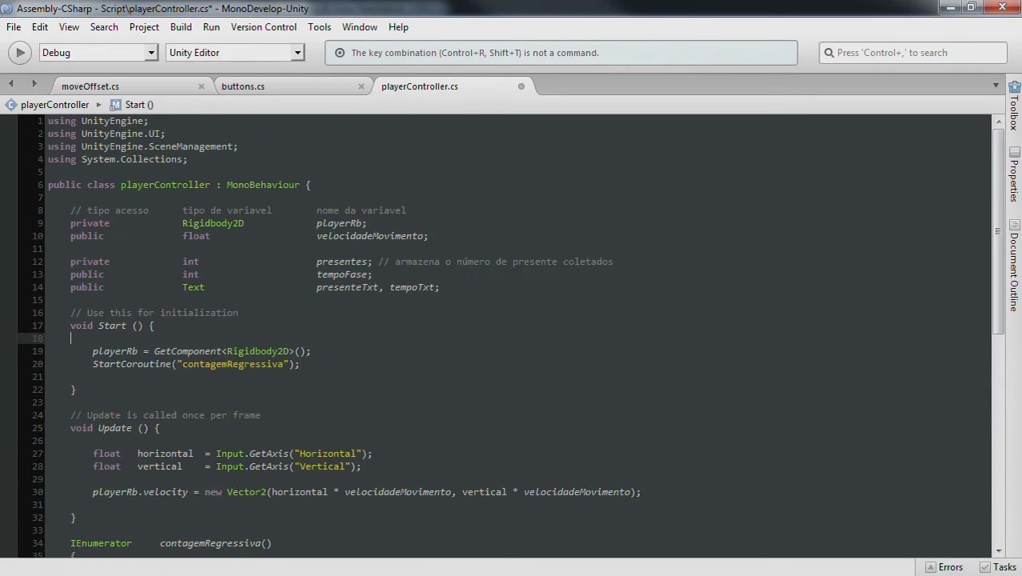
key("BackSpace")
key("ctrl+s")
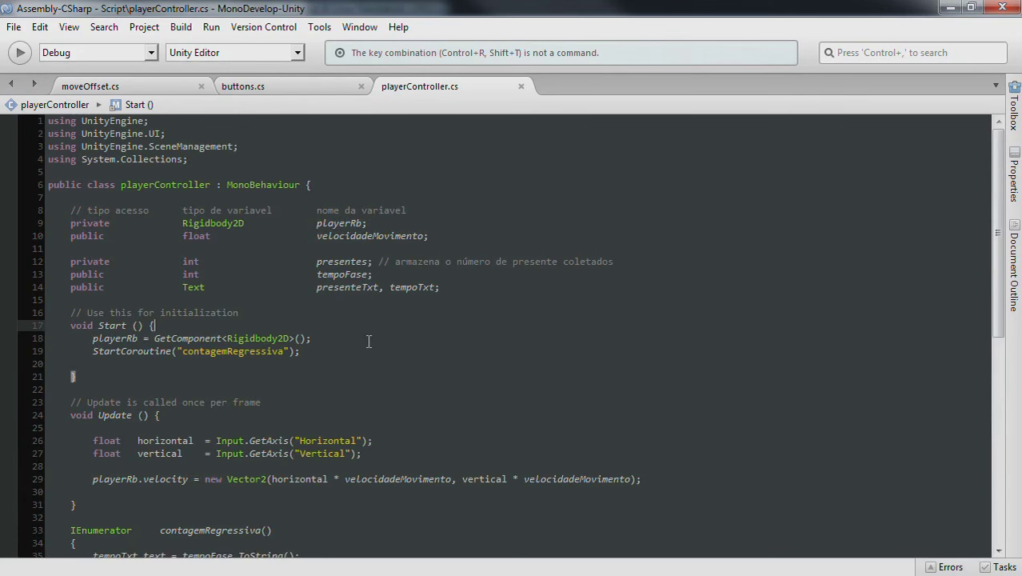
- Double-check the contagemRegressiva name in the script, then return to Unity
double_click(240, 351)
scroll(230, 458, "down", 3)
scroll(229, 457, "down", 2)
scroll(230, 457, "down", 2)
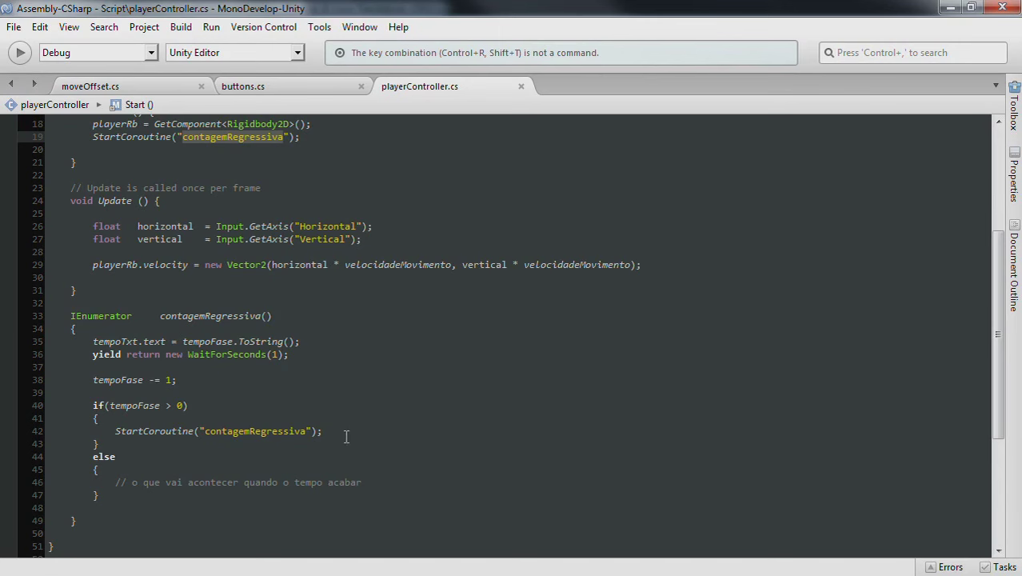
scroll(344, 440, "up", 2)
key("alt+Tab")
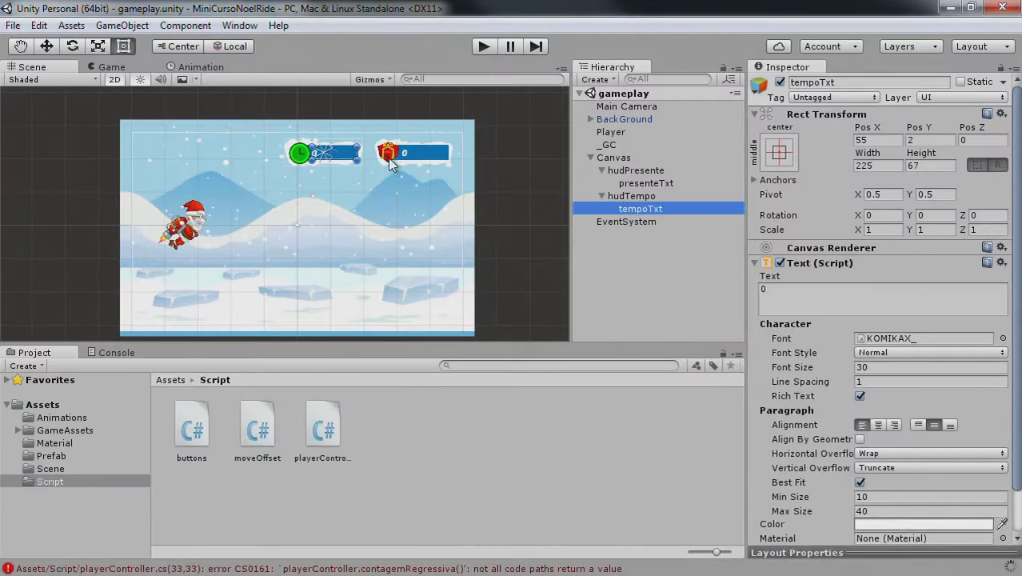
- Play the gameplay scene in the Game view with Player selected, change Tempo Fase to 78 mid-run, then stop
left_click(541, 179)
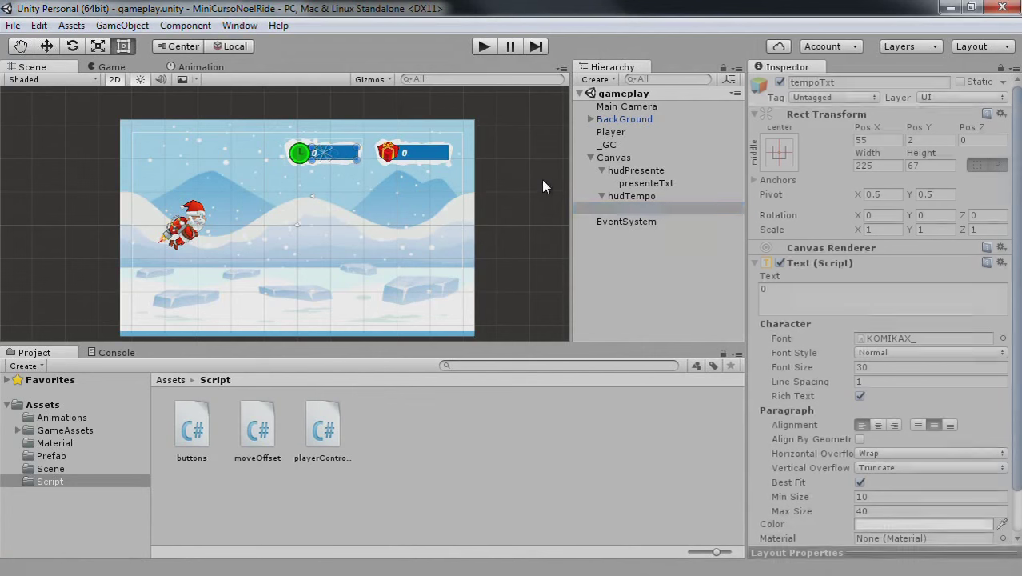
scroll(389, 187, "up", 2)
scroll(389, 187, "up", 1)
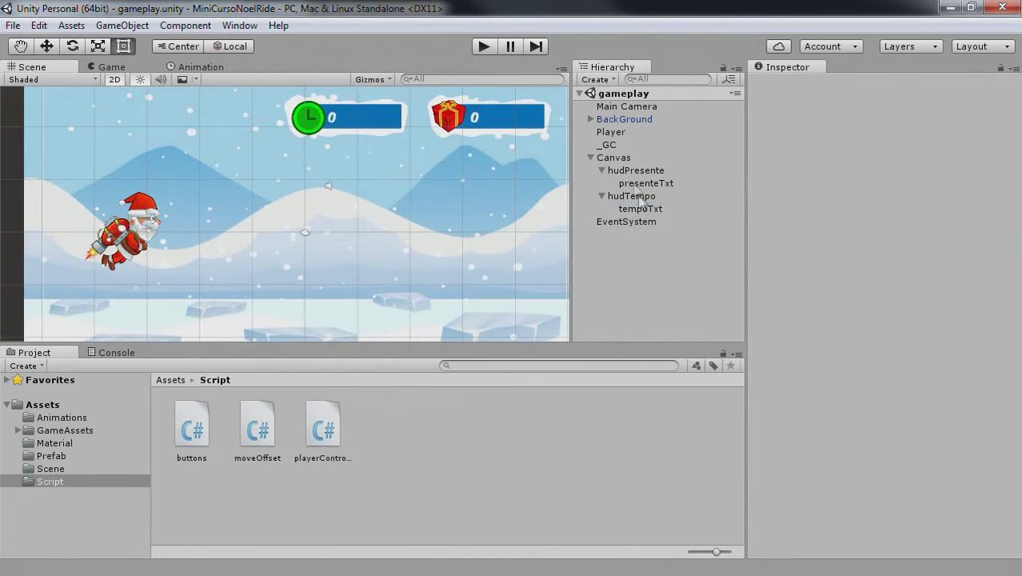
left_click(616, 132)
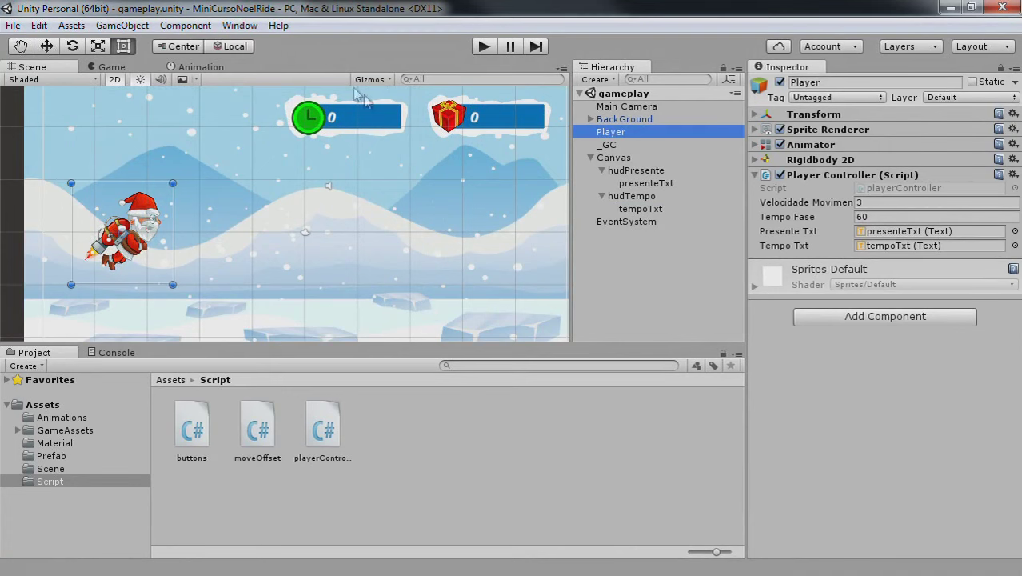
left_click(116, 67)
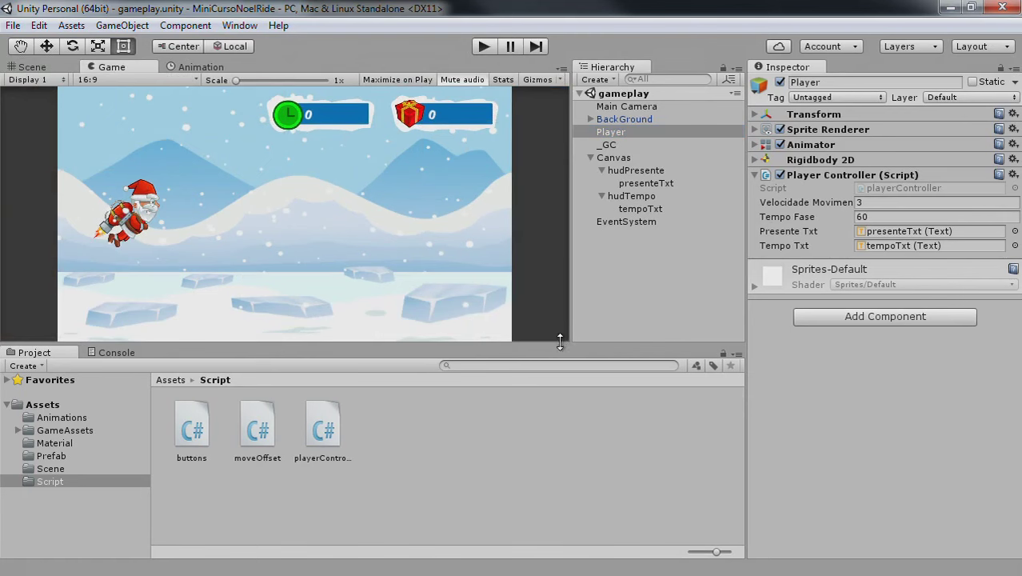
left_click(474, 48)
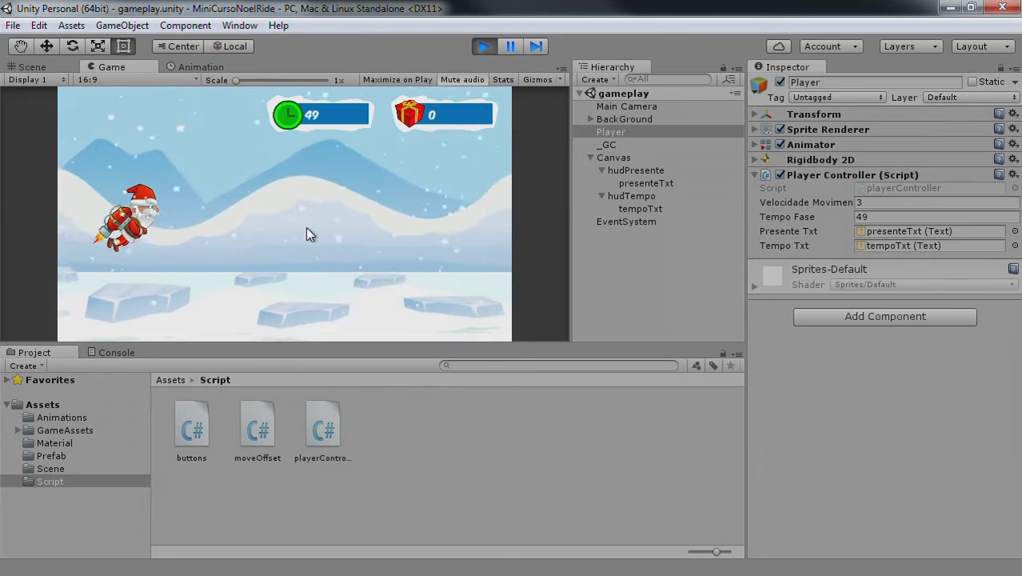
left_click(860, 216)
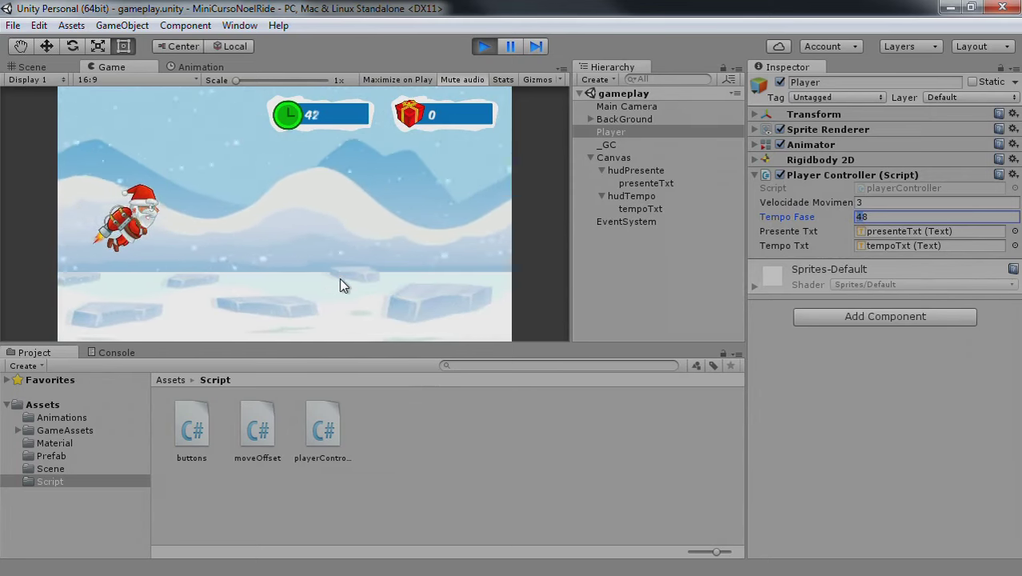
type("78")
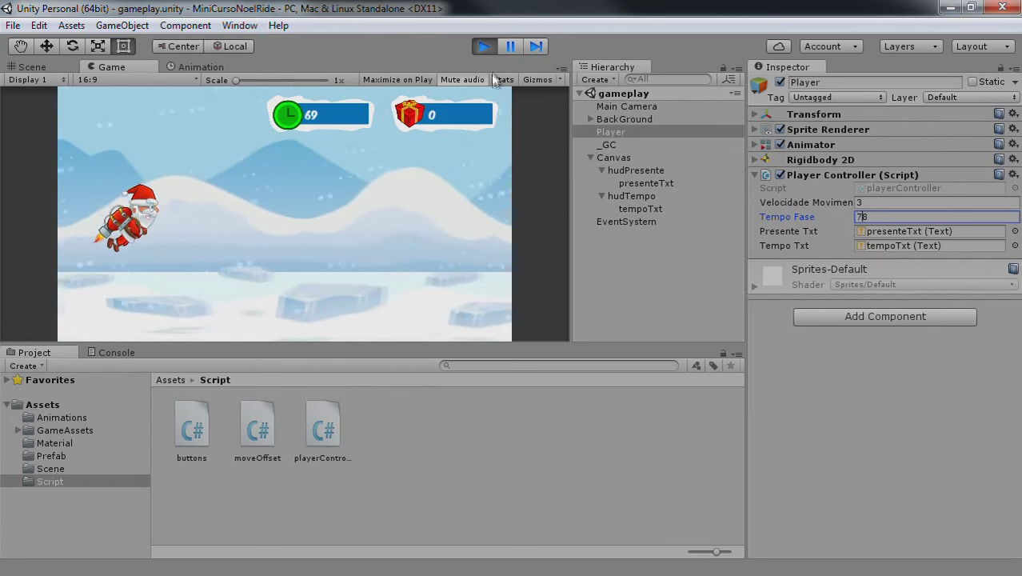
left_click(488, 46)
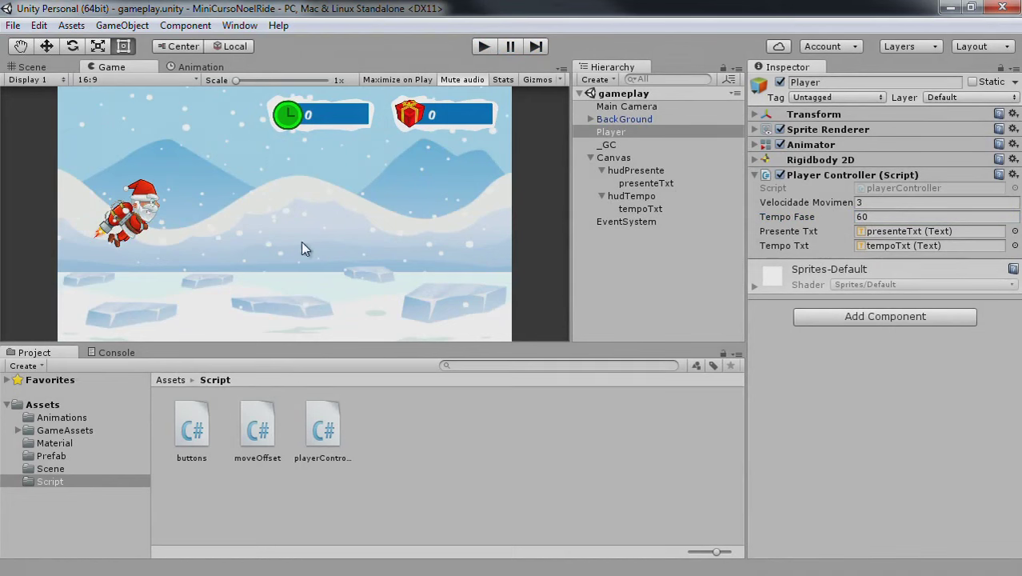
- Replace the else-branch comment with SceneManager.LoadScene("titulo");, save the script, and return to Unity
key("alt+Tab")
scroll(304, 440, "down", 2)
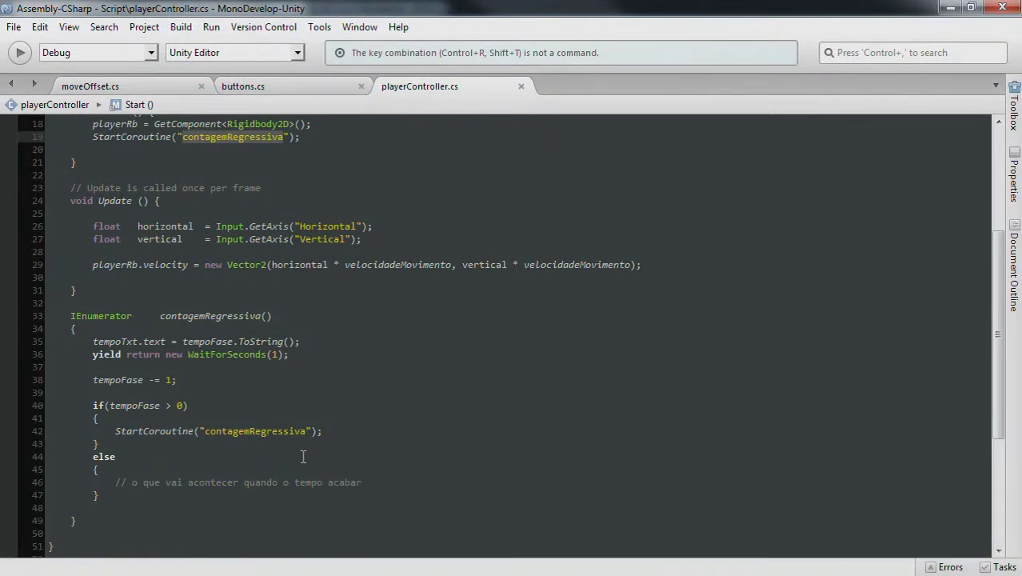
left_click(371, 482)
left_click_drag(123, 481, 116, 481)
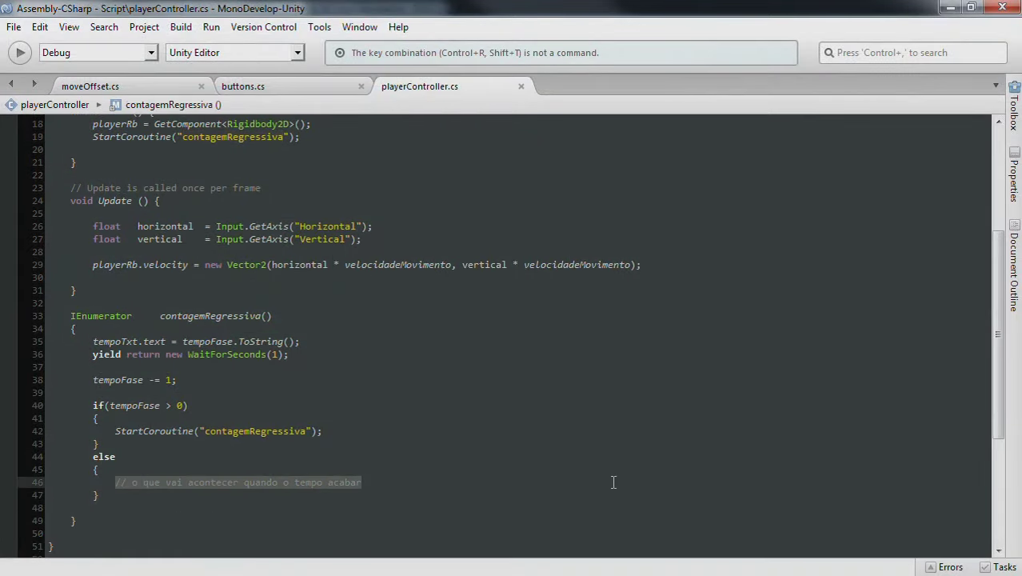
type("scen")
key("Down")
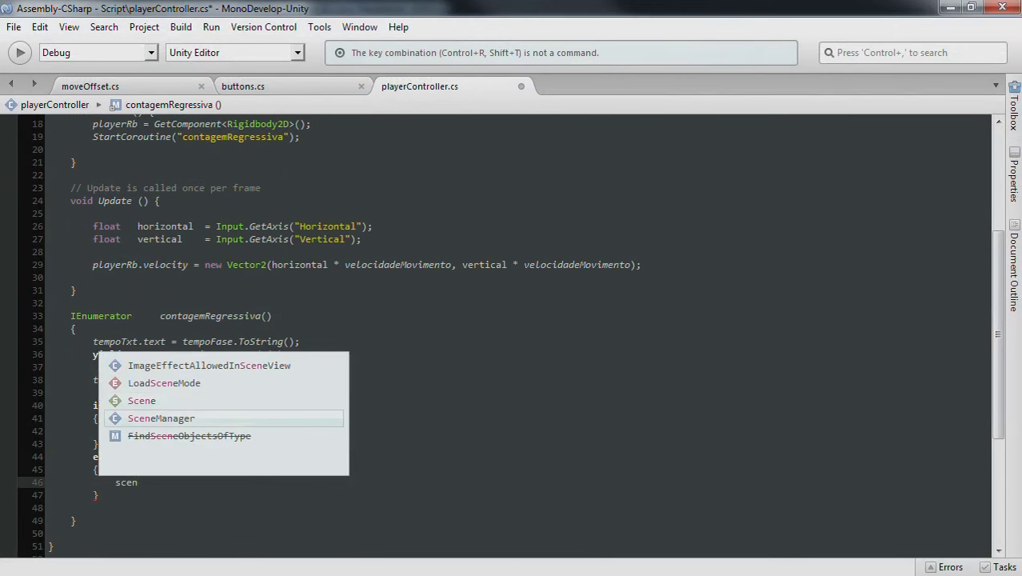
key("Return")
type(".lo")
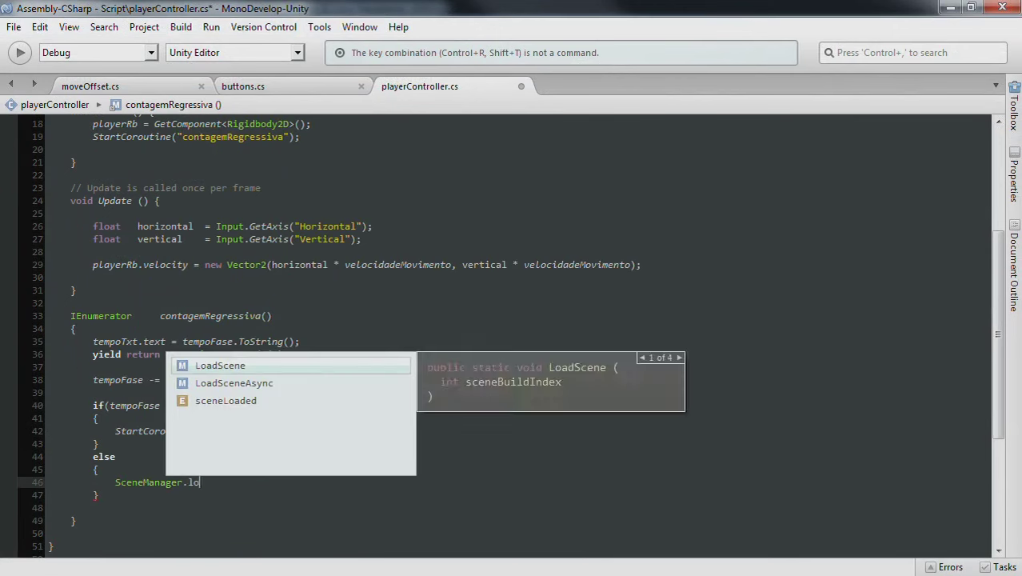
key("Return")
type("(\"titu")
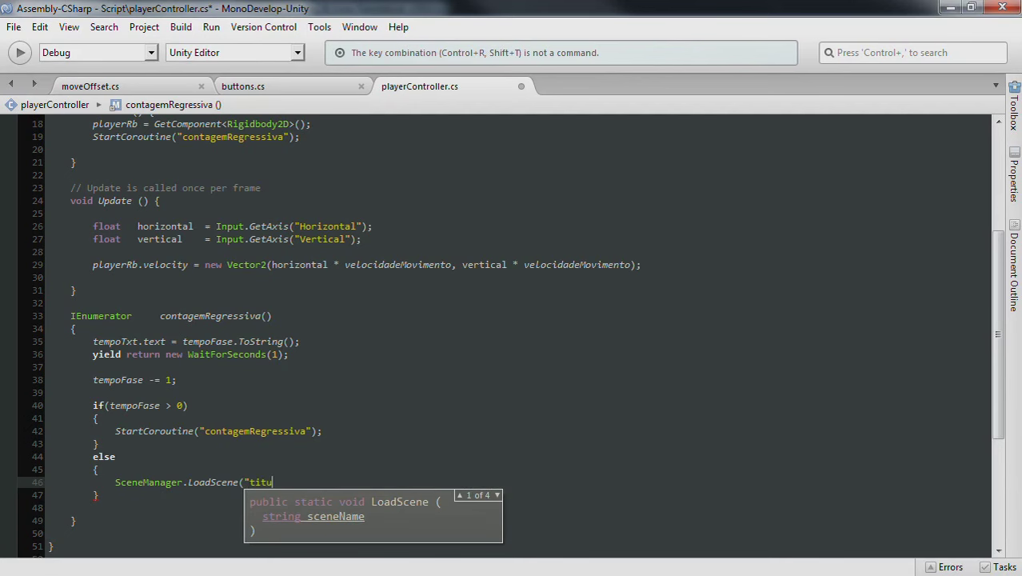
type("lo\");")
key("ctrl+s")
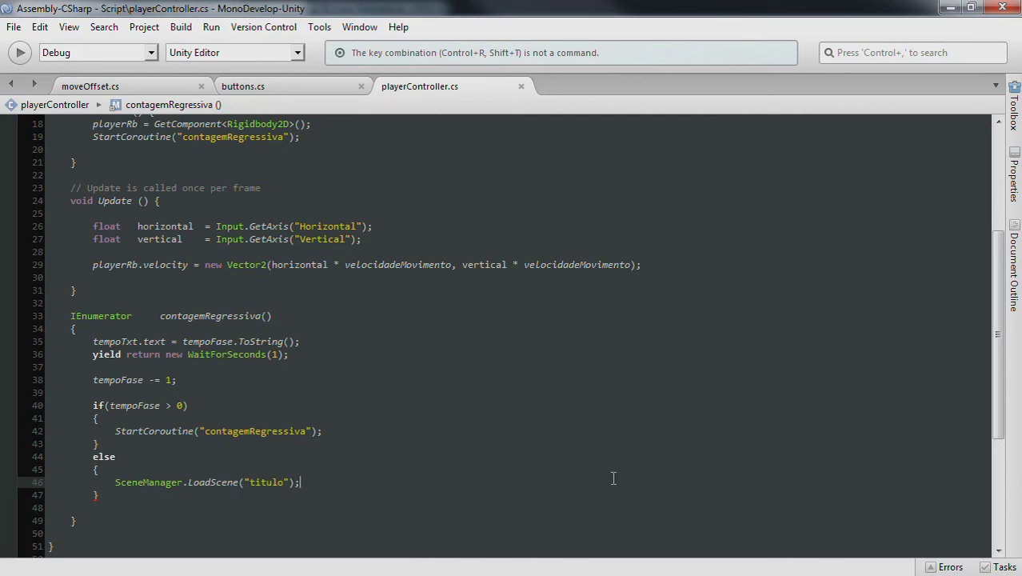
key("alt+Tab")
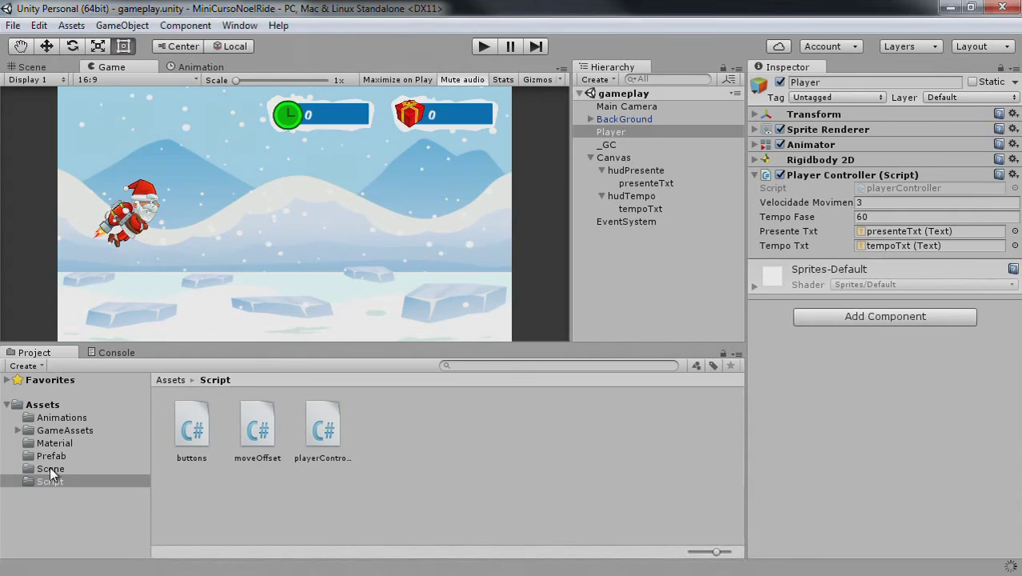
- Set Tempo Fase to 10, play until the timer loads titulo, and restart gameplay from its play button
left_click(50, 468)
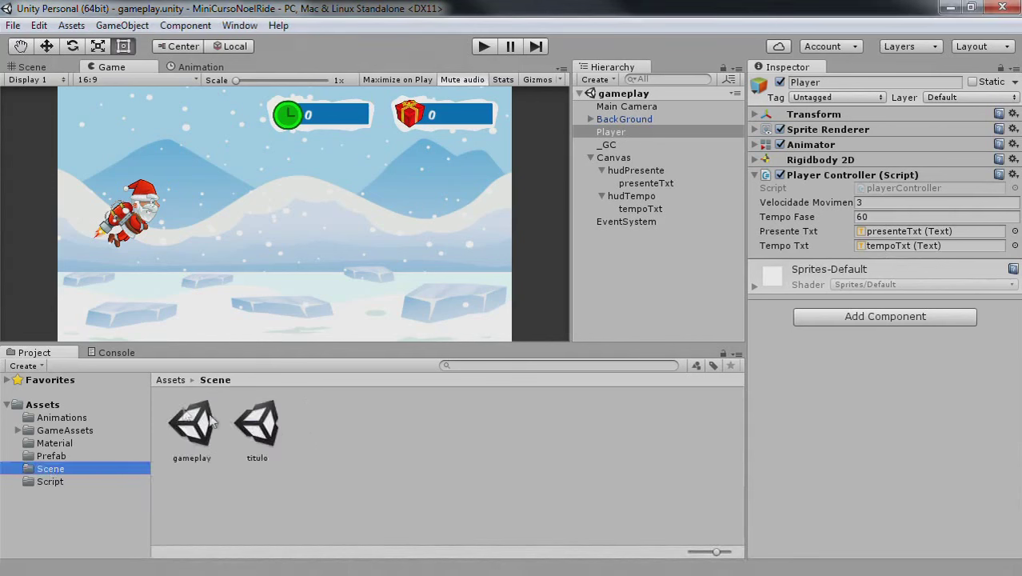
left_click(874, 216)
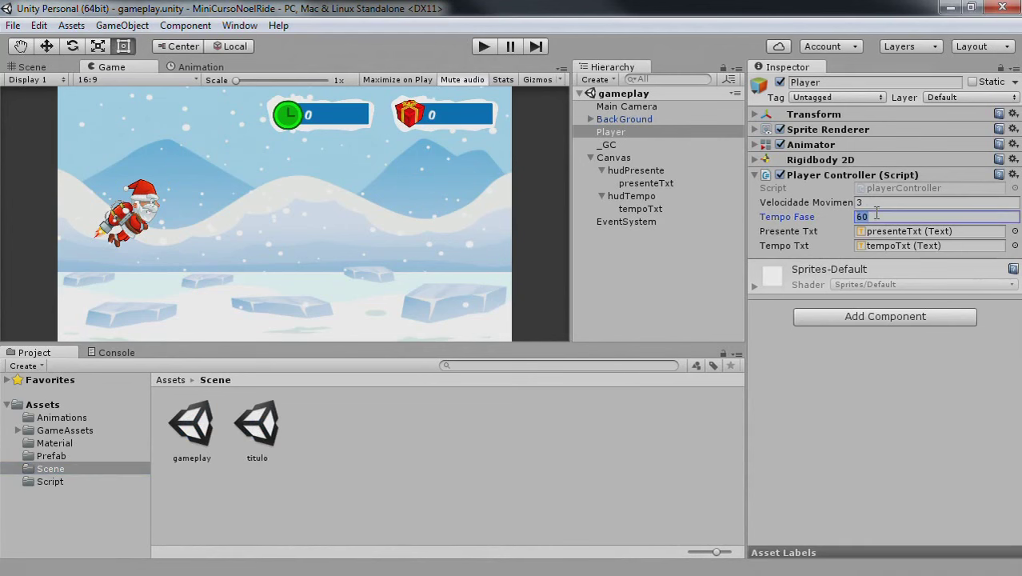
type("10")
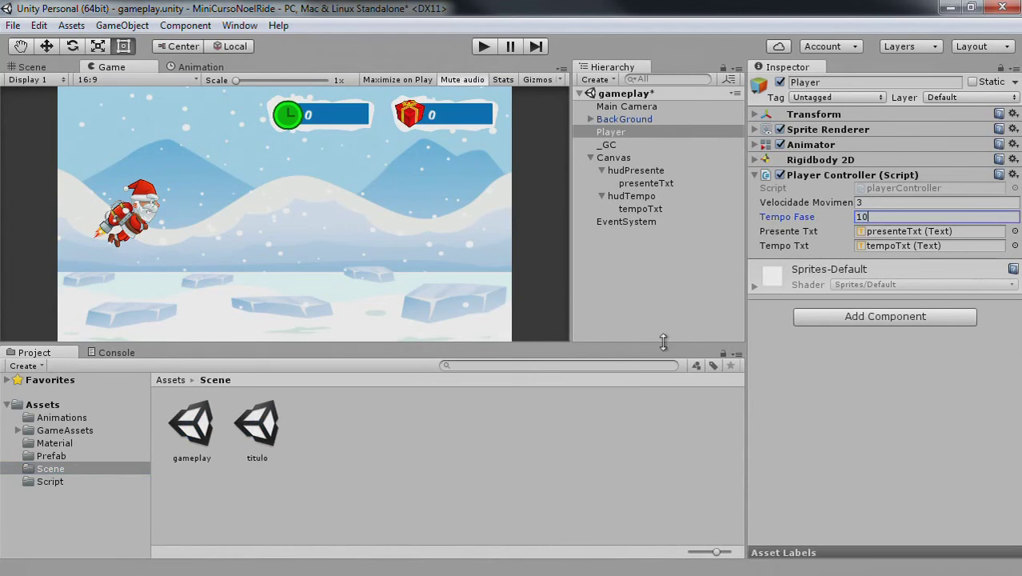
left_click(483, 48)
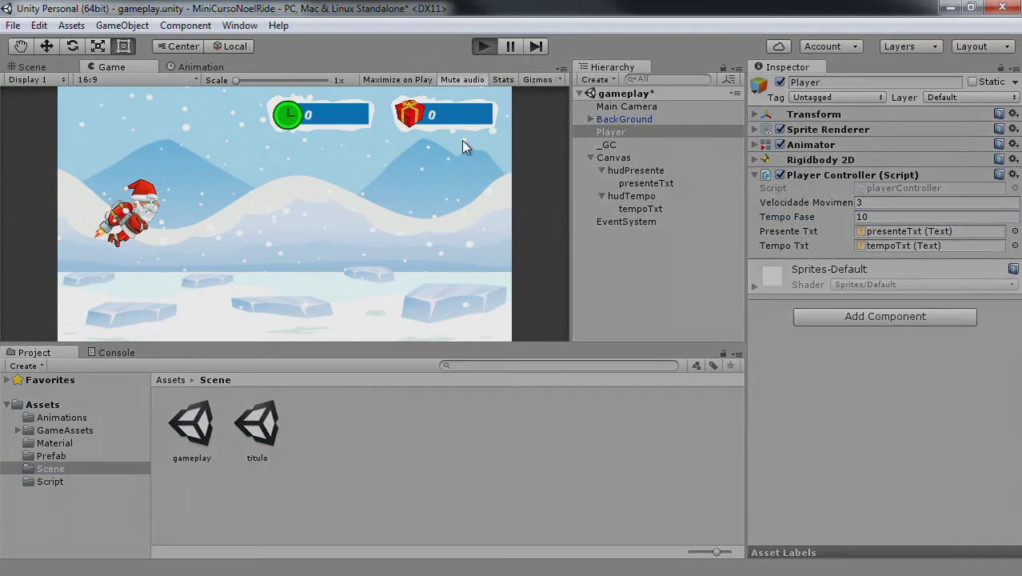
left_click(483, 48)
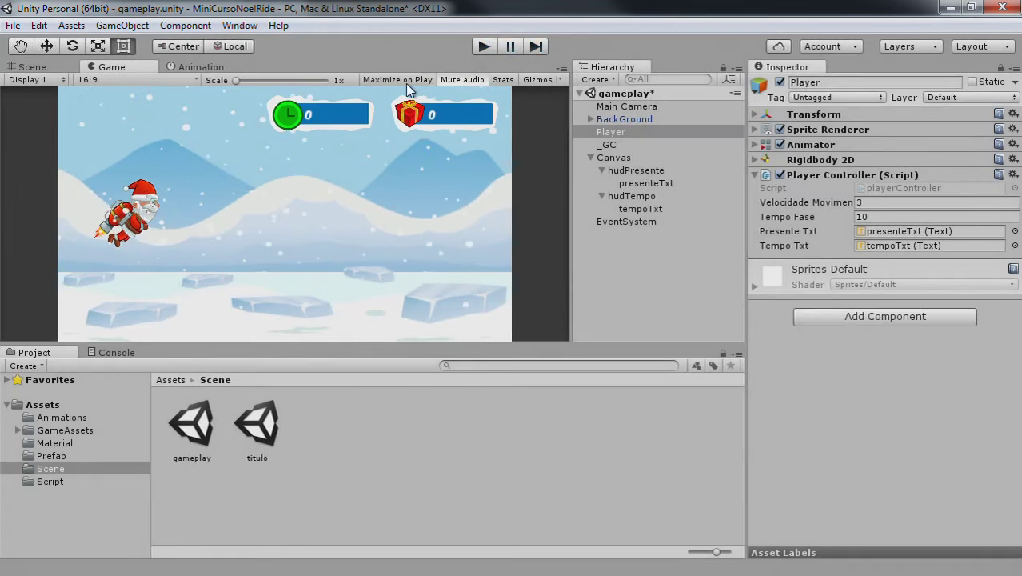
left_click(484, 48)
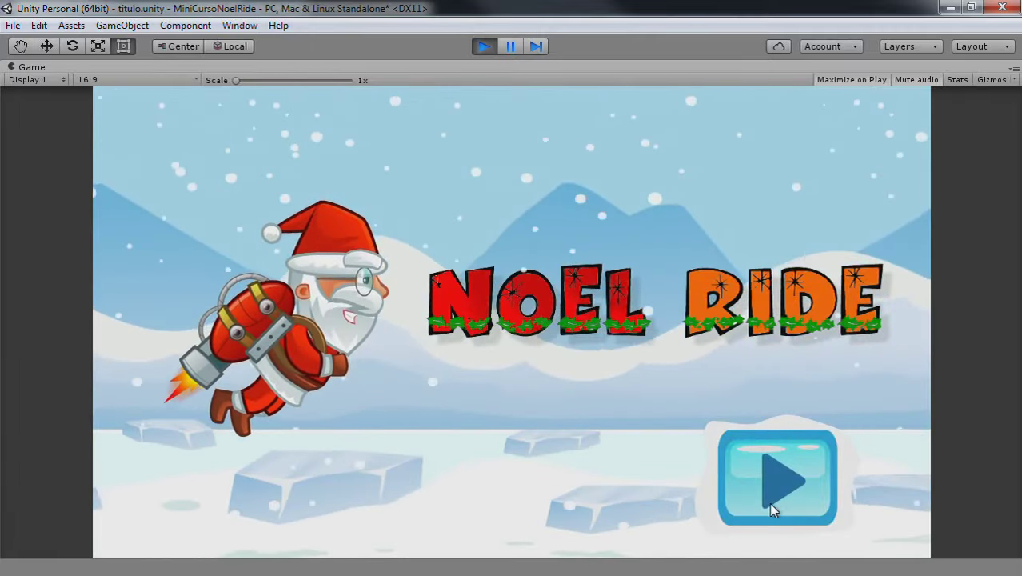
left_click(771, 505)
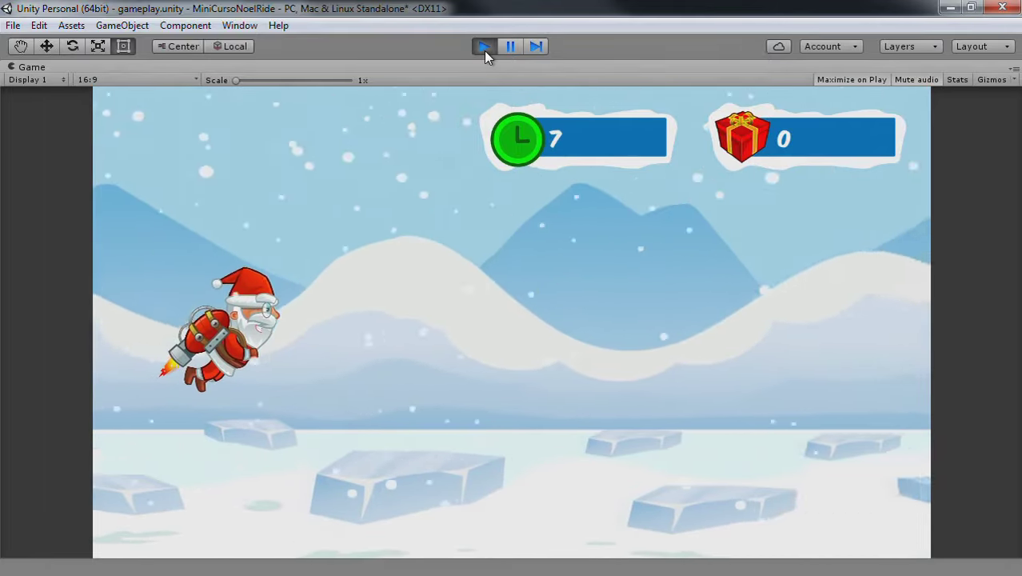
left_click(484, 48)
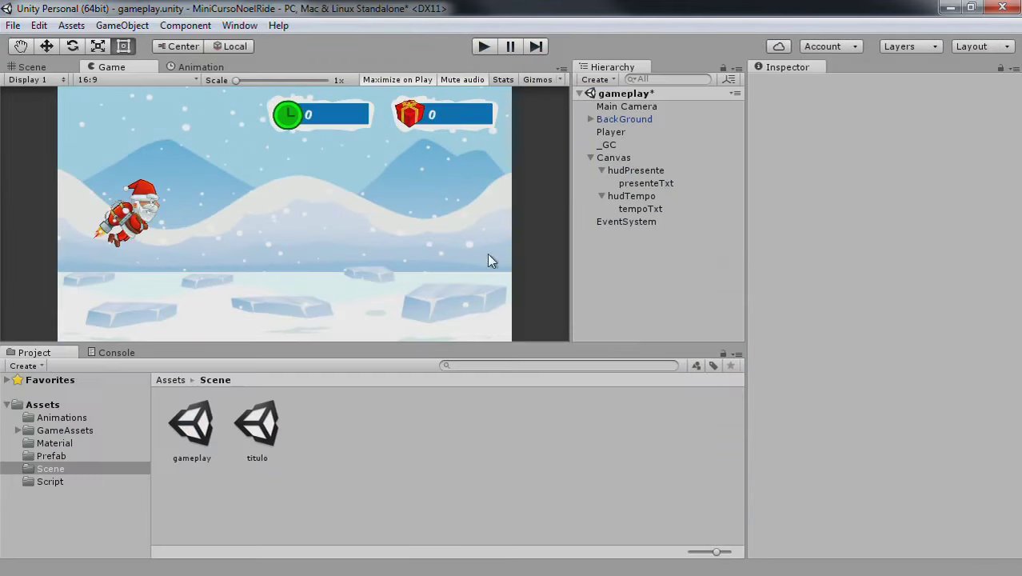
left_click(628, 132)
- Keep Tempo Fase at 60, save the gameplay scene, and switch back to the Scene view
left_click(875, 217)
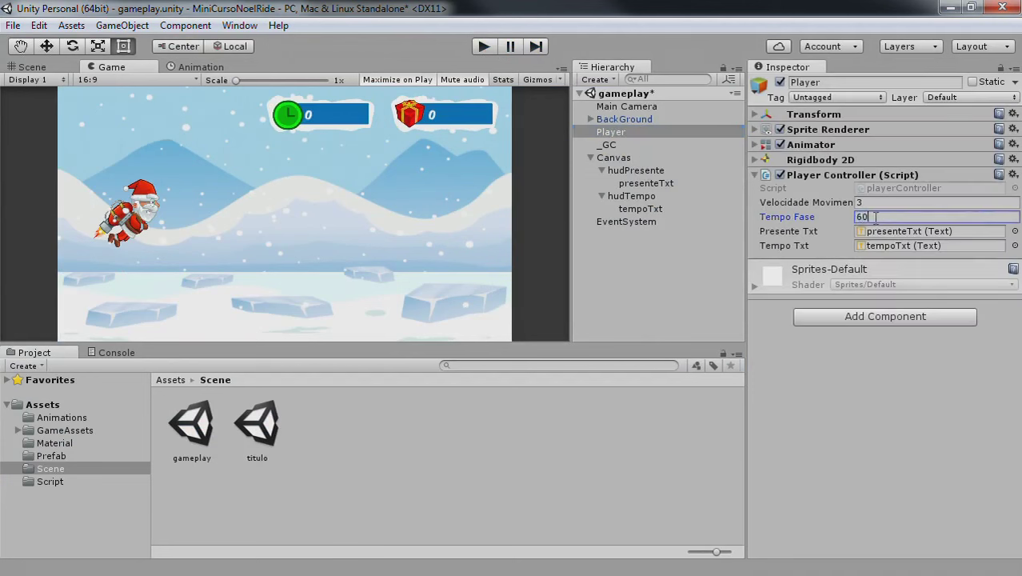
key("ctrl+s")
left_click(50, 68)
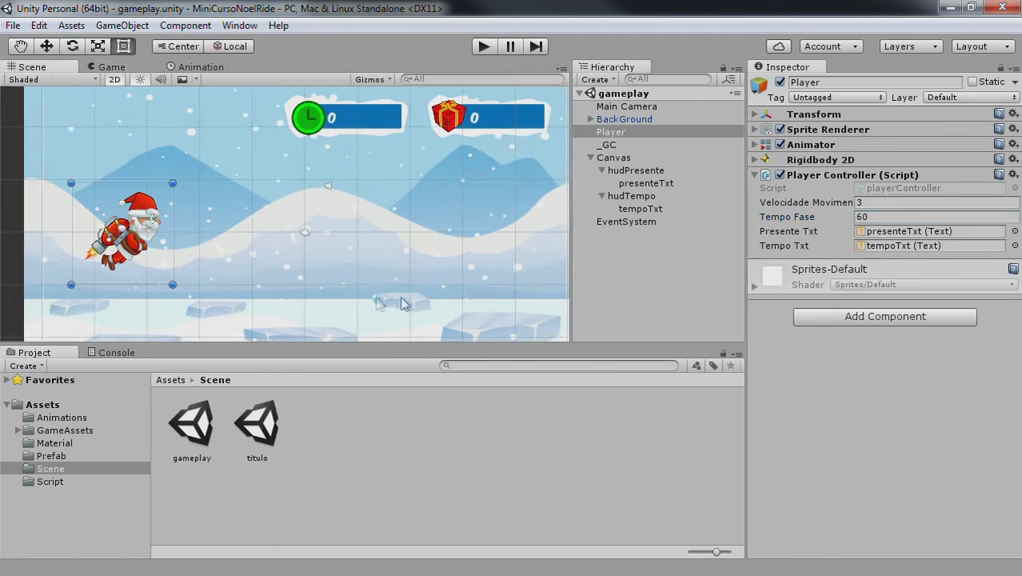
left_click(588, 265)
scroll(464, 267, "down", 5)
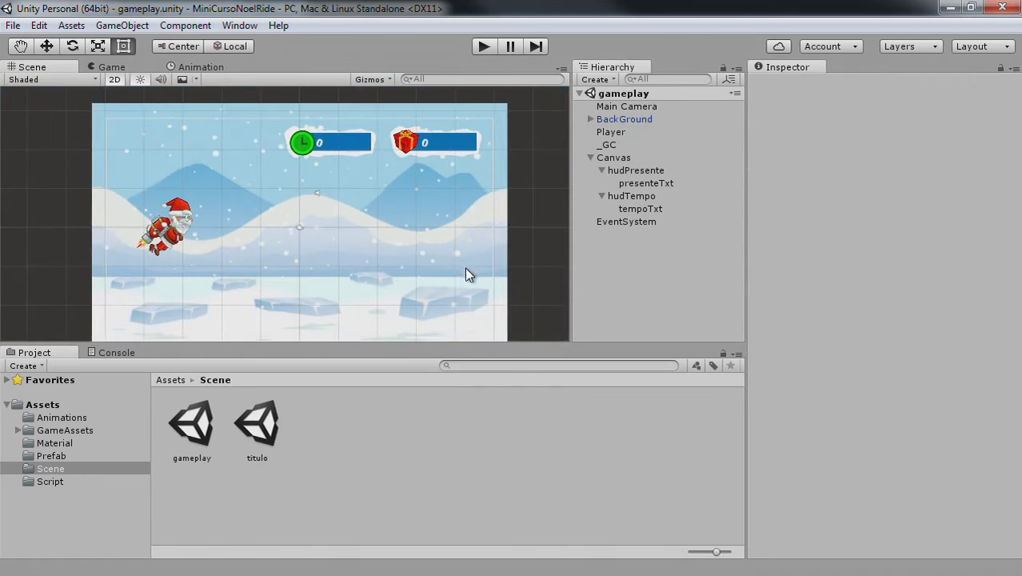
scroll(444, 272, "down", 5)
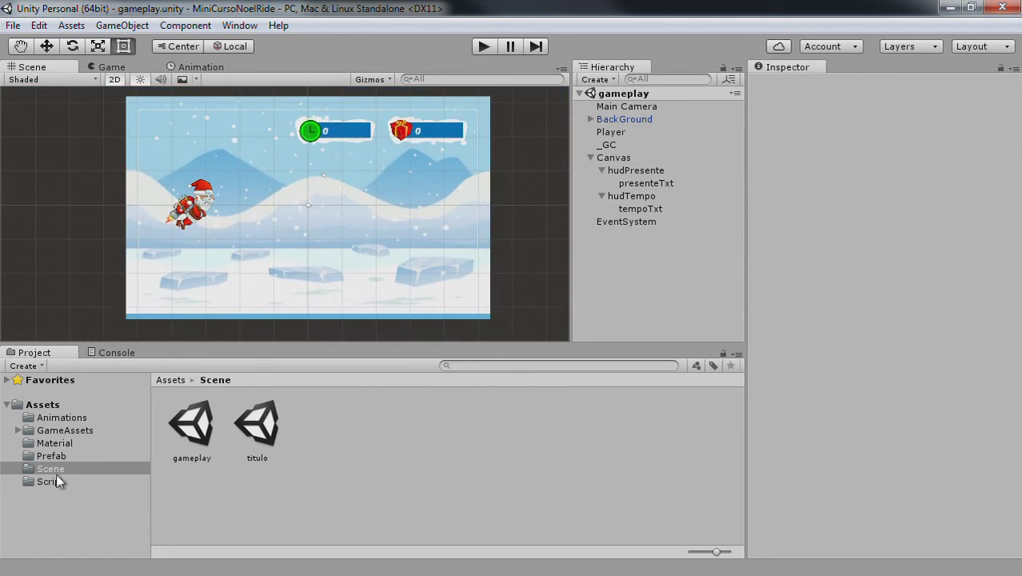
- Drag the striped presente (3) sprite from GameAssets > Sprites > objetos into the scene beside Santa
left_click(18, 430)
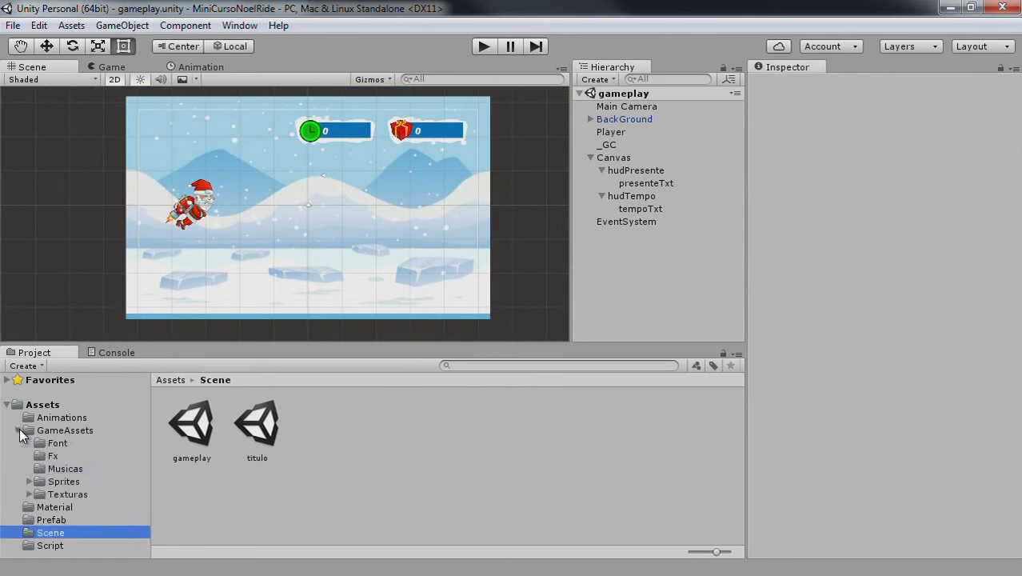
left_click(24, 476)
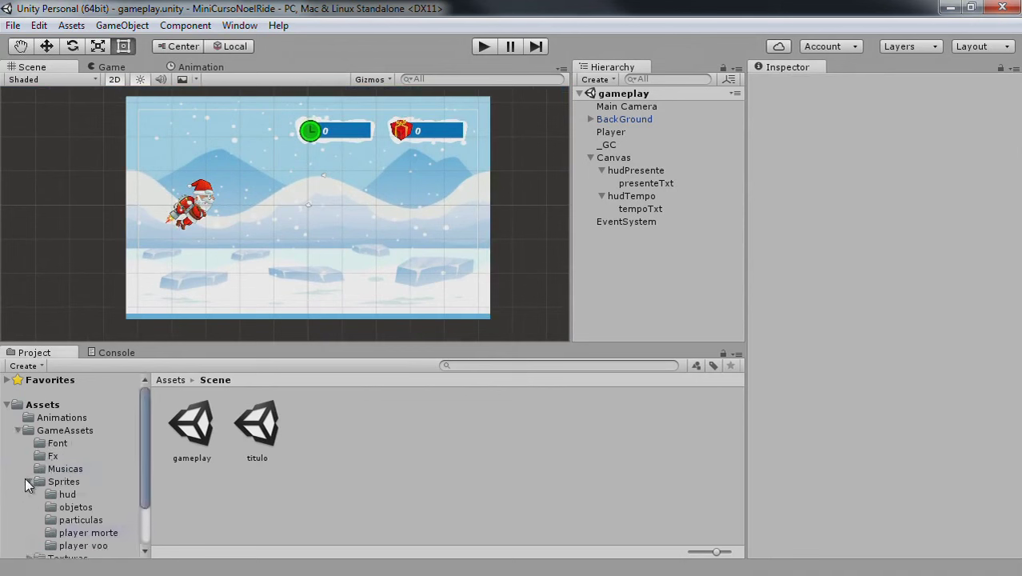
scroll(89, 480, "down", 3)
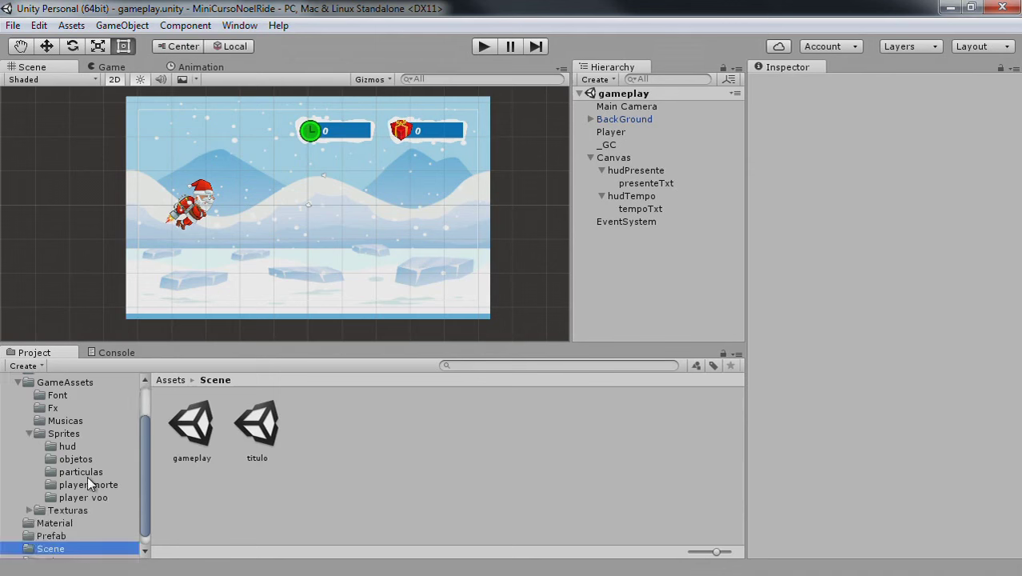
left_click(83, 470)
left_click(78, 461)
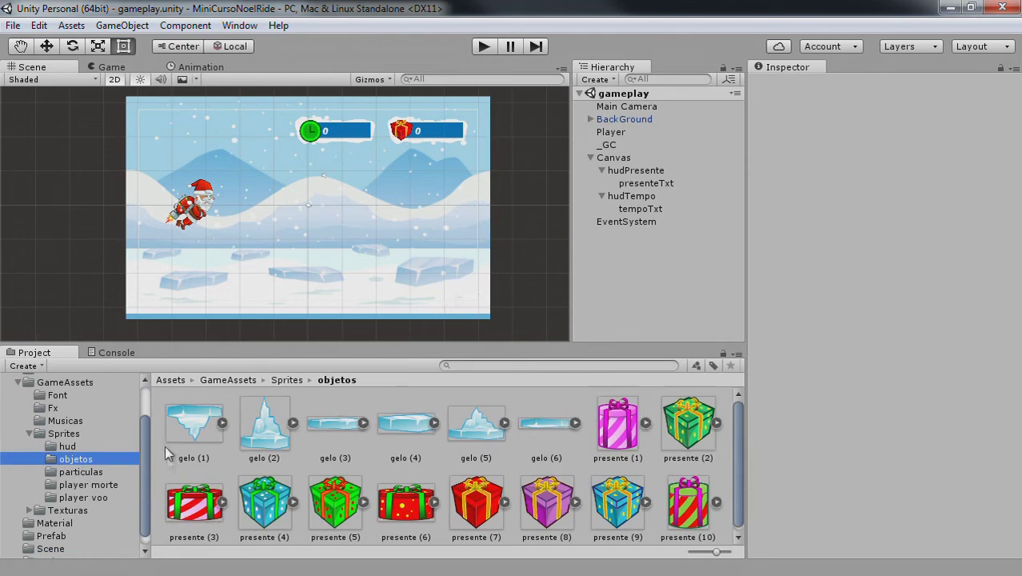
left_click_drag(194, 502, 381, 217)
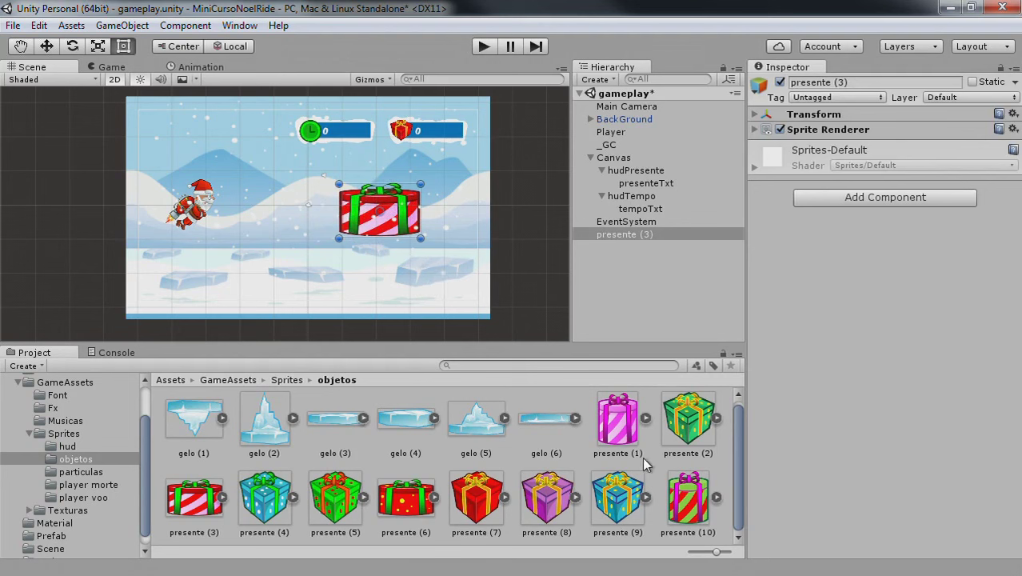
- Look over the presente gift sprites, then select the placed presente (3) in the Hierarchy
left_click(622, 421)
left_click(690, 494, "shift")
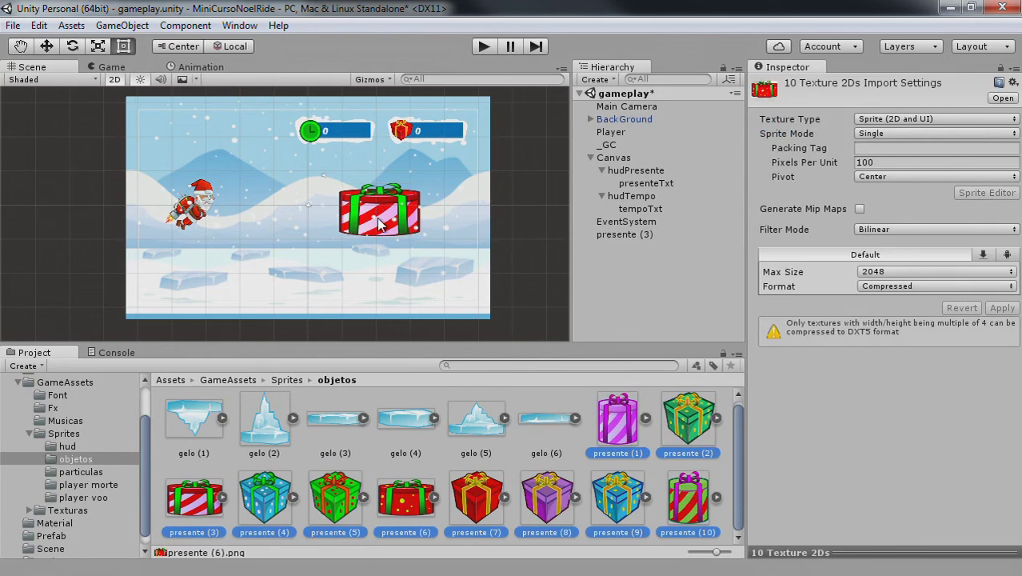
left_click(614, 157)
left_click(631, 234)
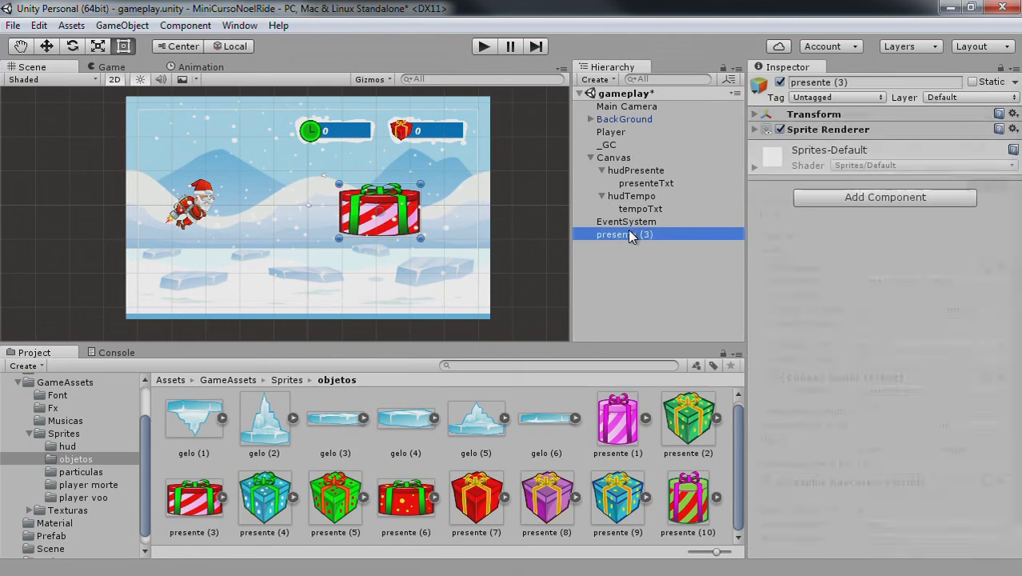
left_click(97, 46)
- Shrink the presente (3) gift to pickup size and check it in the Game view
left_click_drag(379, 210, 394, 259)
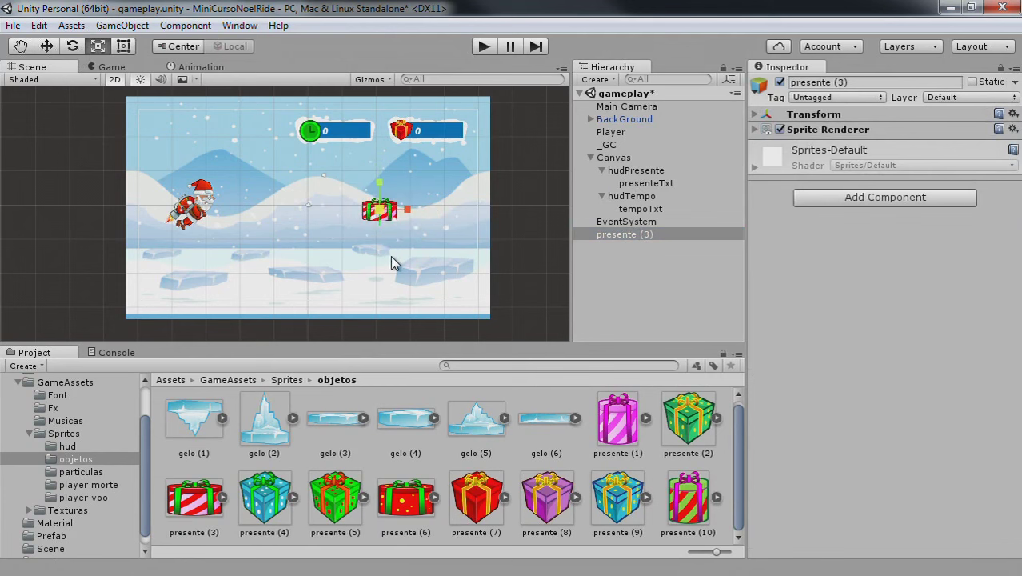
left_click(47, 45)
left_click(104, 67)
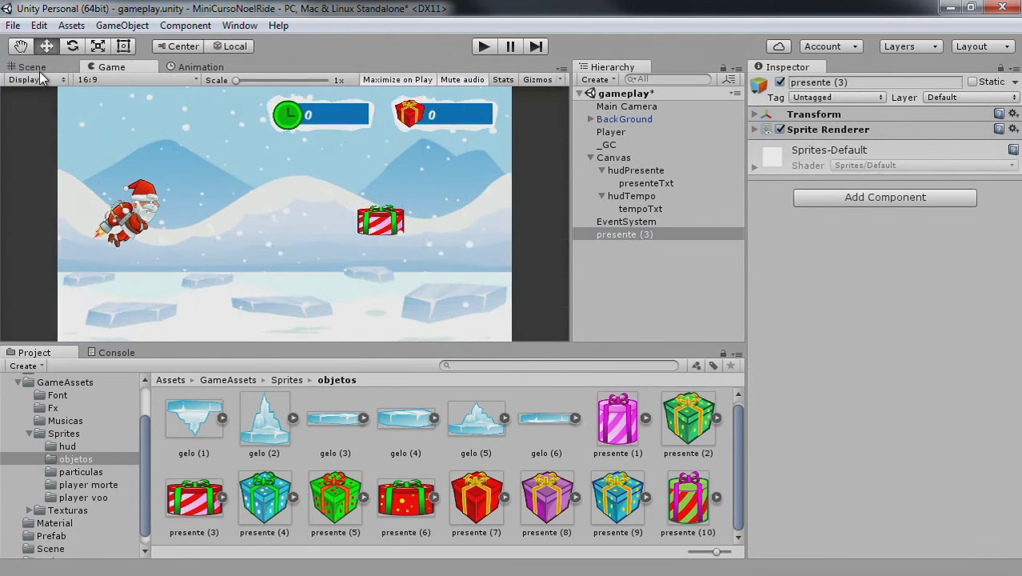
left_click(34, 68)
- Centre the Scene view on the gift, collapse Sprites, and open the Prefab folder
scroll(399, 244, "up", 4)
scroll(399, 241, "up", 2)
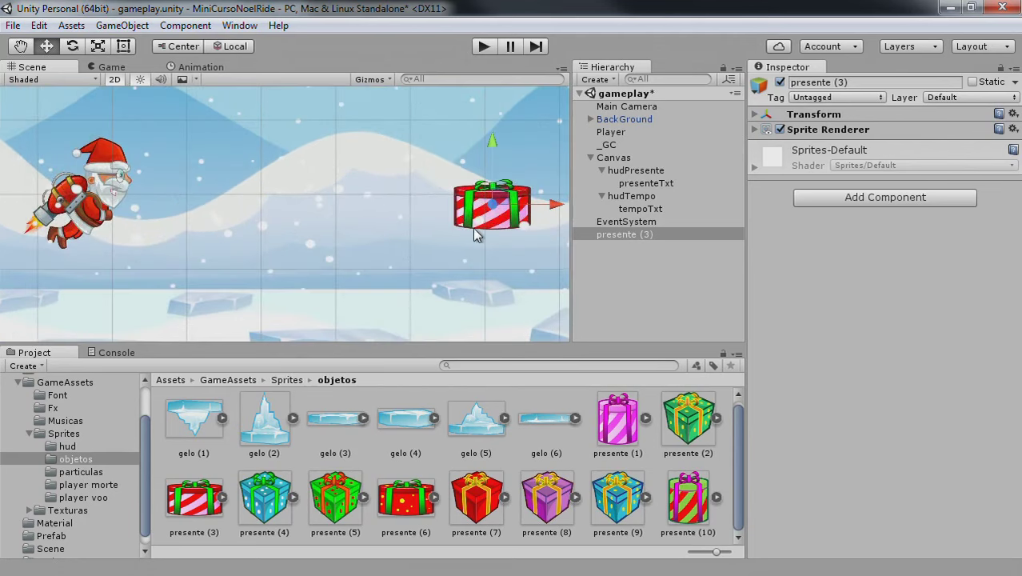
middle_click_drag(471, 233, 421, 268)
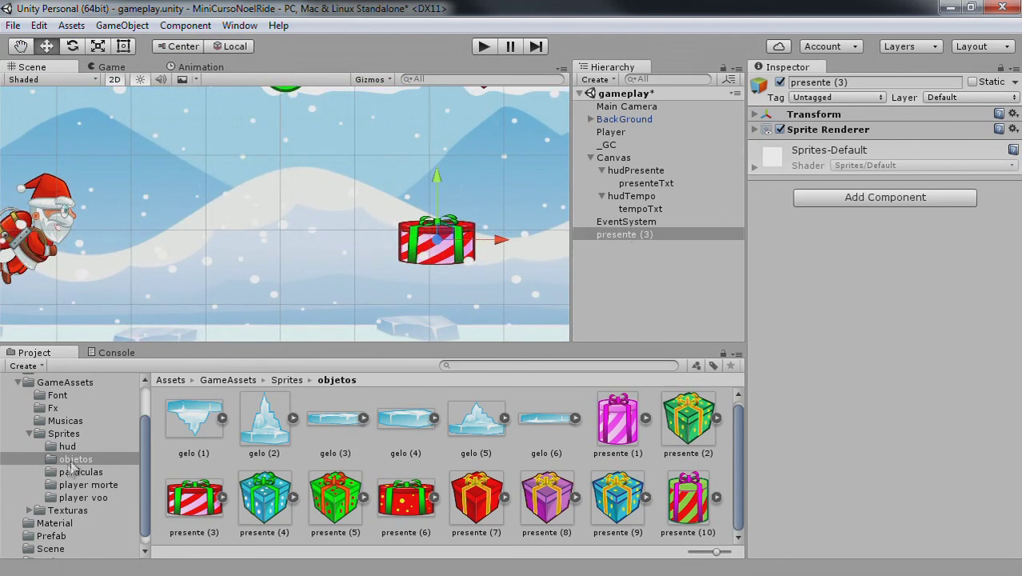
left_click(31, 432)
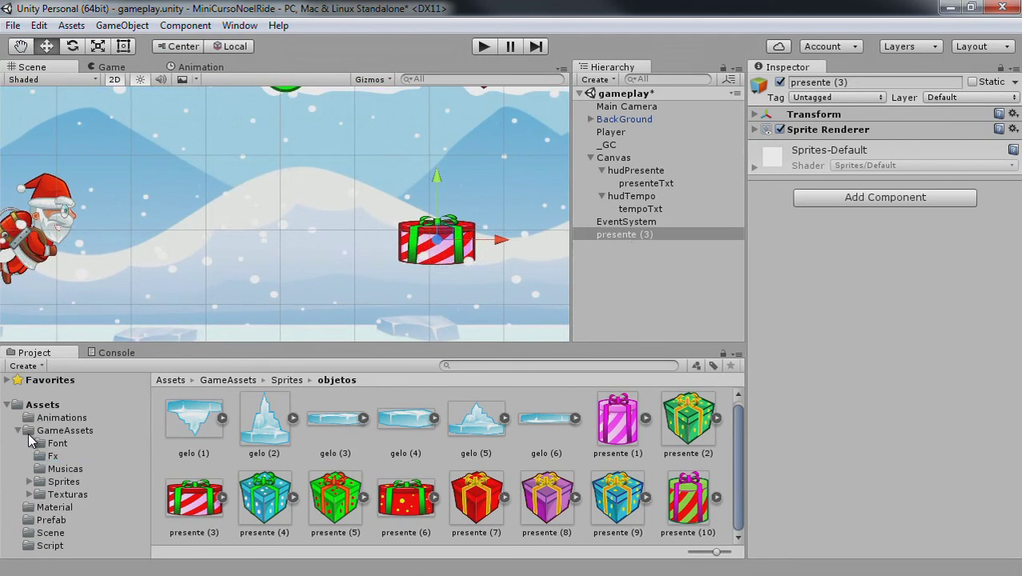
left_click(51, 520)
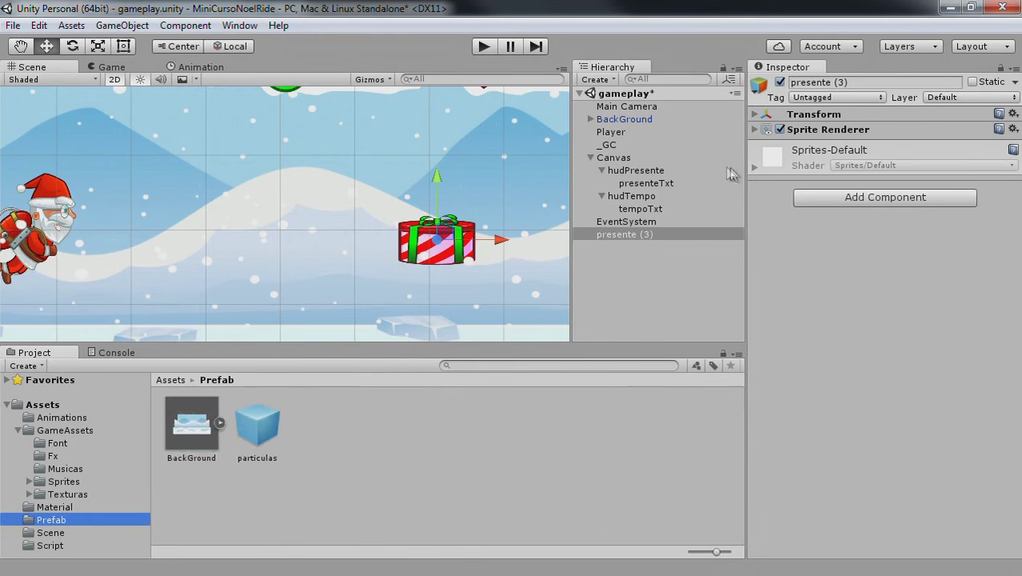
- Add a Box Collider 2D from Physics 2D to the presente (3) gift
left_click(822, 200)
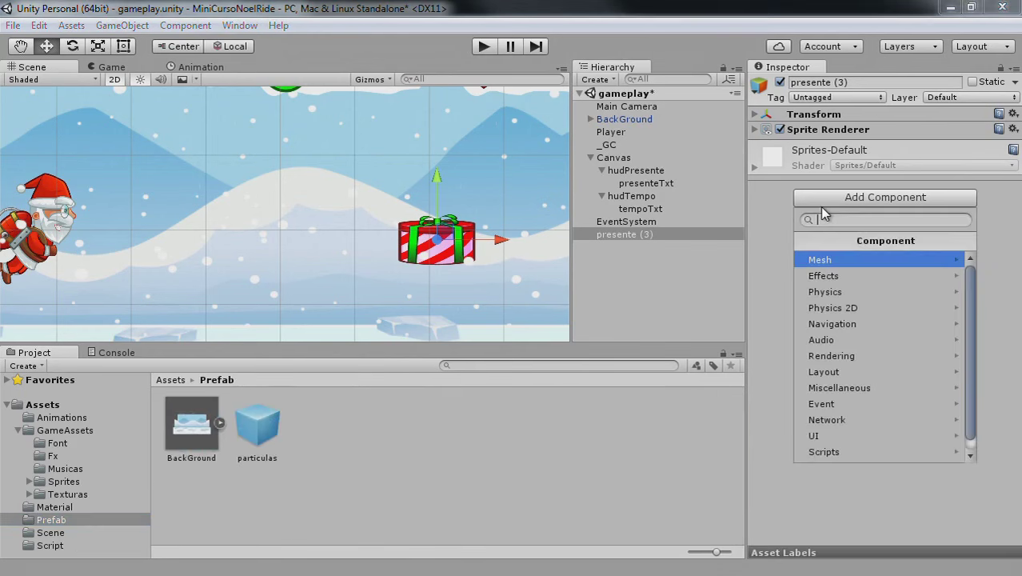
left_click(850, 315)
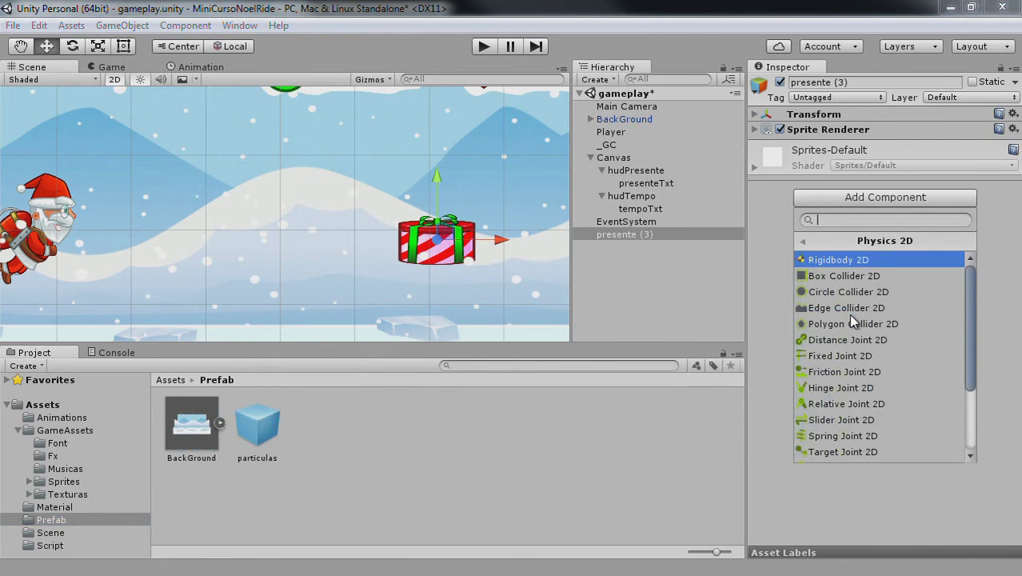
left_click(837, 274)
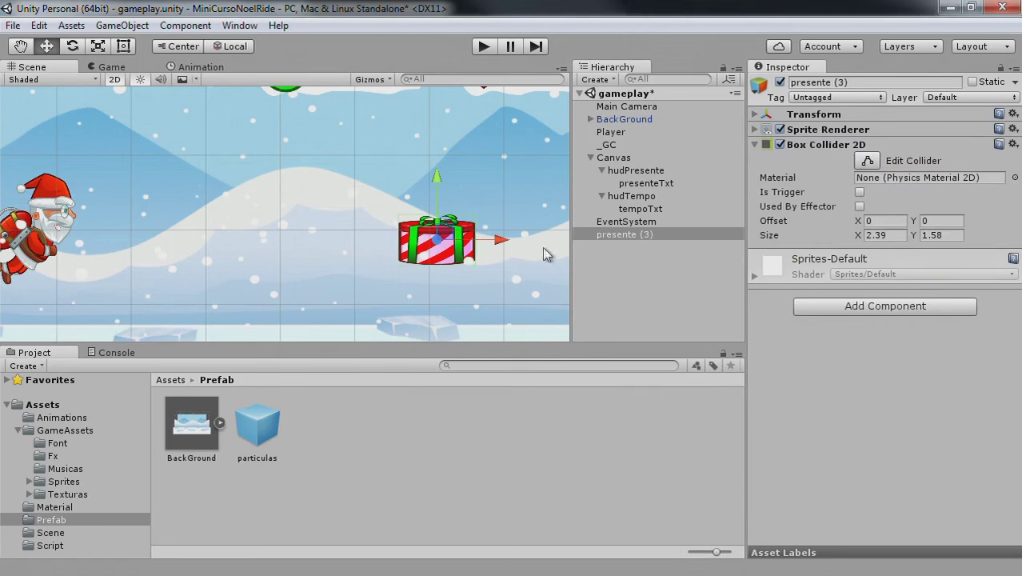
scroll(543, 247, "up", 3)
mouse_move(510, 254)
middle_mouse_down()
mouse_move(384, 254)
mouse_move(336, 239)
middle_mouse_up()
scroll(343, 232, "up", 4)
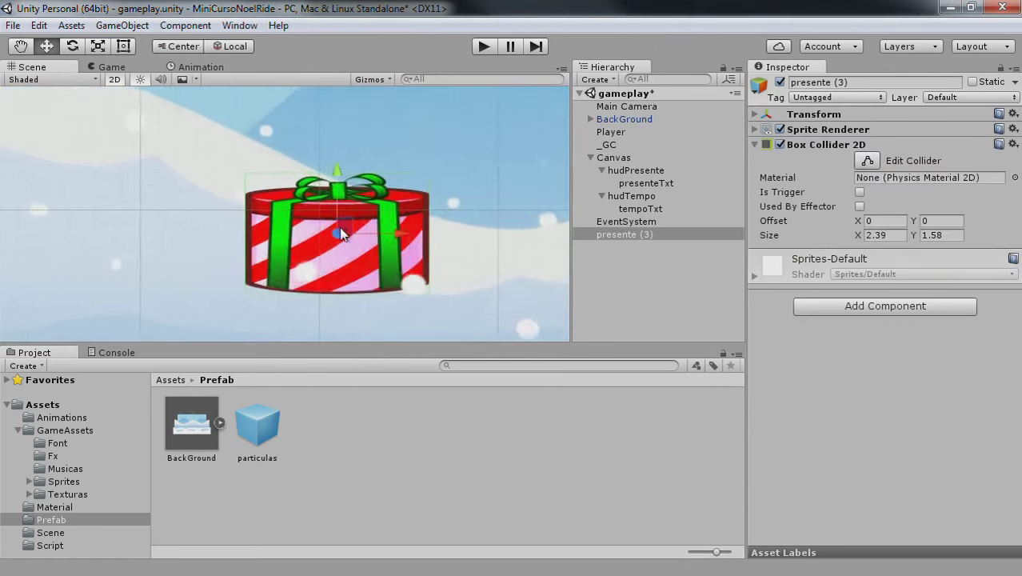
- Deactivate the BackGround object to hide the scenery
left_click(652, 119)
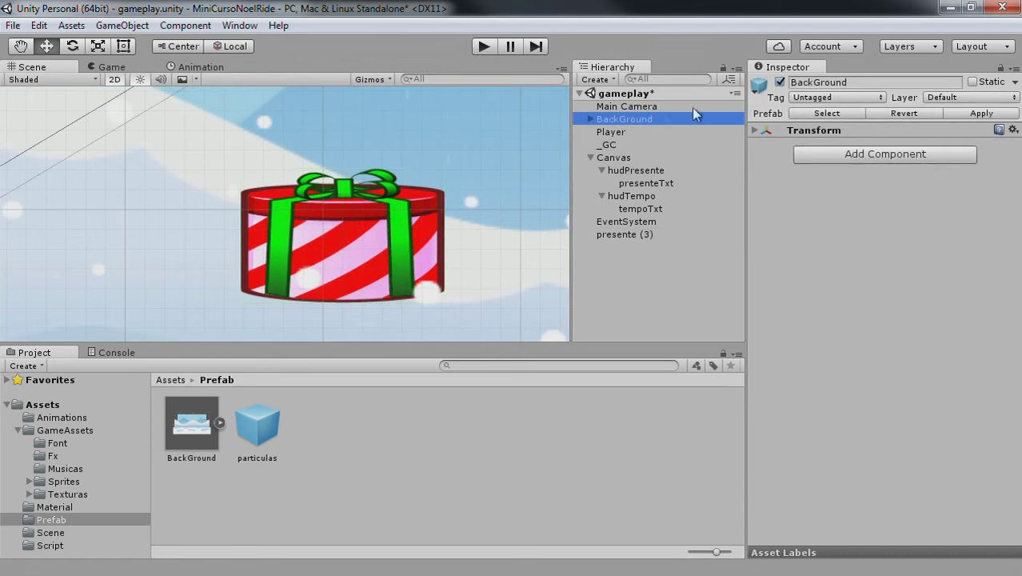
left_click(780, 82)
left_click(412, 241)
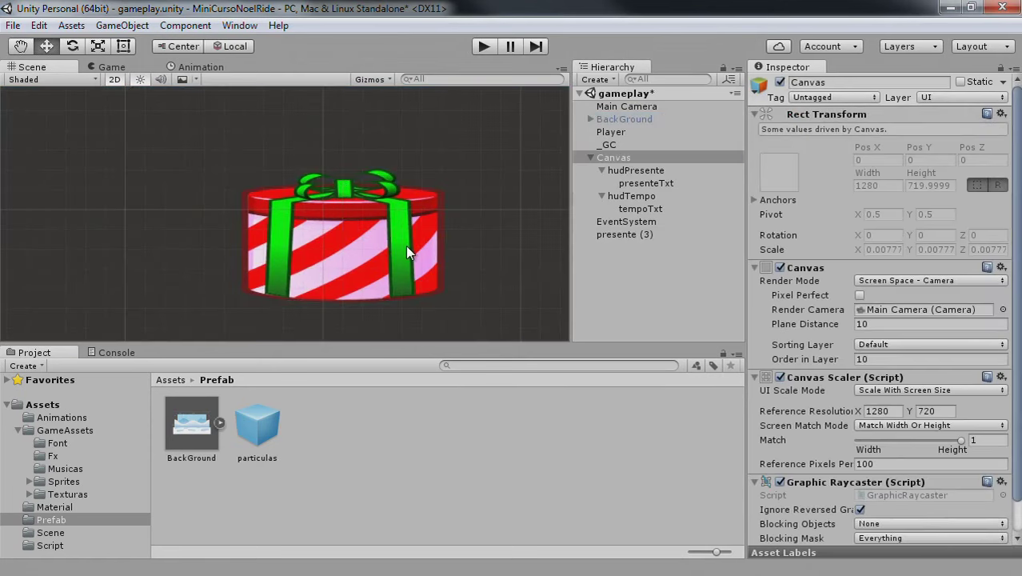
- Enable Is Trigger on the presente (3) gift's Box Collider 2D
left_click(621, 234)
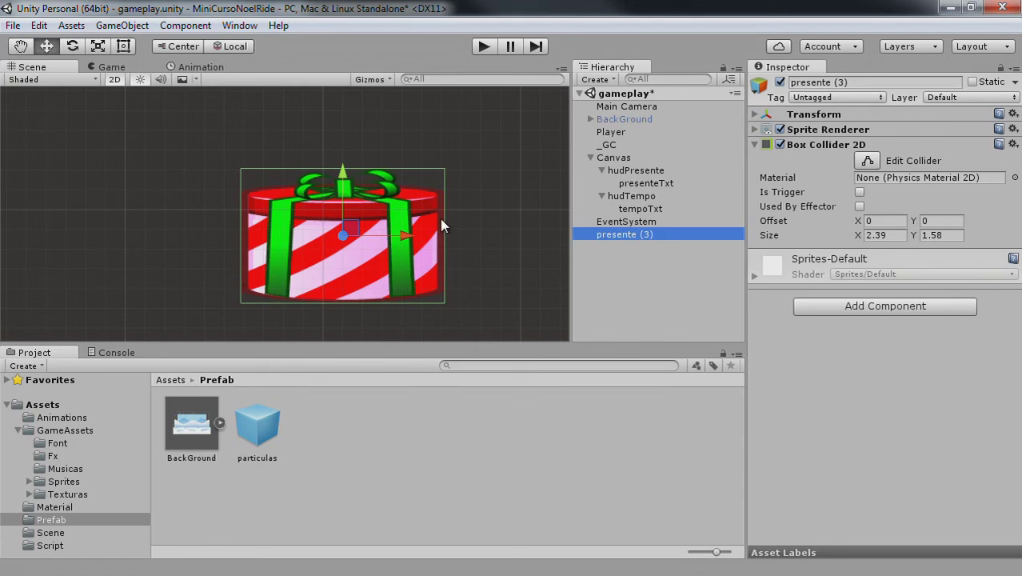
scroll(441, 220, "down", 2)
scroll(442, 218, "down", 2)
scroll(439, 212, "down", 2)
scroll(431, 202, "down", 1)
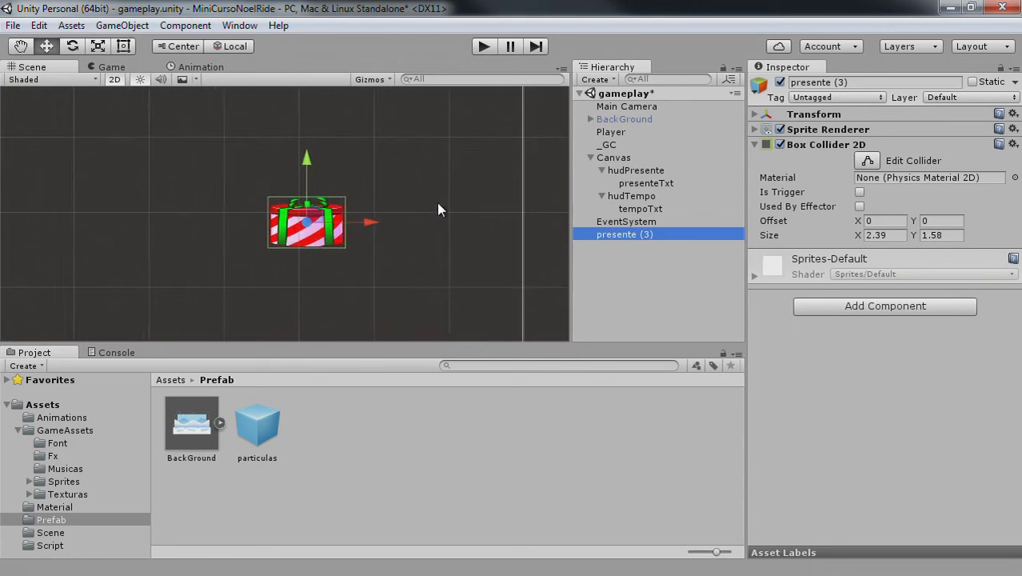
left_click(859, 194)
scroll(369, 193, "down", 2)
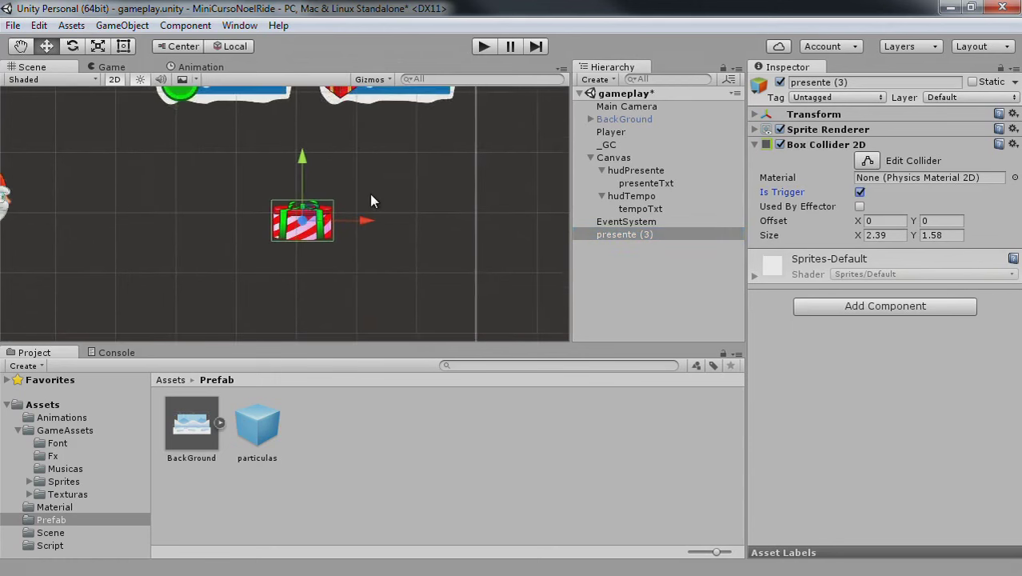
scroll(383, 221, "down", 2)
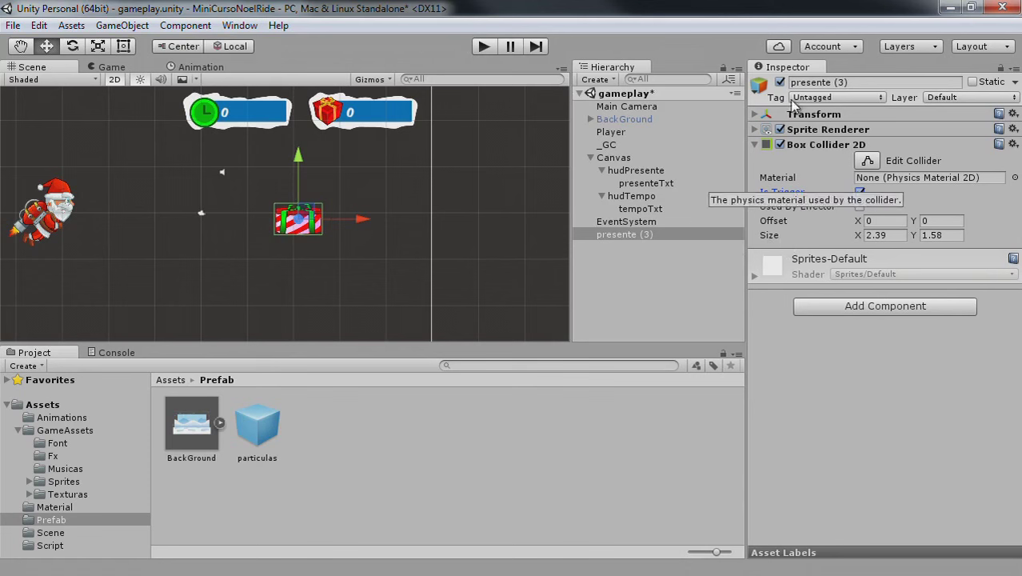
- Create a new tag named 'presente' in the Tags list
left_click(828, 97)
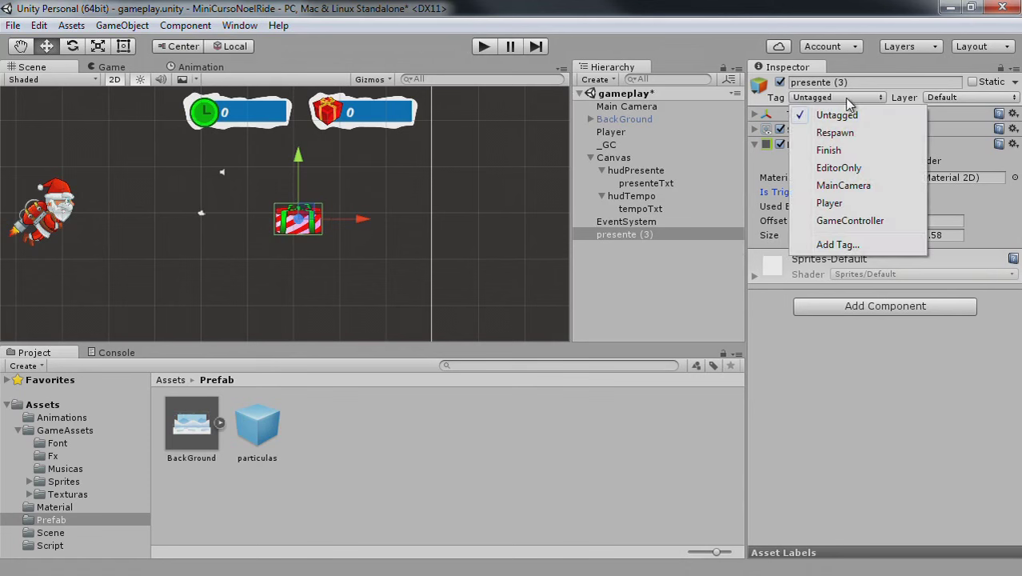
left_click(871, 246)
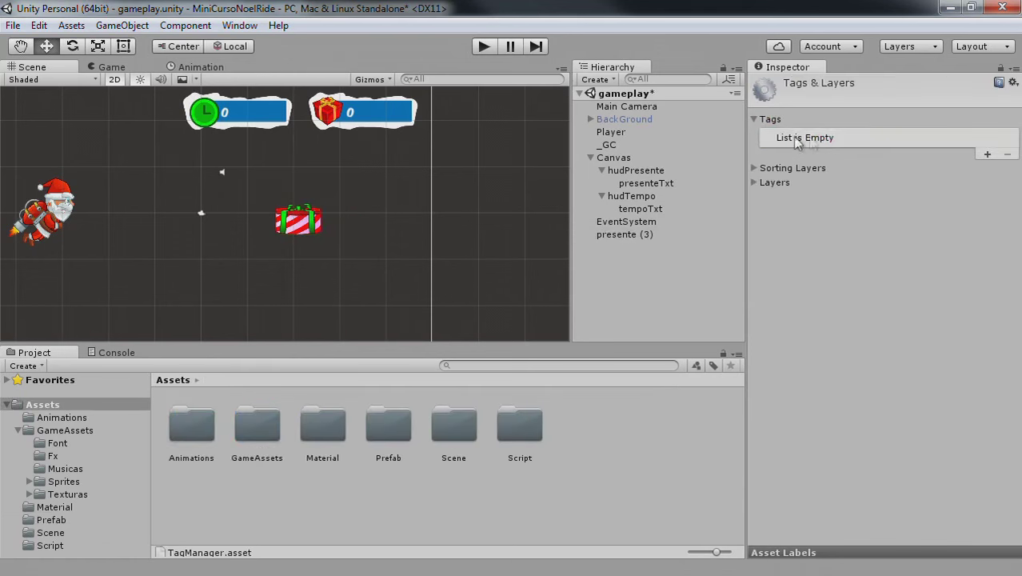
left_click(985, 153)
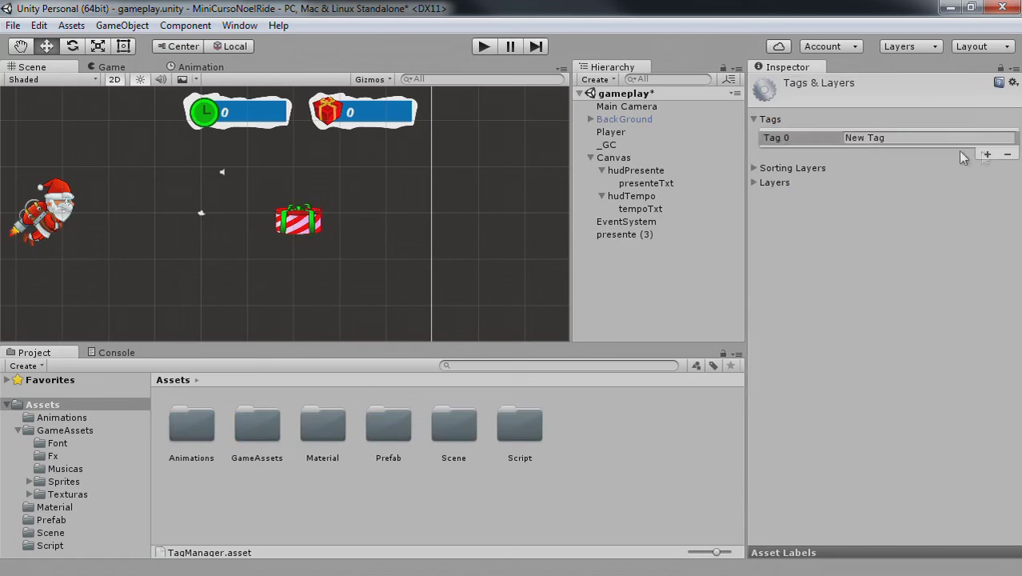
left_click(892, 138)
type("presente")
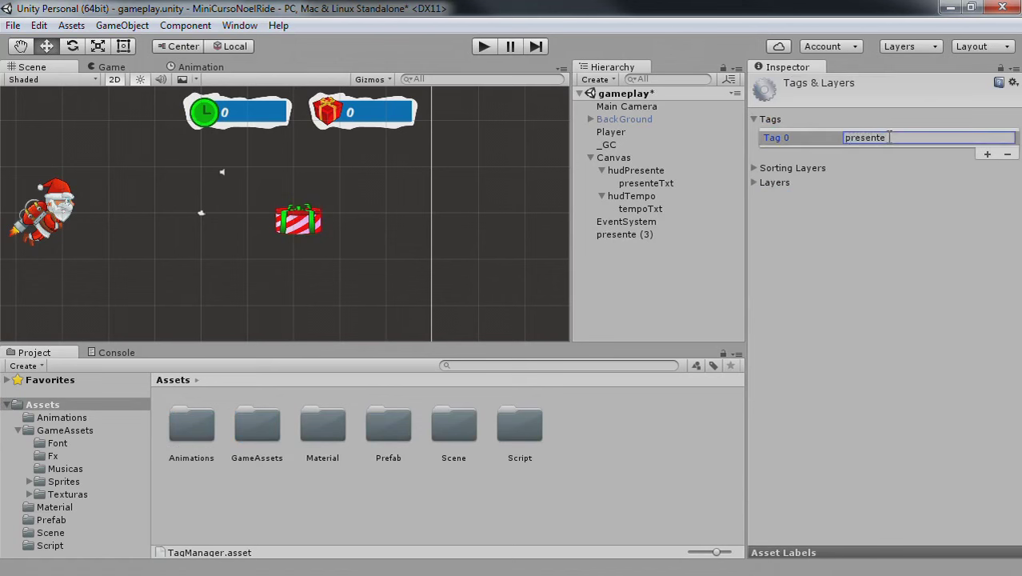
- Assign the presente tag to the presente (3) gift
left_click(623, 237)
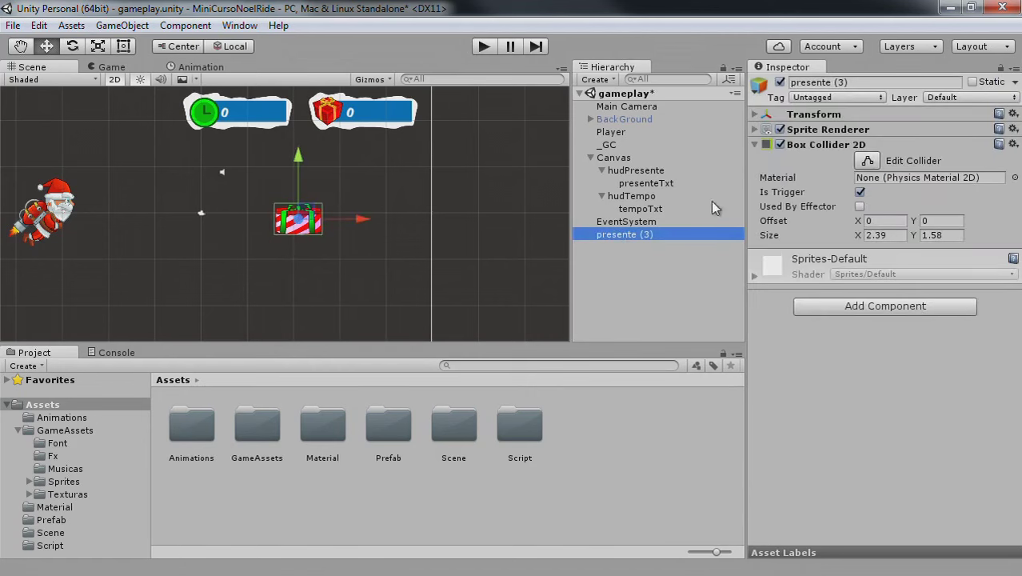
left_click(849, 99)
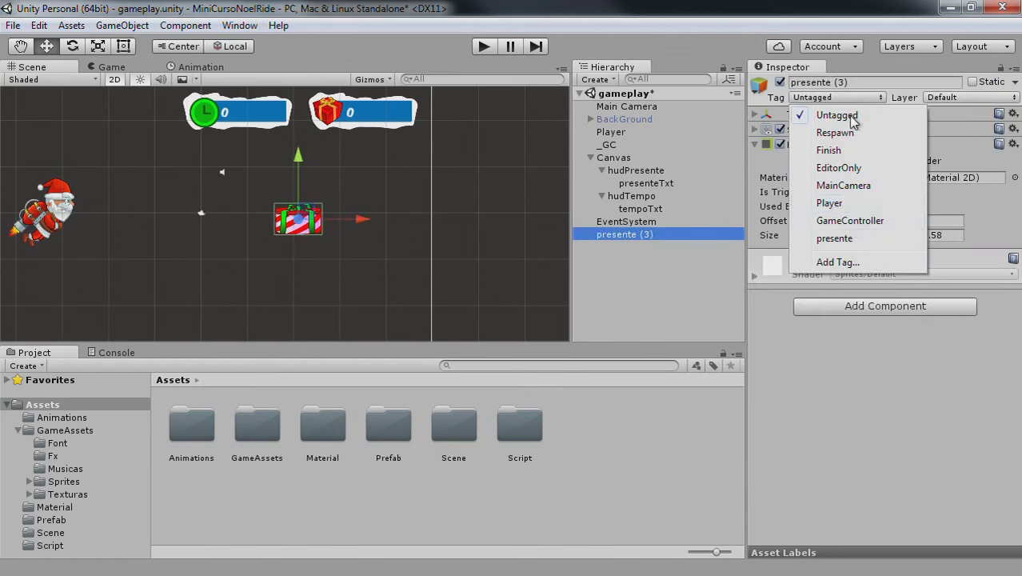
left_click(848, 238)
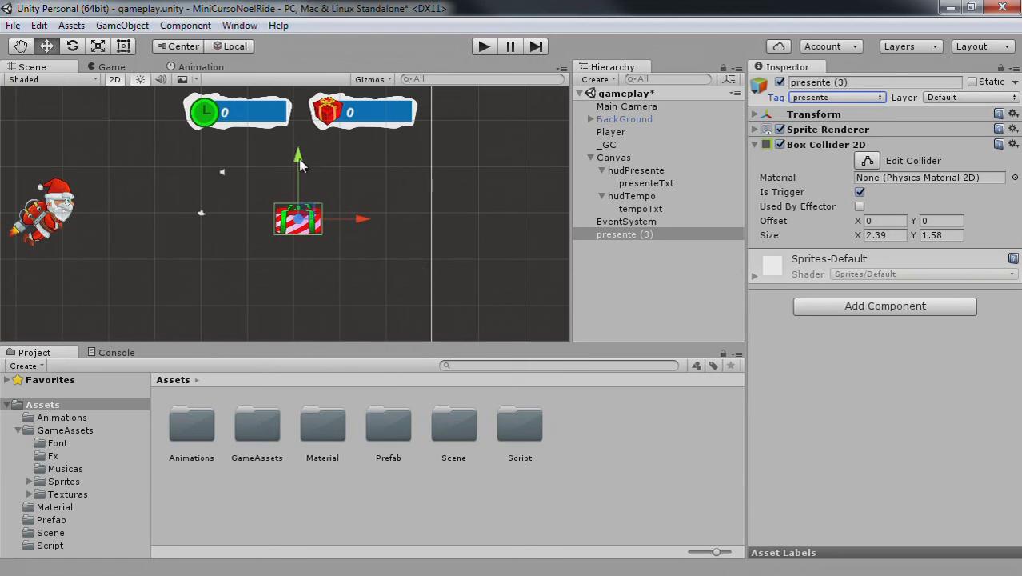
- Nudge the gift slightly lower in the scene and test-run the game
left_click_drag(299, 158, 298, 174)
left_click_drag(356, 234, 360, 234)
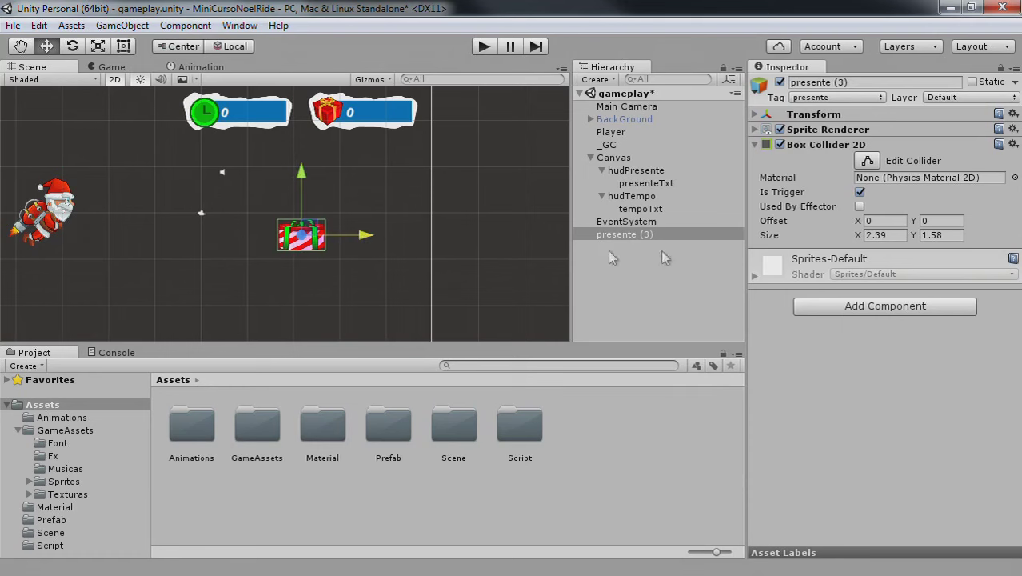
left_click(494, 50)
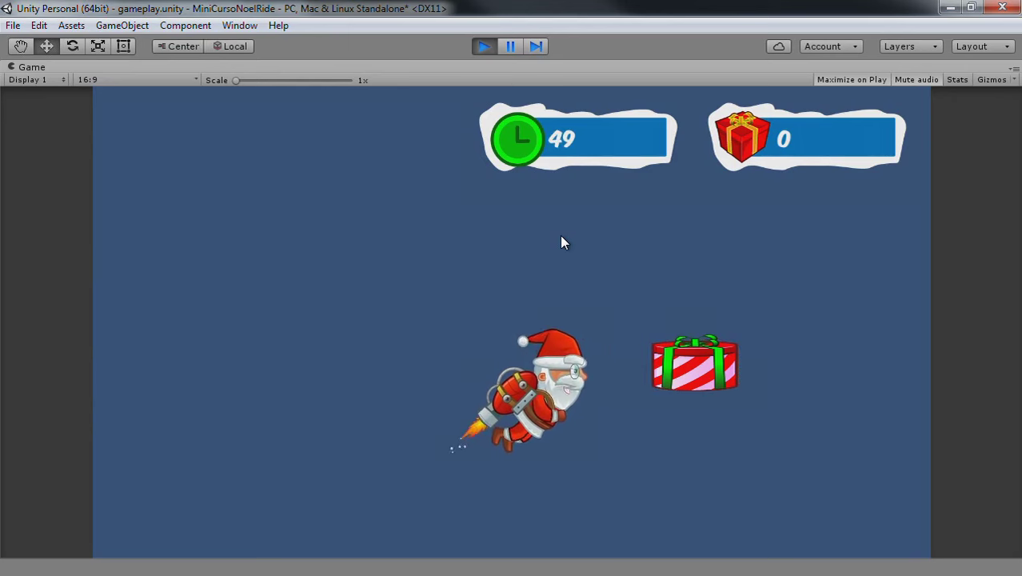
left_click(483, 48)
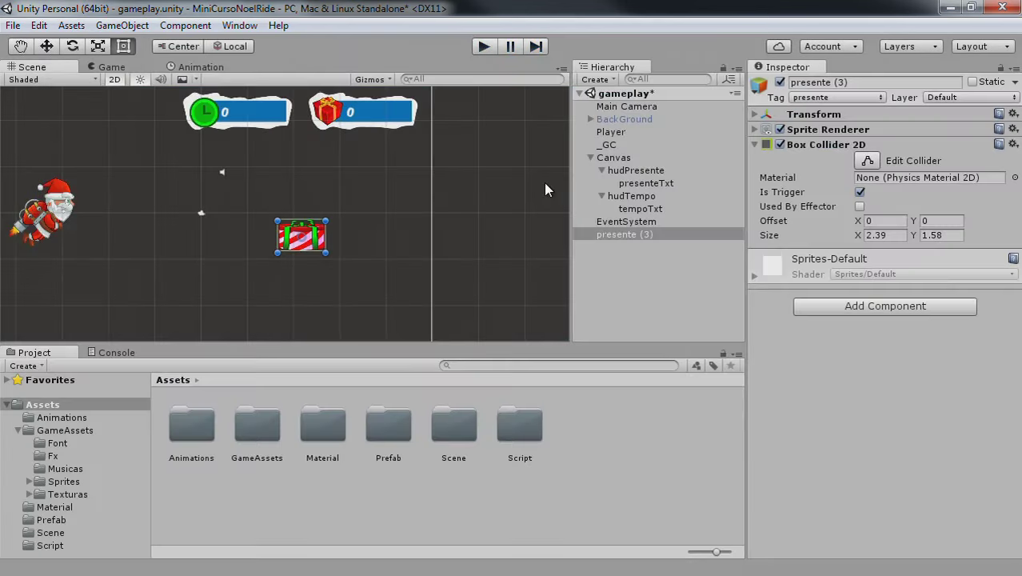
- Re-enable the BackGround object so the snowy scenery shows again
left_click(632, 119)
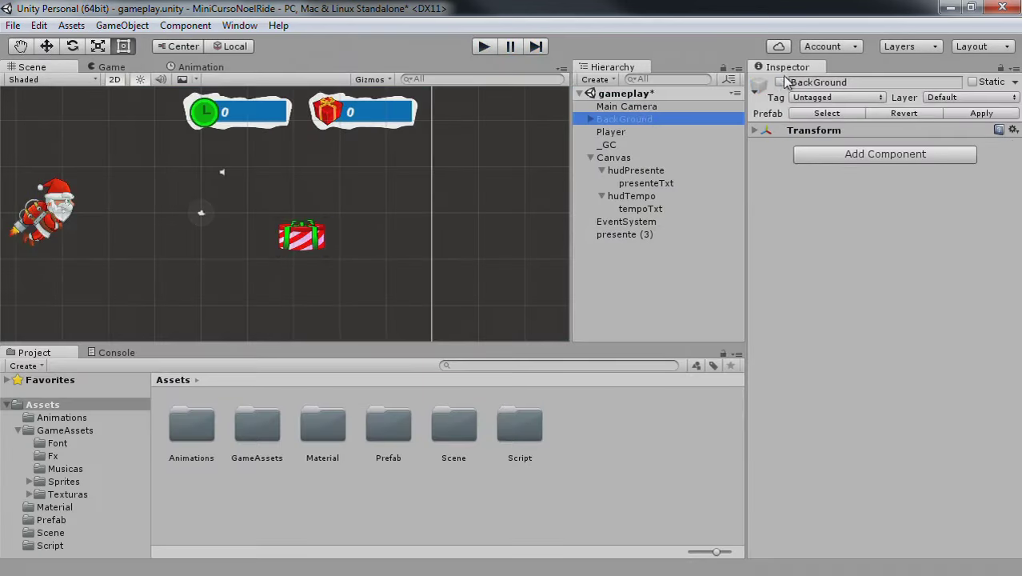
left_click(780, 83)
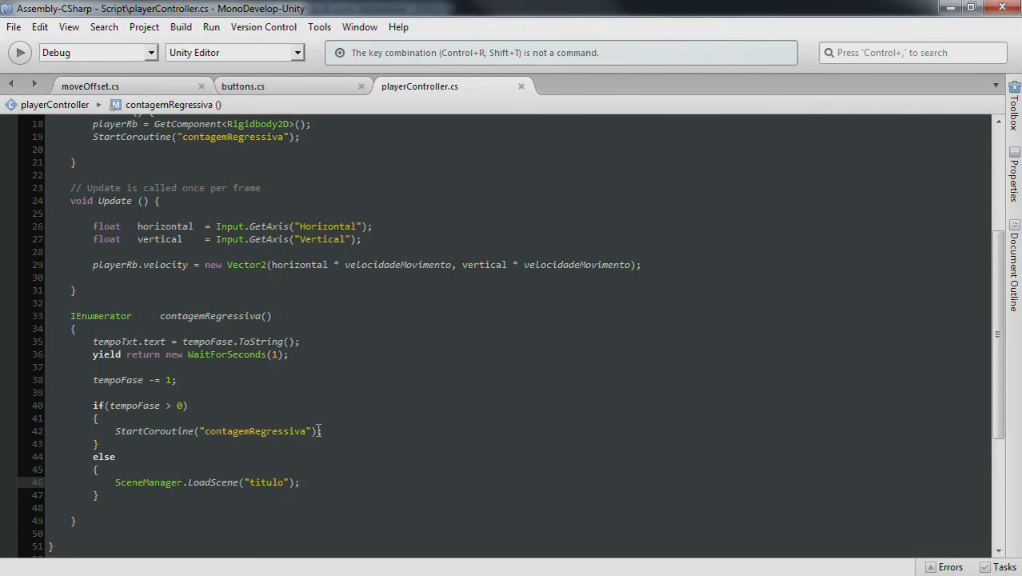
scroll(240, 360, "up", 3)
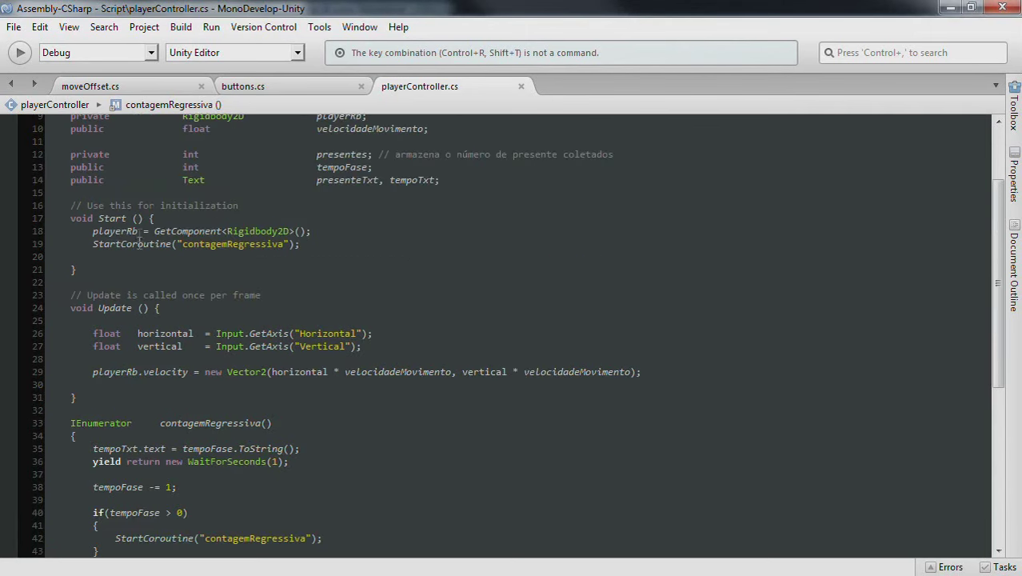
- Add blank lines below the contagemRegressiva coroutine for new code
scroll(140, 240, "up", 3)
scroll(220, 398, "down", 5)
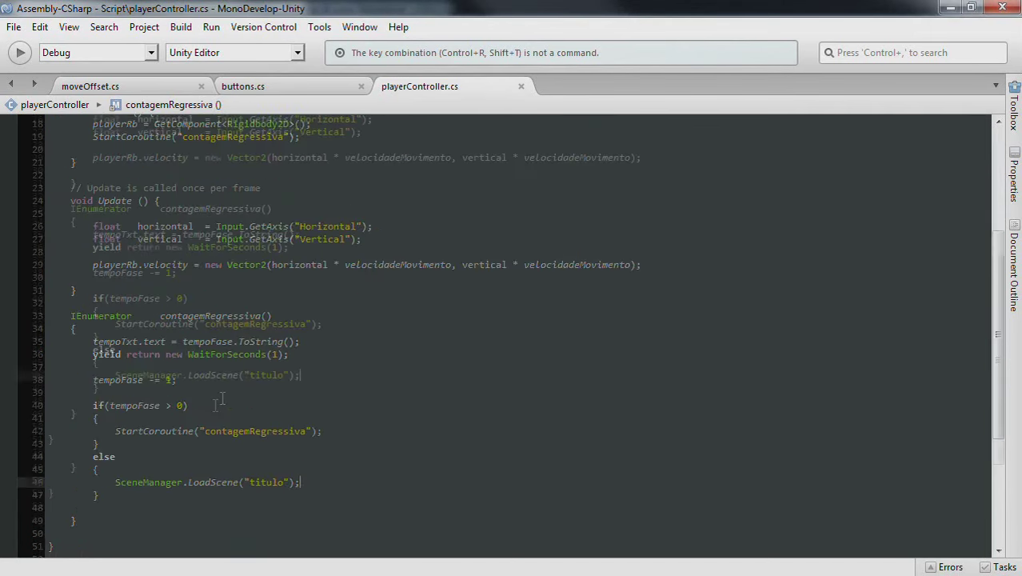
left_click(96, 427)
key("Return")
key("Return")
key("Up")
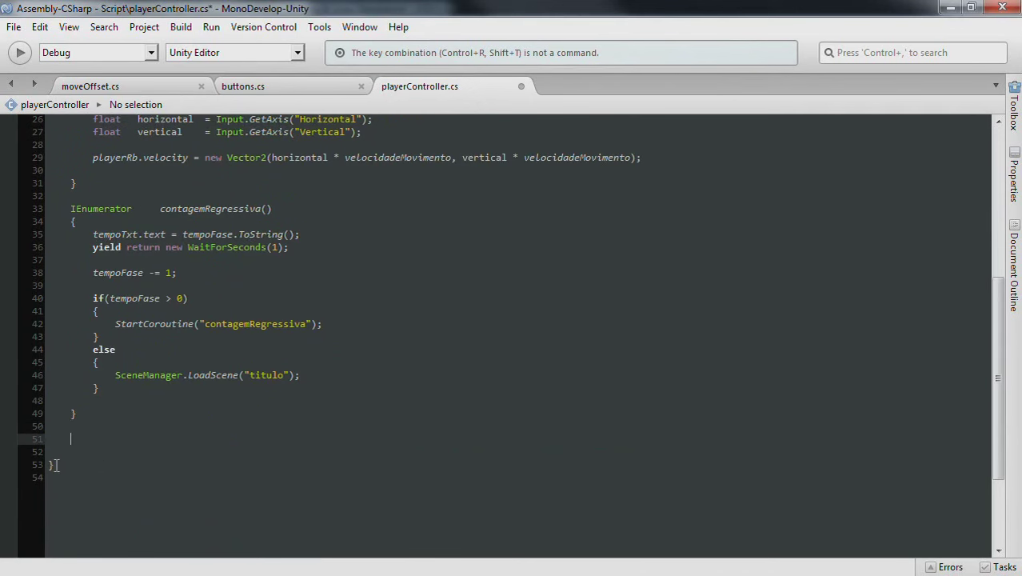
- Mark the coroutine's closing brace with the comment '// fim da função'
scroll(129, 462, "up", 5)
scroll(148, 345, "down", 5)
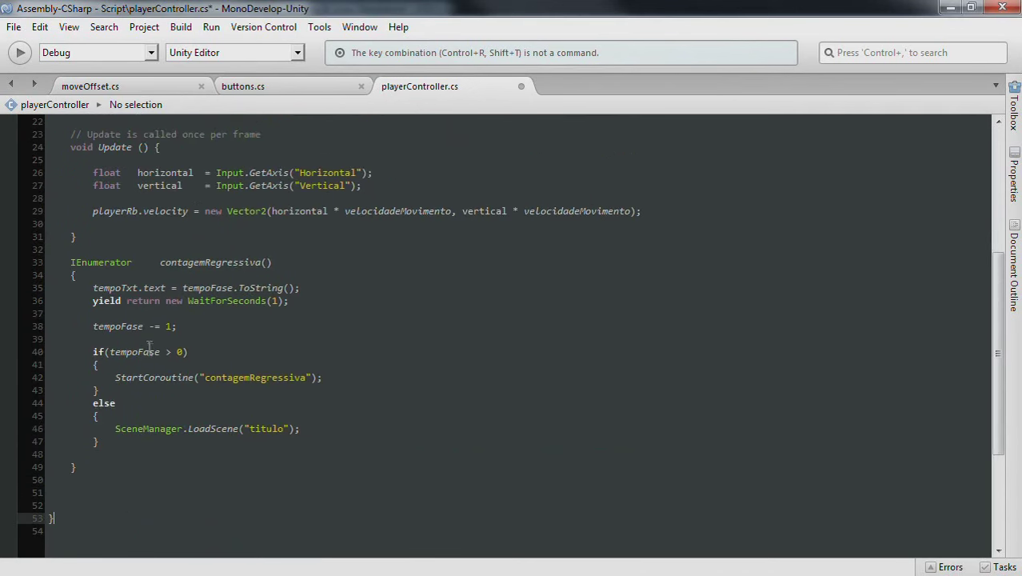
left_click(91, 276)
left_click(94, 466)
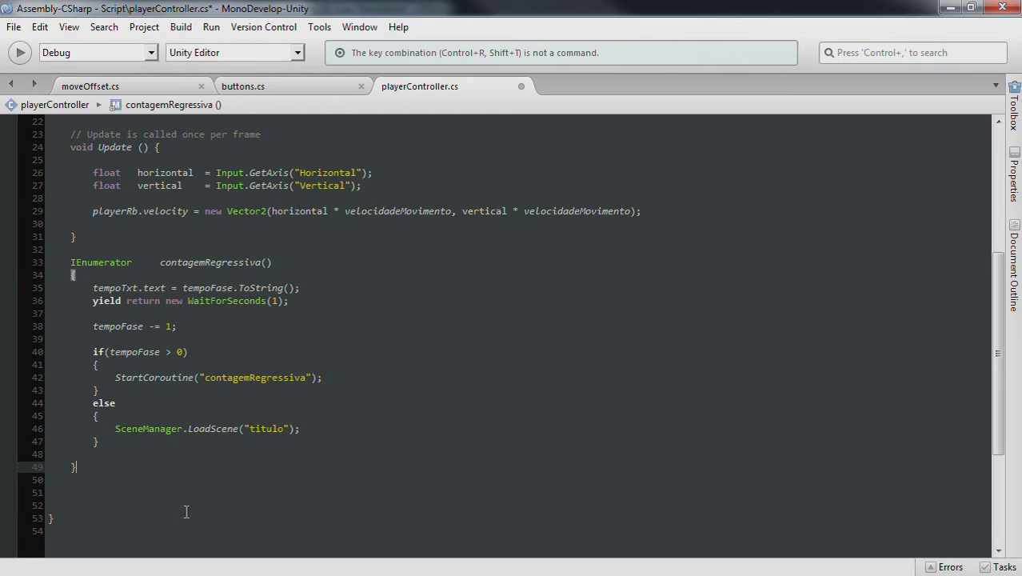
type("// fim da função")
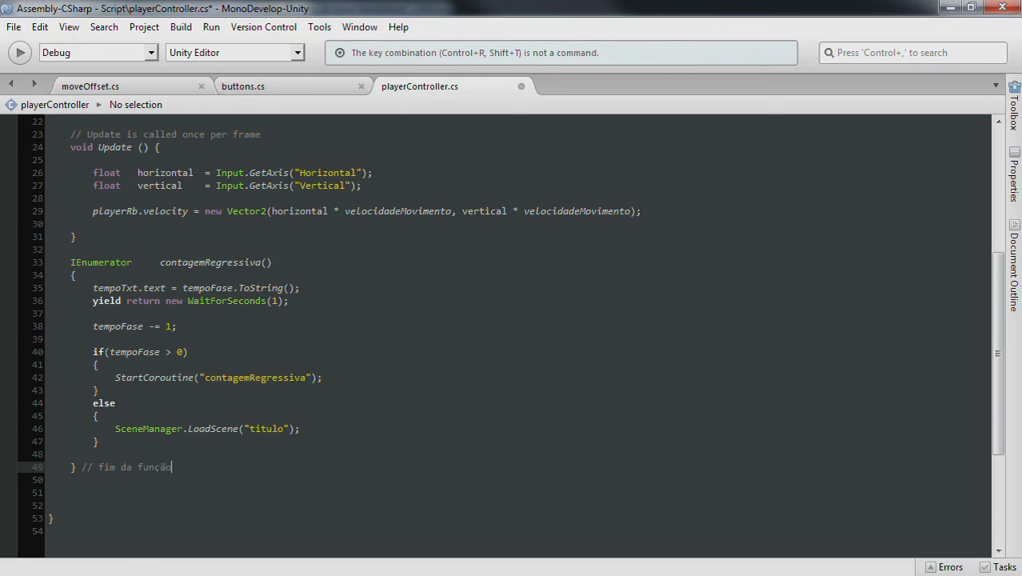
- Return the caret to the empty line below the coroutine
left_click(71, 491)
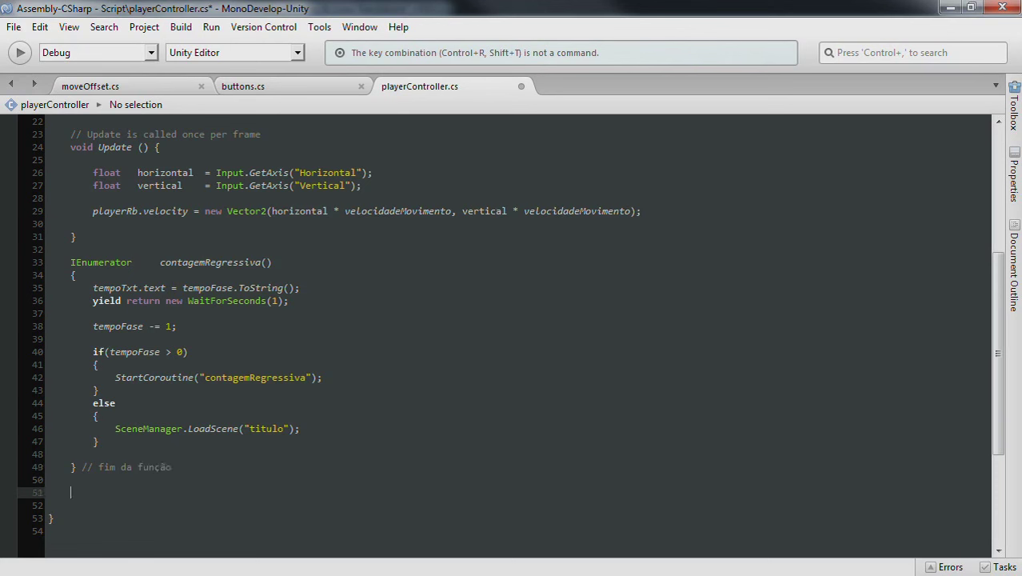
left_click(190, 261)
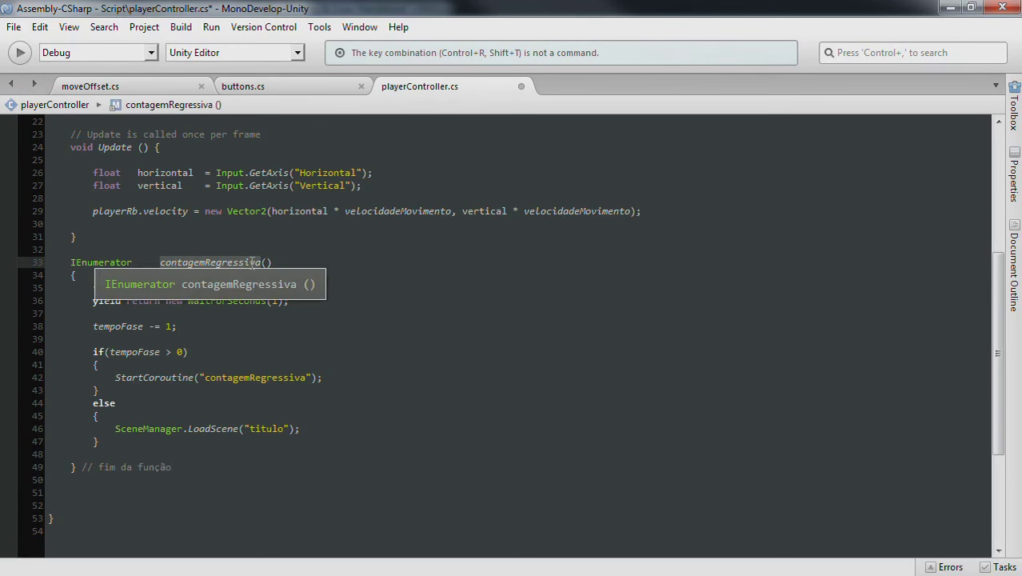
scroll(240, 276, "up", 5)
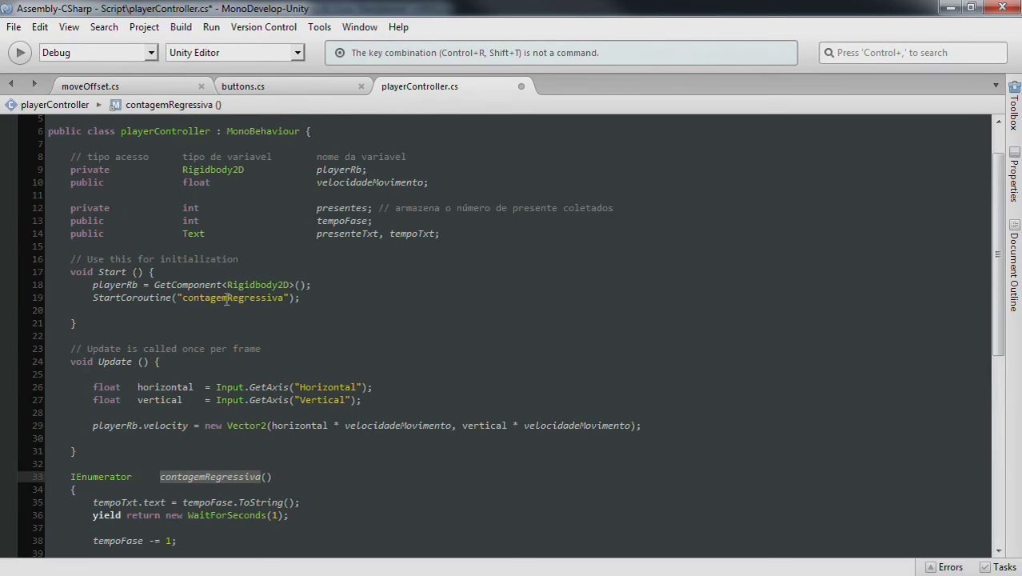
scroll(240, 336, "down", 7)
left_click(110, 439)
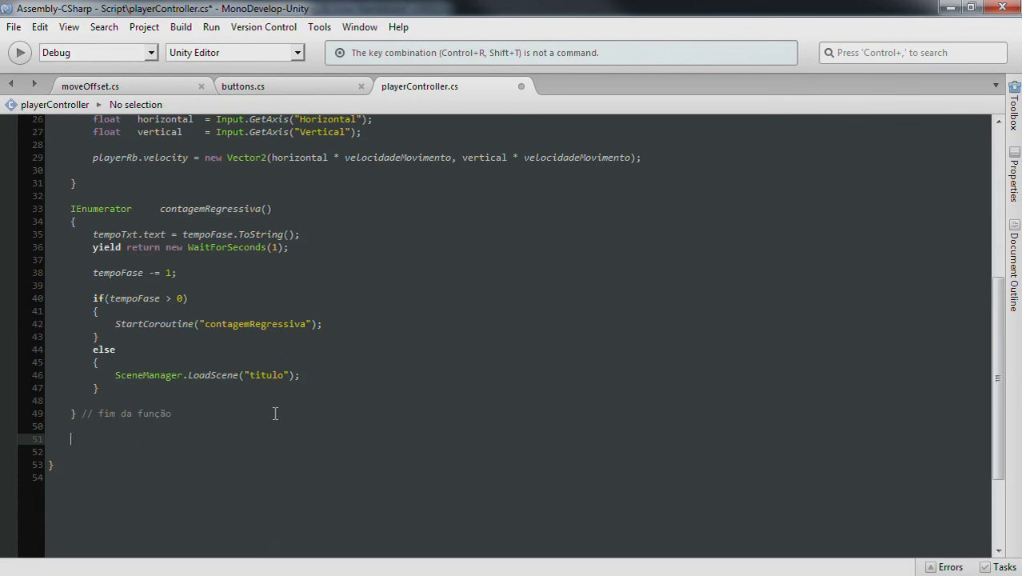
- Write an empty 'void OnColliderEnter2D()' method with braces below the coroutine
type("void")
type("OnC")
type("ol")
key("BackSpace")
key("BackSpace")
type("olliderEnter")
type("21")
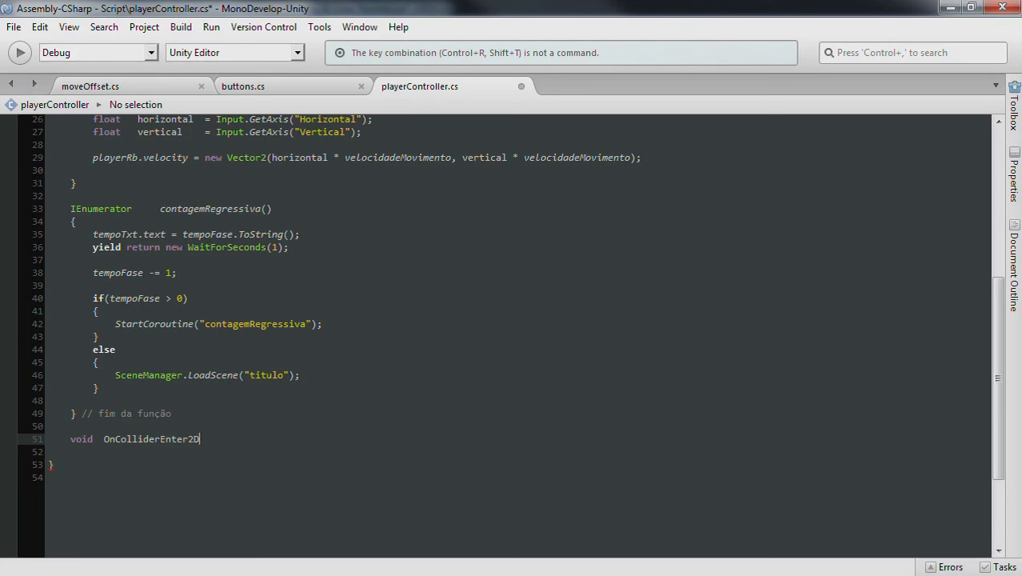
type("()")
key("Return")
type("{")
key("Return")
key("Return")
type("}")
key("Up")
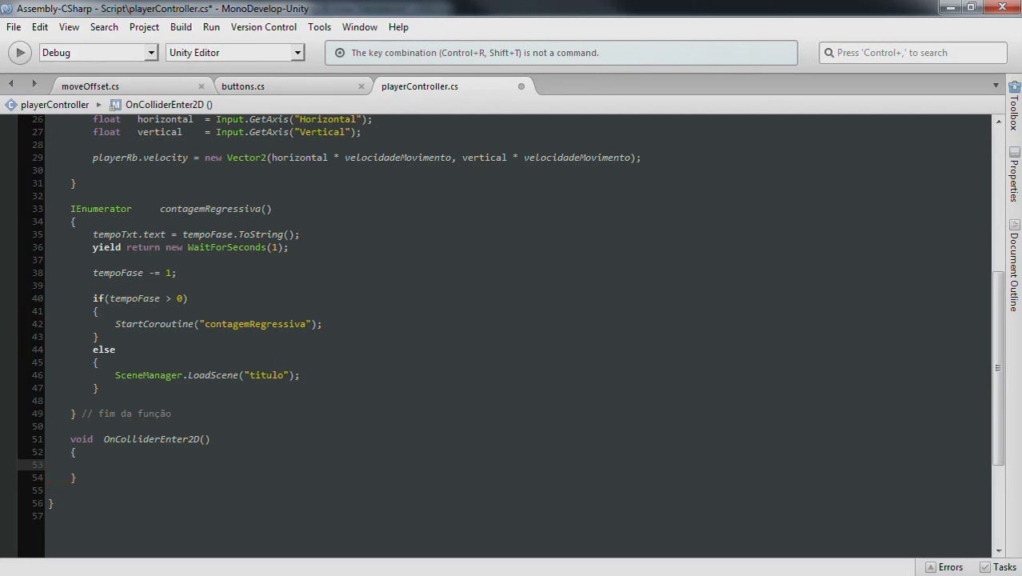
- Rename the method to OnTriggerEnter2D by replacing Collider with Trigger
key("Up")
key("Up")
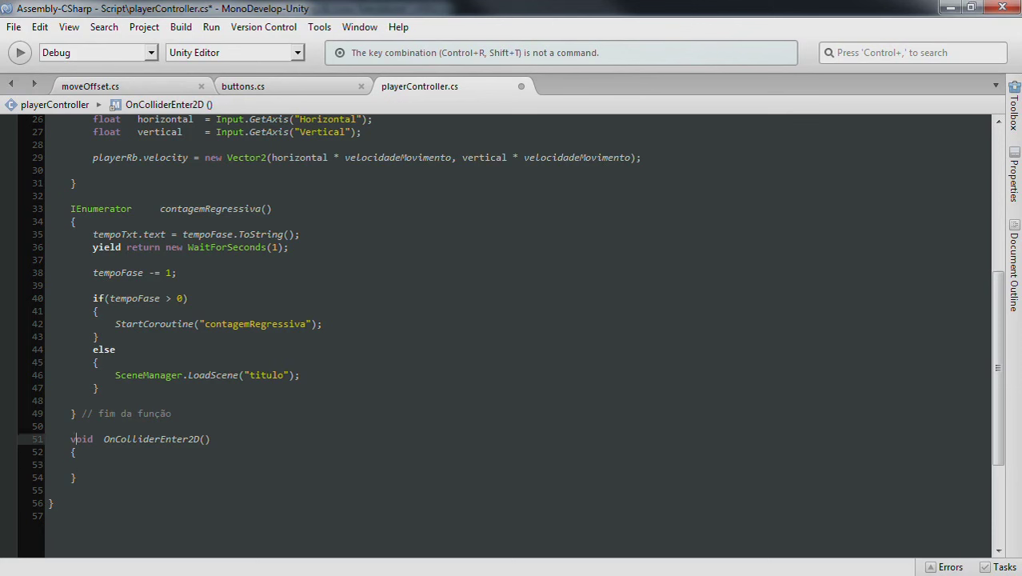
key("shift+Right")
key("shift+Right")
key("shift+Right")
key("shift+Right")
key("shift+Right")
key("shift+Right")
key("shift+Right")
key("shift+Right")
type("Tr")
type("igger")
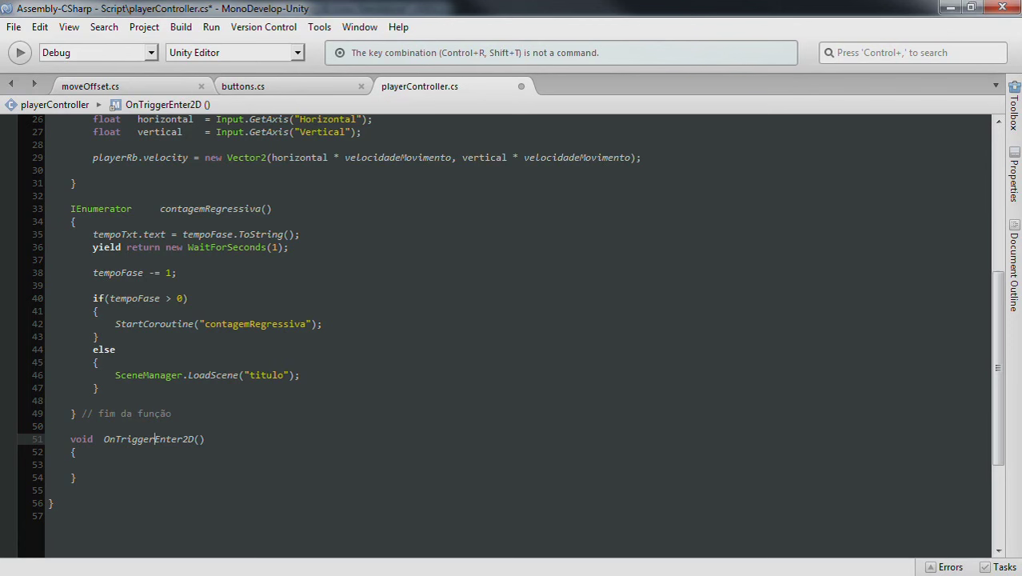
key("Down")
key("Down")
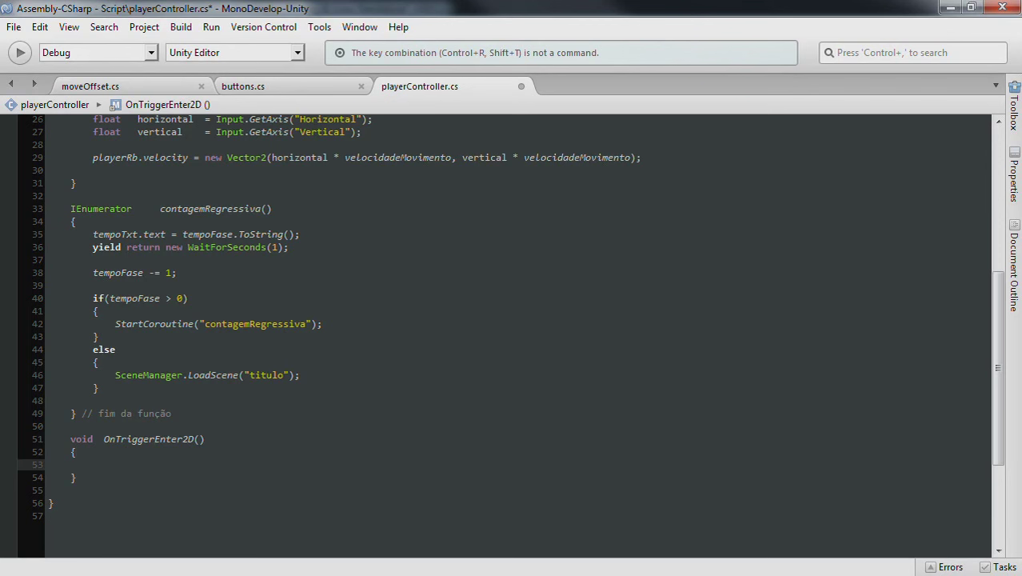
key("Up")
key("Up")
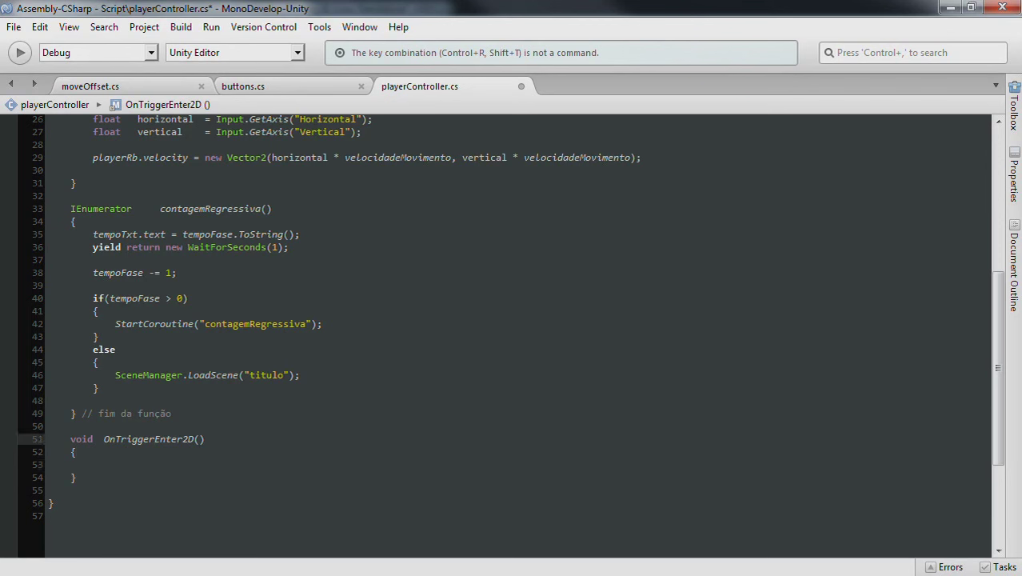
- Give the method a Collider2D parameter named col
left_click(205, 439)
type("coll")
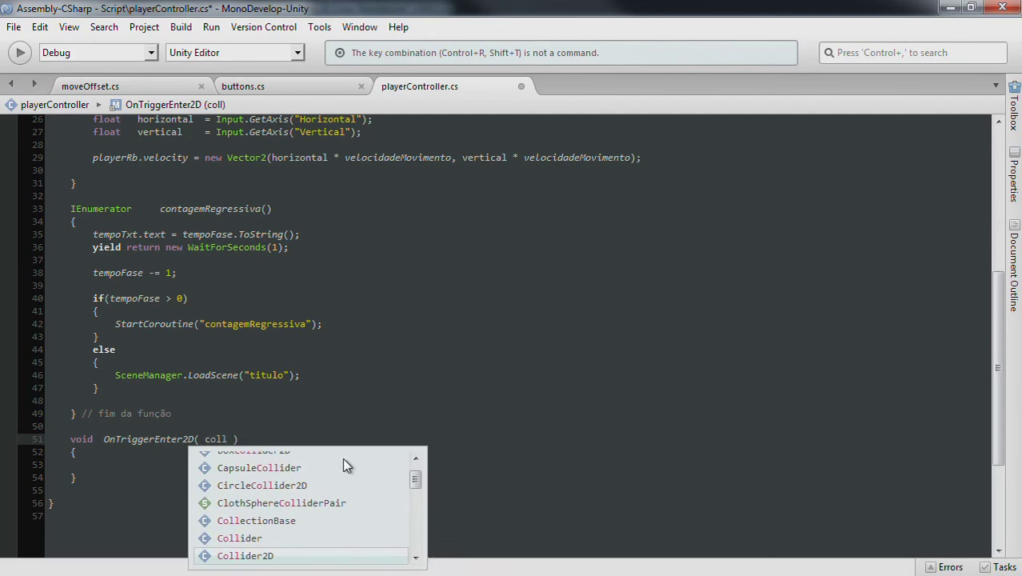
key("Return")
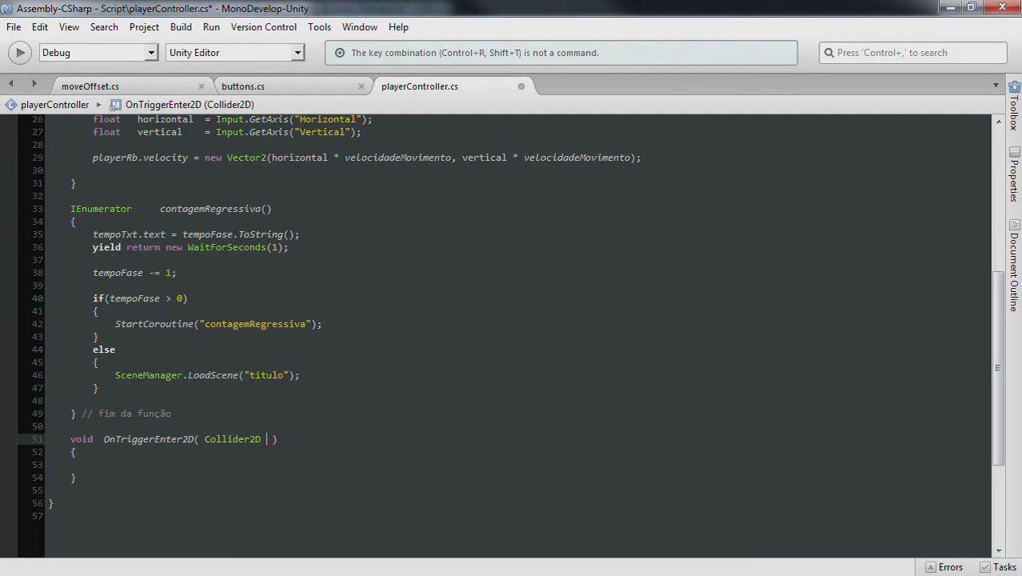
type("col")
left_click(111, 466)
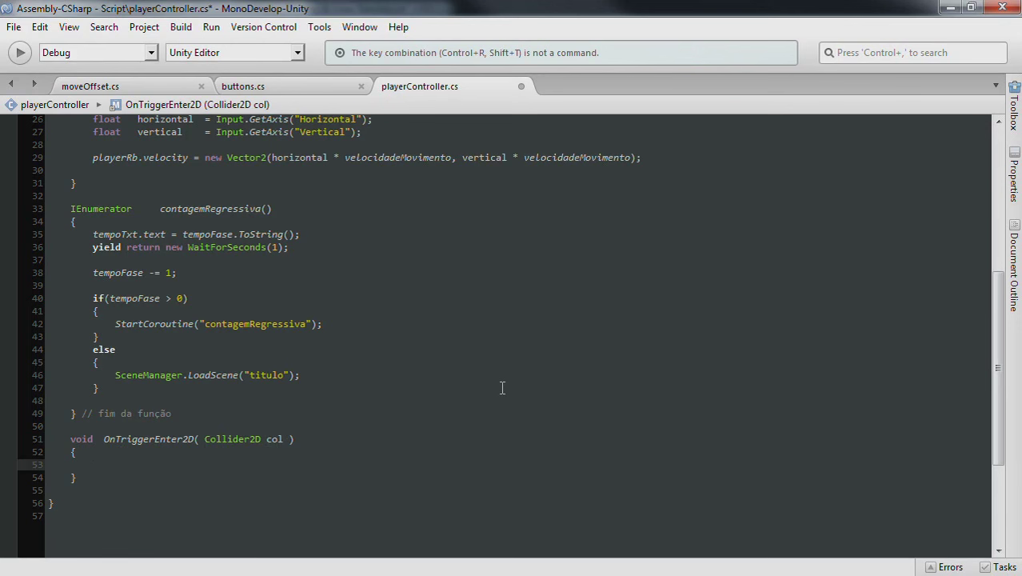
- Add an if block checking col.tag == "presente" inside OnTriggerEnter2D and save
type("if")
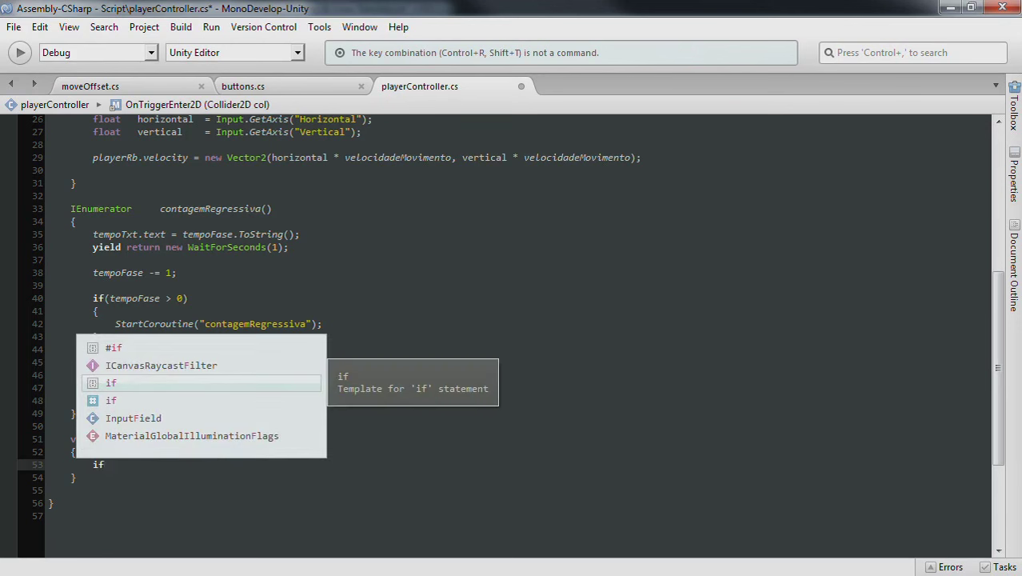
type("(col")
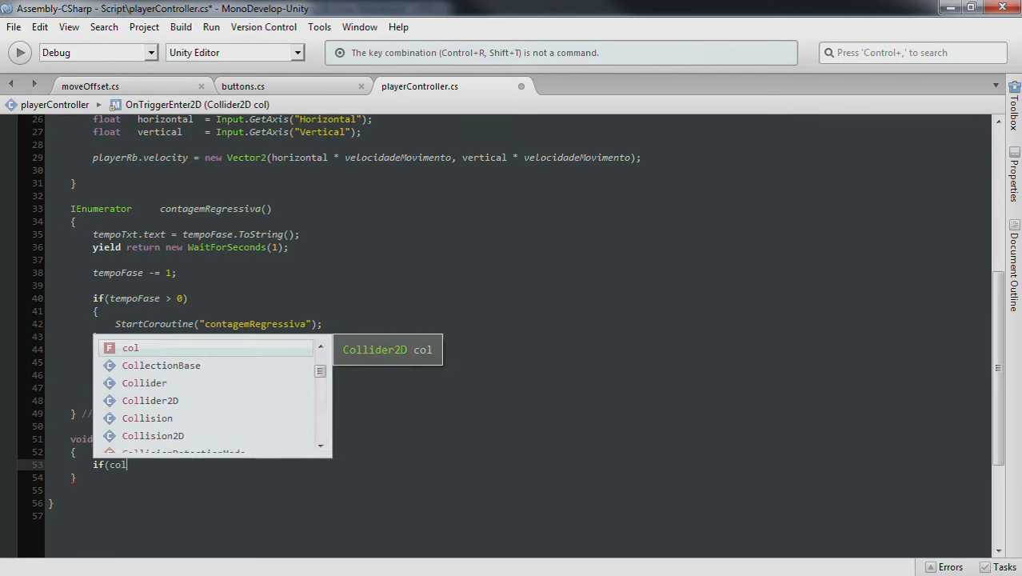
type(".ta")
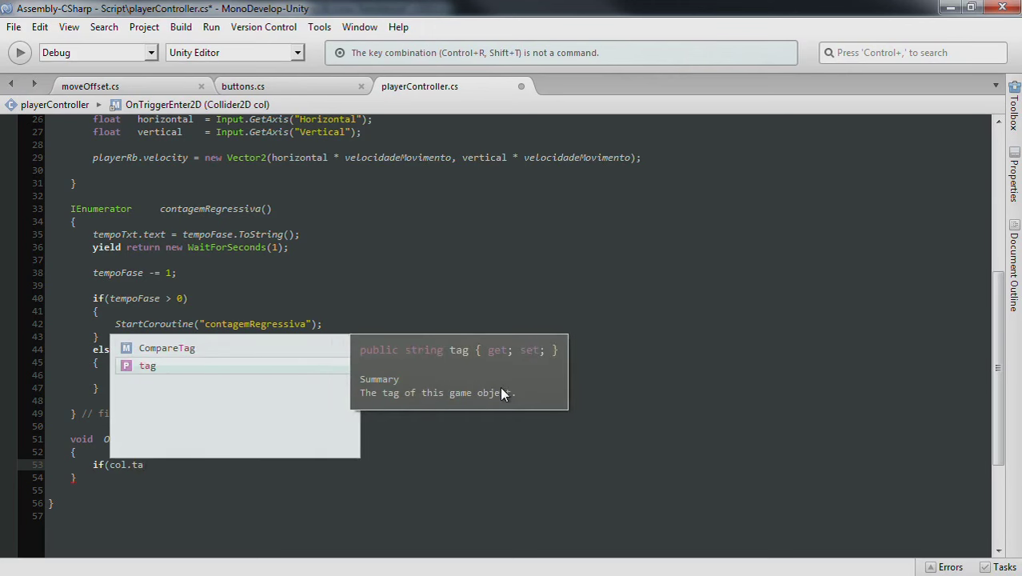
key("Return")
type("== ")
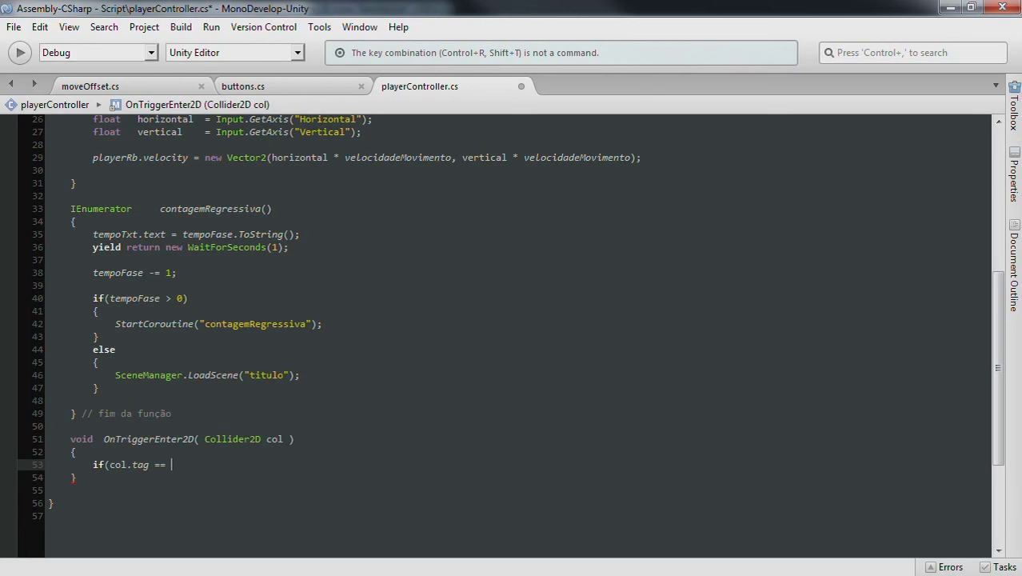
type("\"")
type("presente\")")
key("Return")
type("{")
key("Return")
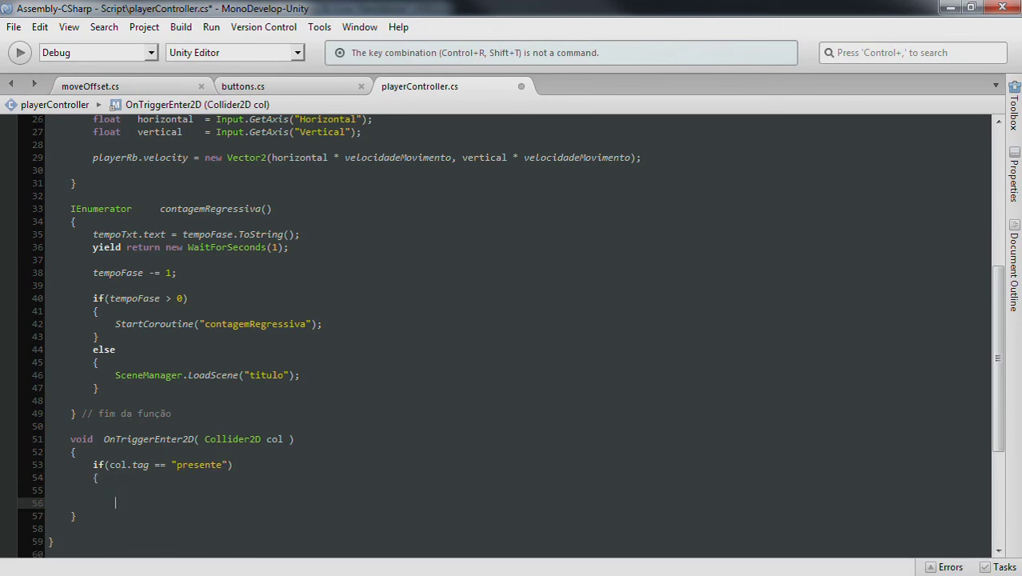
key("ctrl+s")
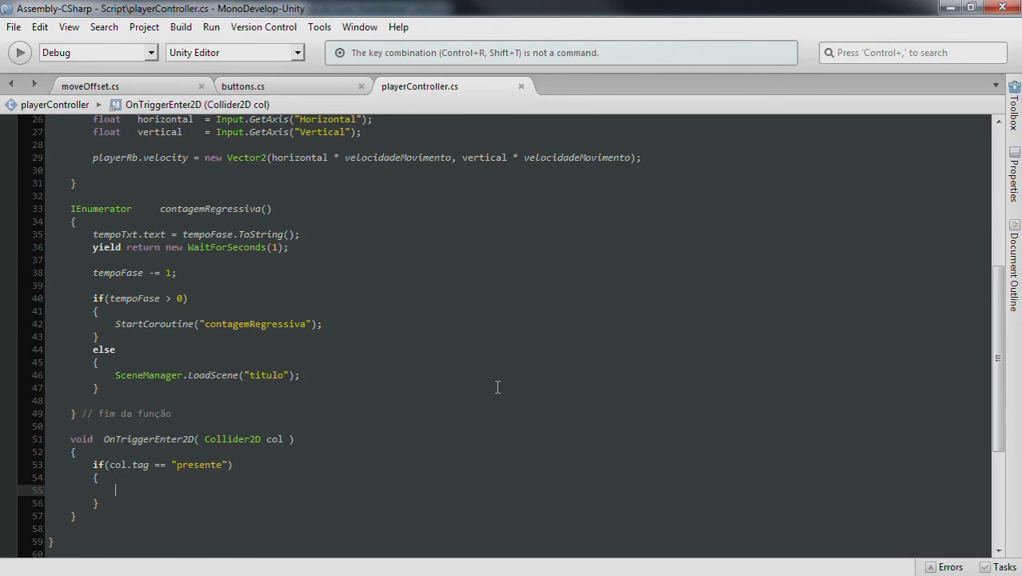
- Increment the gift count with 'presentes += 1;' inside the if block and save
scroll(381, 328, "up", 7)
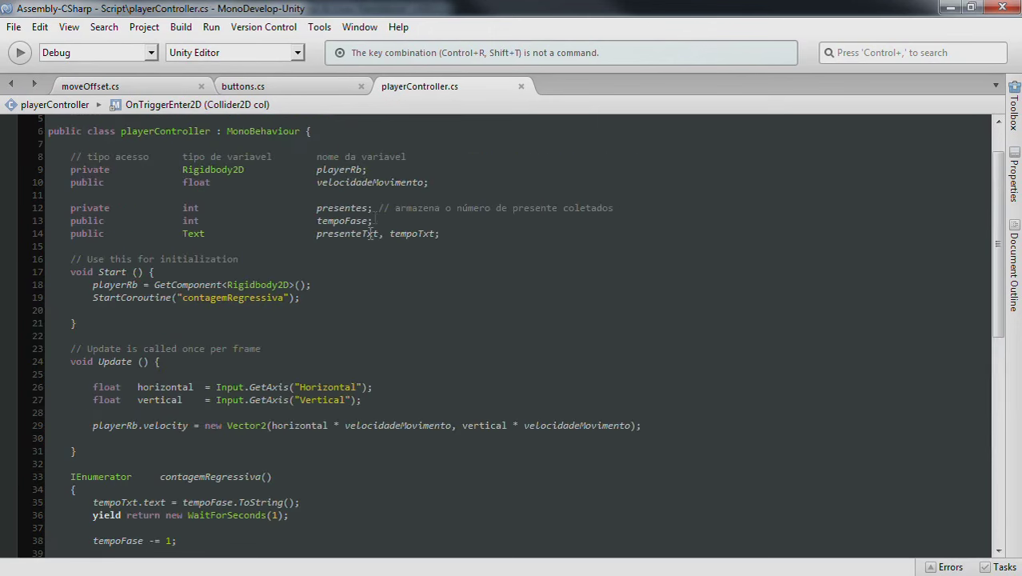
scroll(392, 396, "down", 6)
scroll(392, 396, "down", 2)
type("presentes += 1;")
key("ctrl+s")
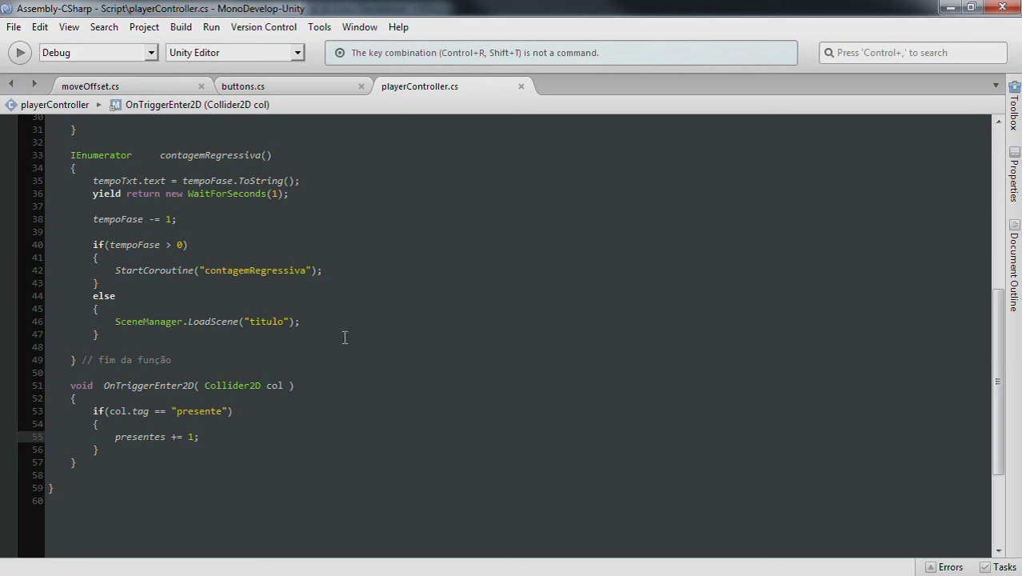
- Check the Player object's components in Unity before returning to the script
scroll(688, 364, "up", 8)
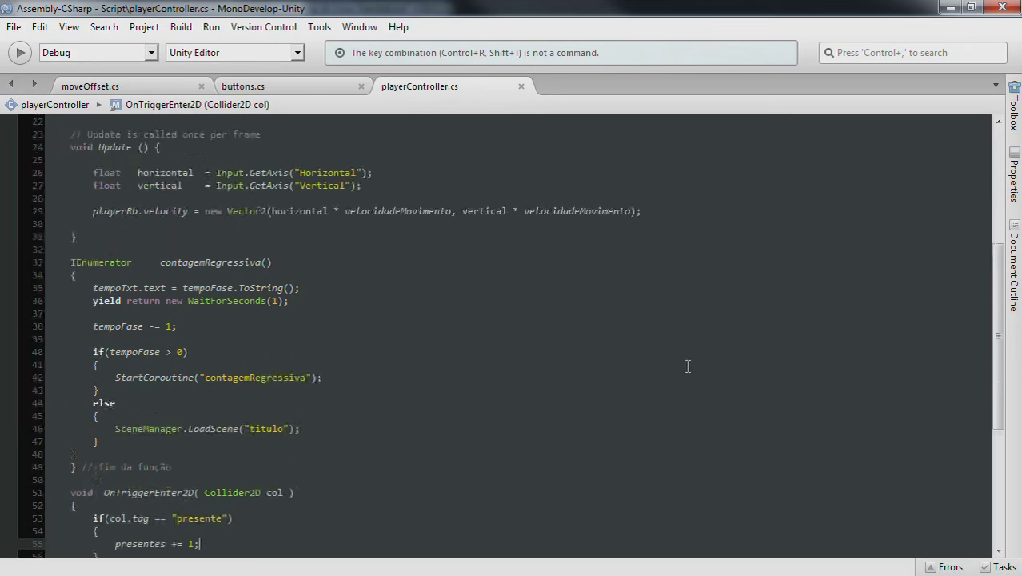
key("alt+Tab")
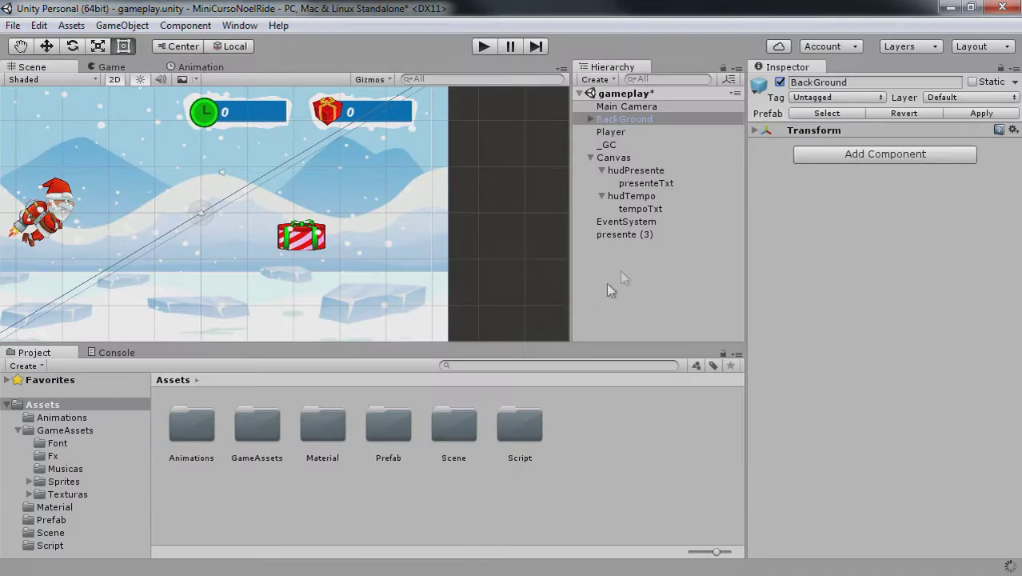
left_click(620, 133)
key("alt+Tab")
- Add 'presenteTxt.text = presentes.ToString();' after the increment, save, and test-run in Unity
scroll(279, 251, "down", 4)
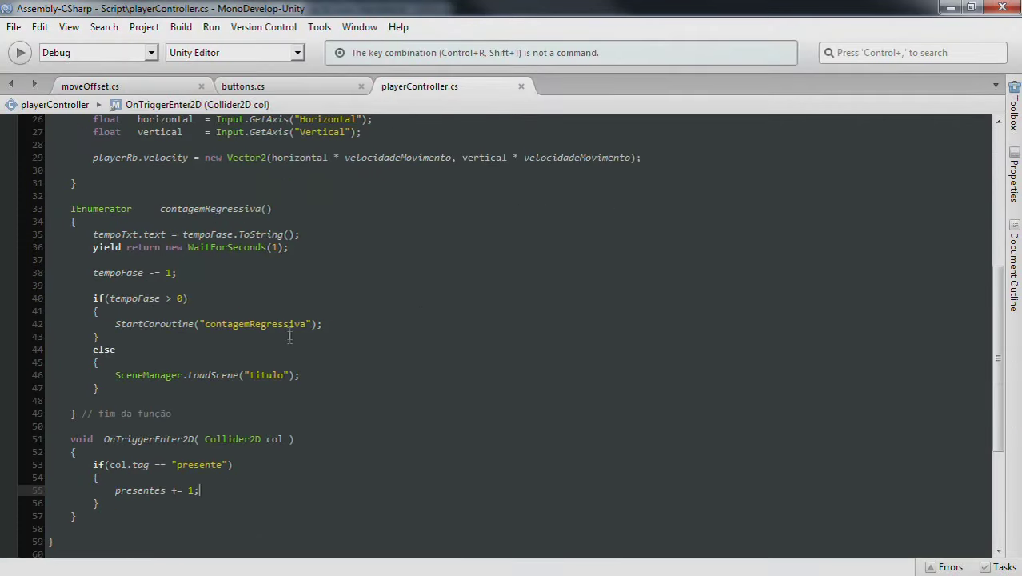
scroll(279, 252, "down", 1)
key("Return")
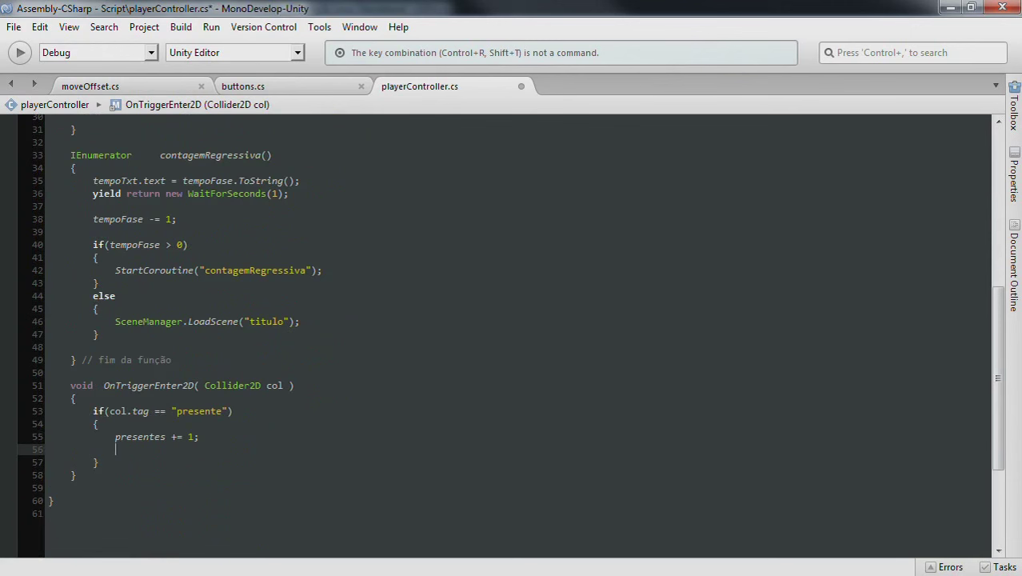
type("prese")
key("Down")
key("Return")
type(".text = ")
type("presentes")
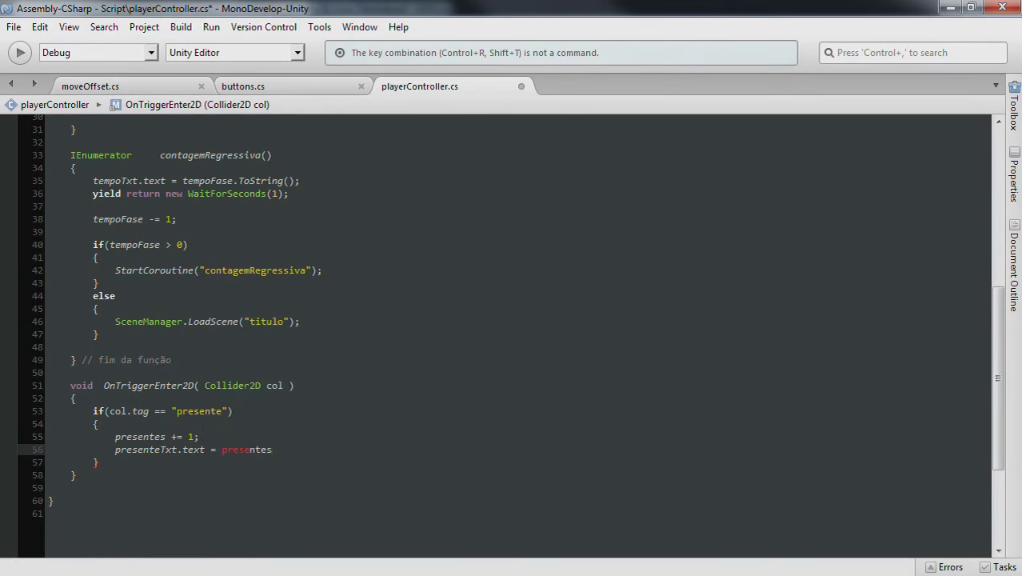
type(".T")
key("Return")
type("(")
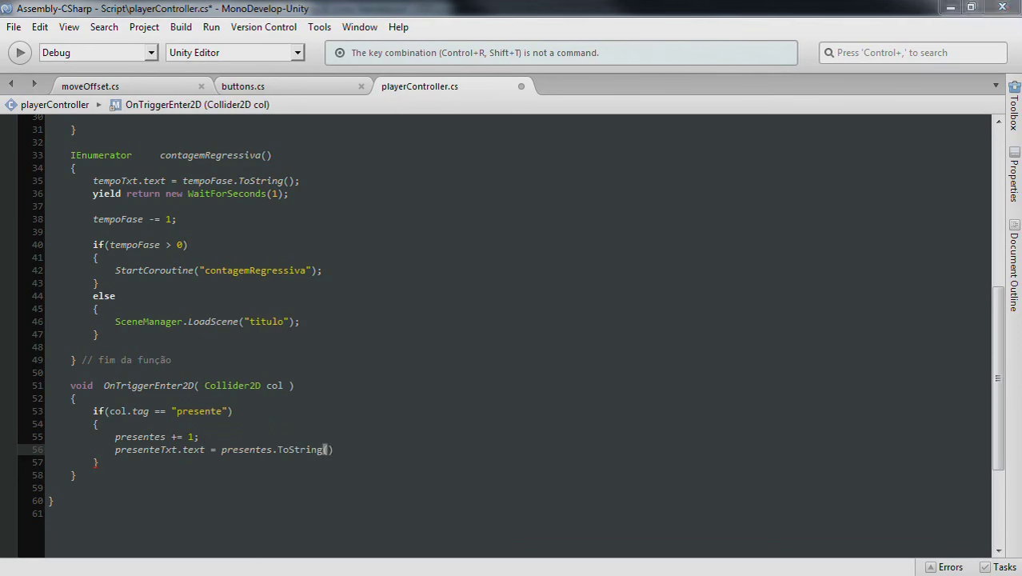
left_click(366, 450)
type(";")
key("ctrl+s")
key("alt+Tab")
left_click(484, 46)
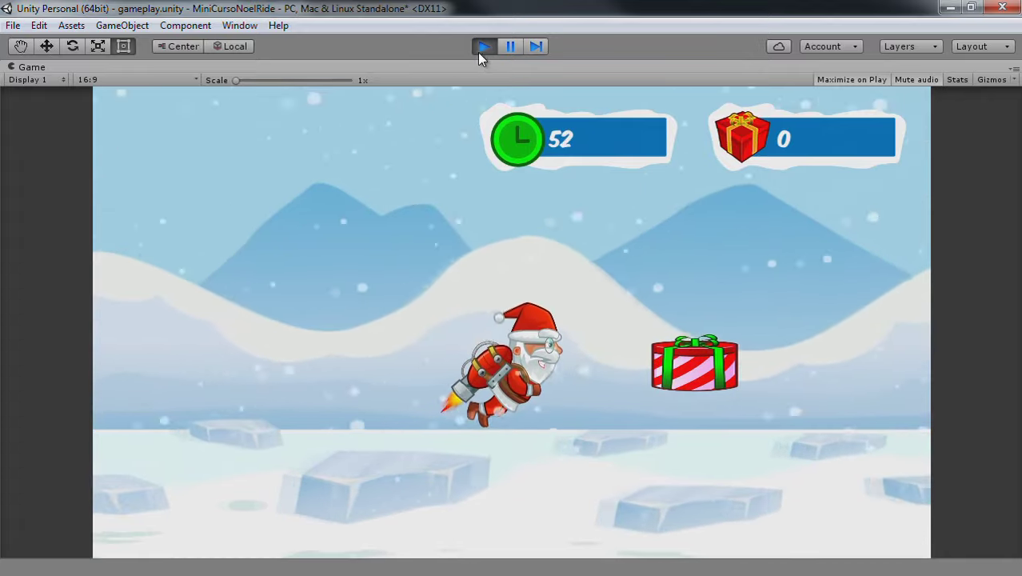
- Stop the test run and frame Santa in the Scene view
left_click(483, 45)
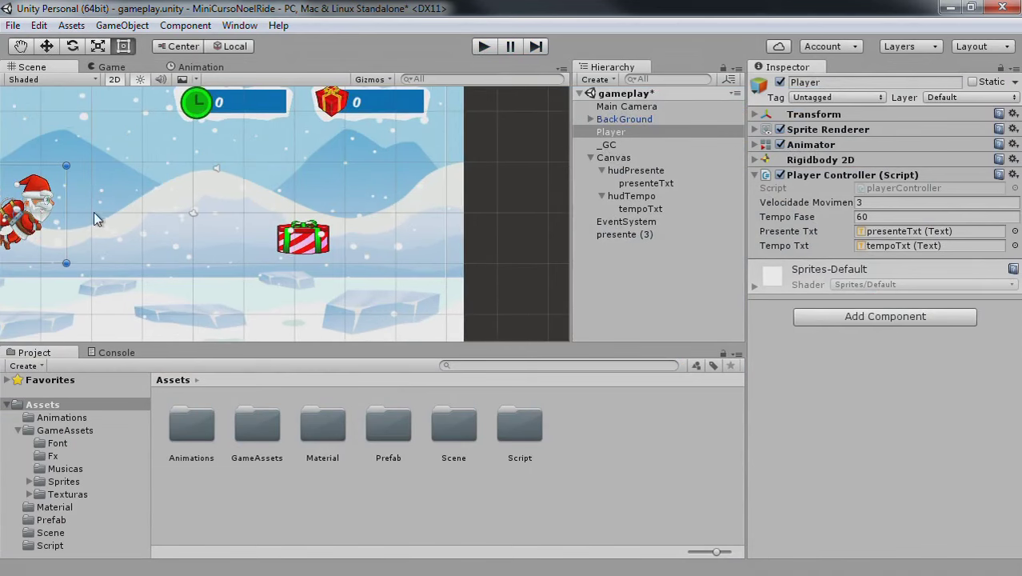
key("f")
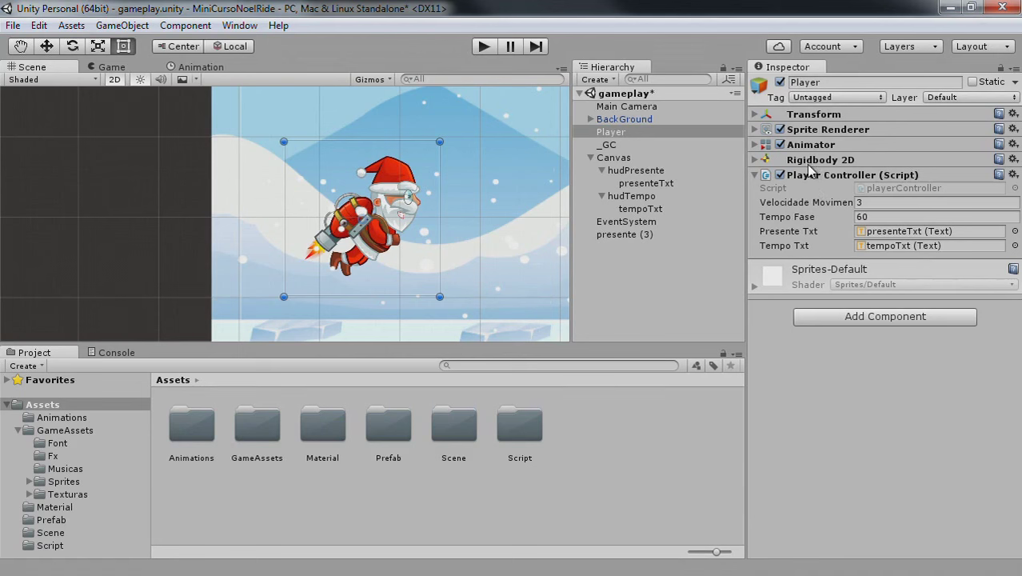
- Add a Polygon Collider 2D from the Physics 2D components to the Player
left_click(862, 315)
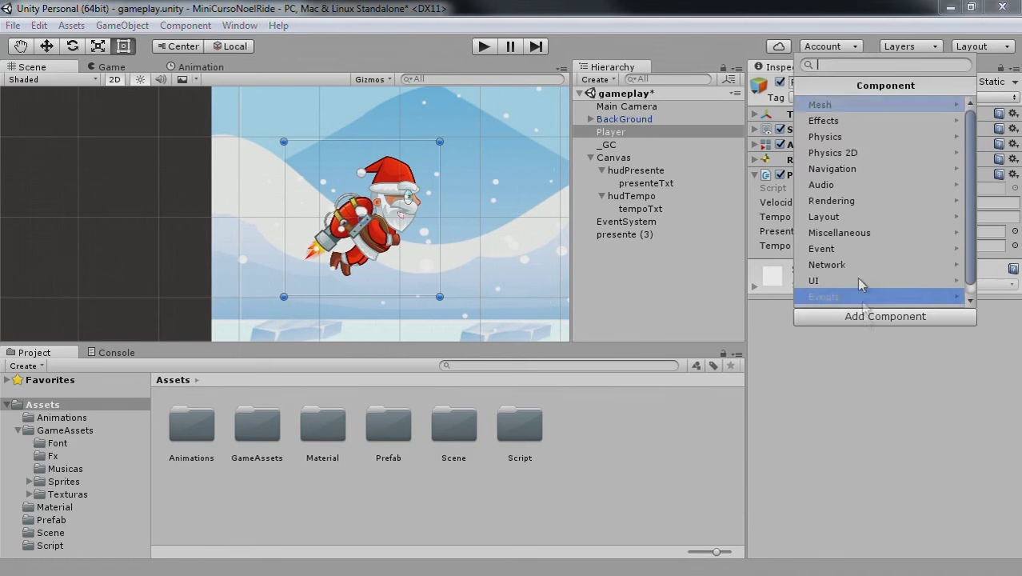
left_click(855, 157)
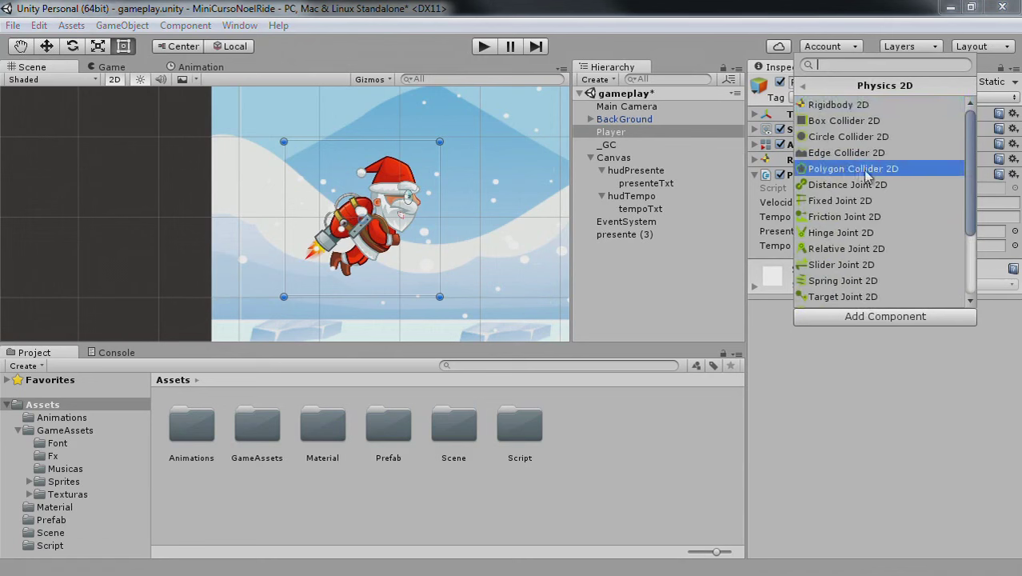
left_click(885, 168)
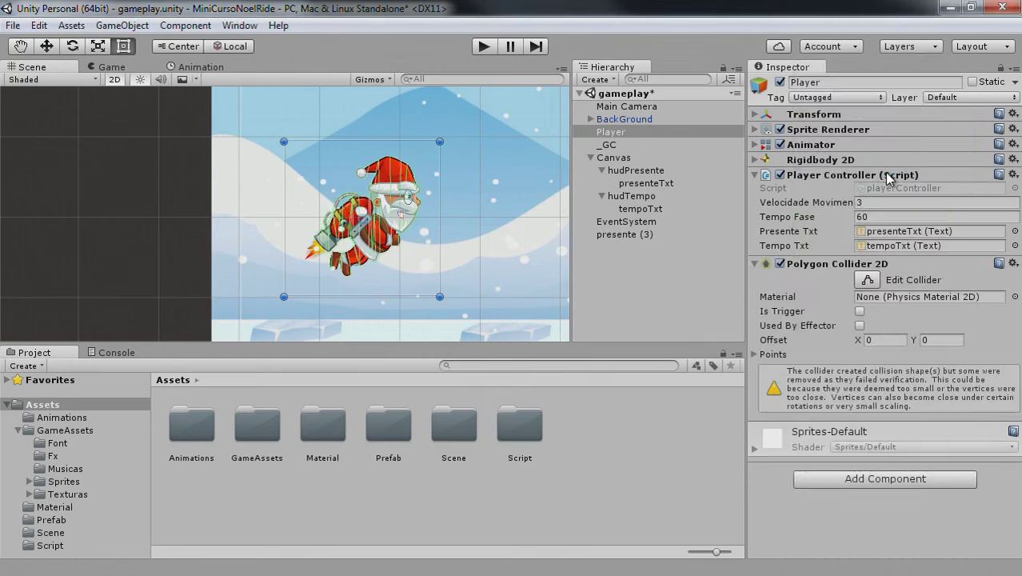
scroll(386, 162, "up", 2)
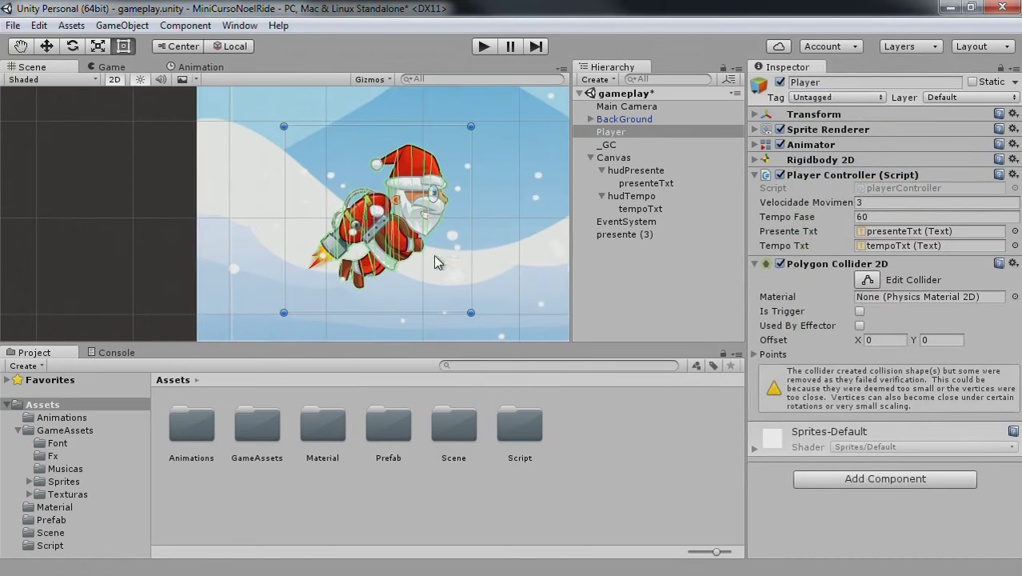
scroll(472, 155, "down", 1)
scroll(474, 186, "down", 2)
scroll(477, 164, "down", 2)
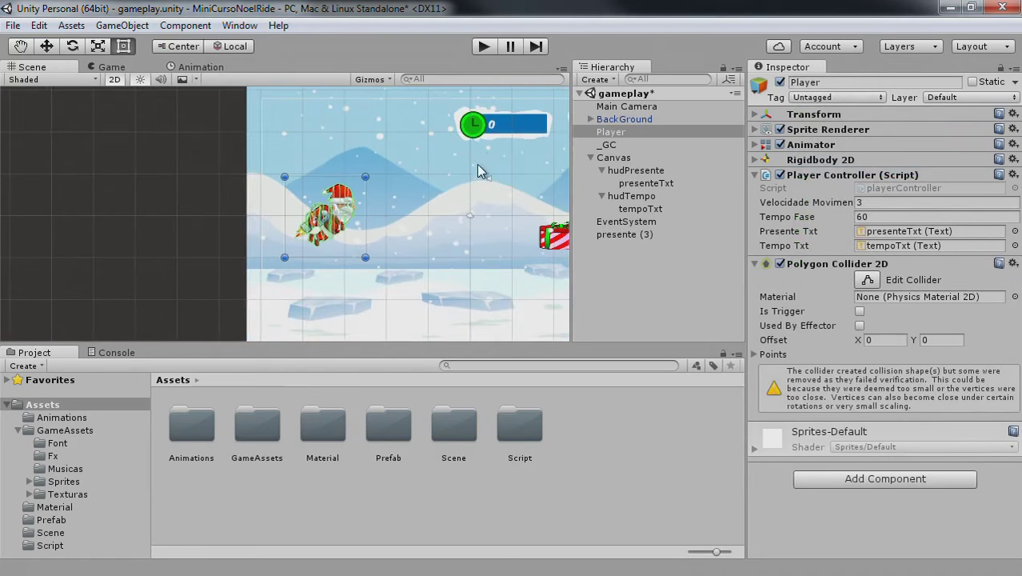
left_click(482, 48)
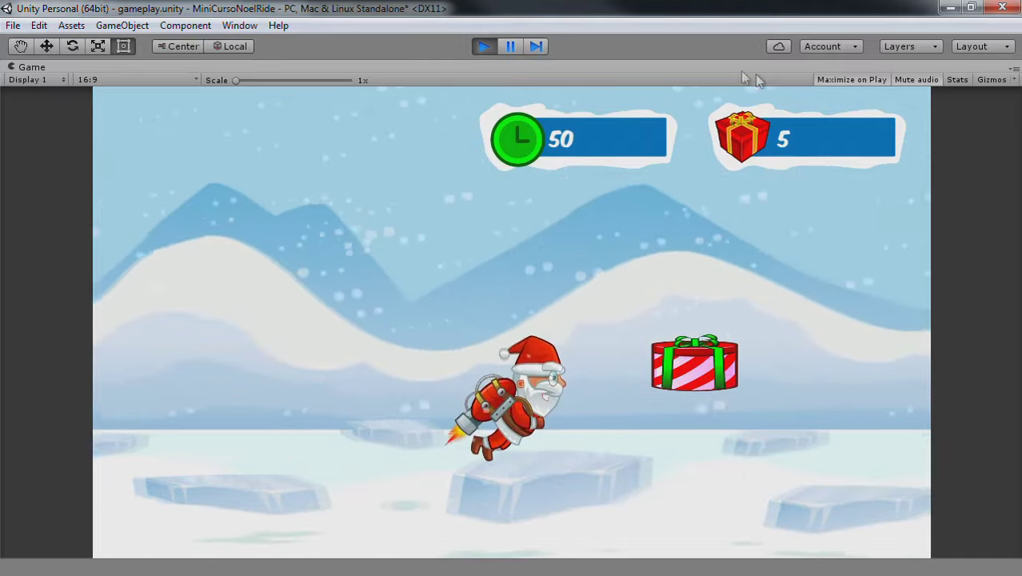
left_click(488, 45)
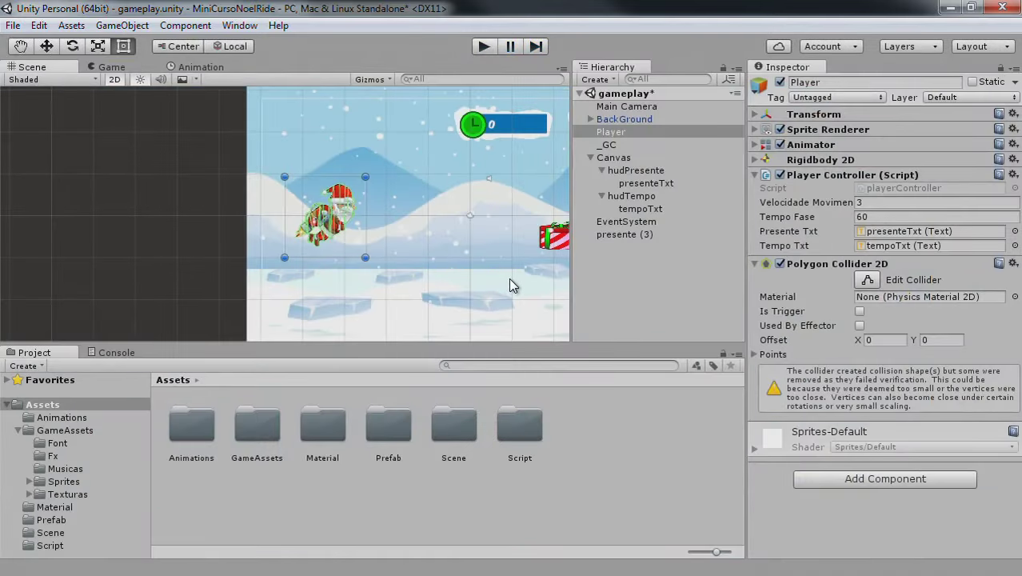
key("alt+Tab")
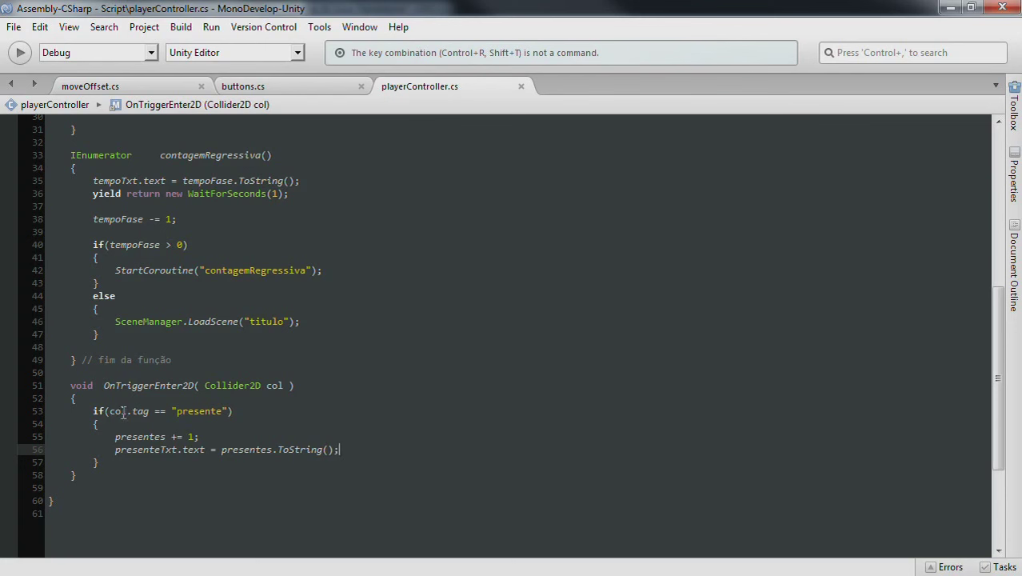
- Add 'Destroy(col.gameObject);' below the presenteTxt line and save
key("Return")
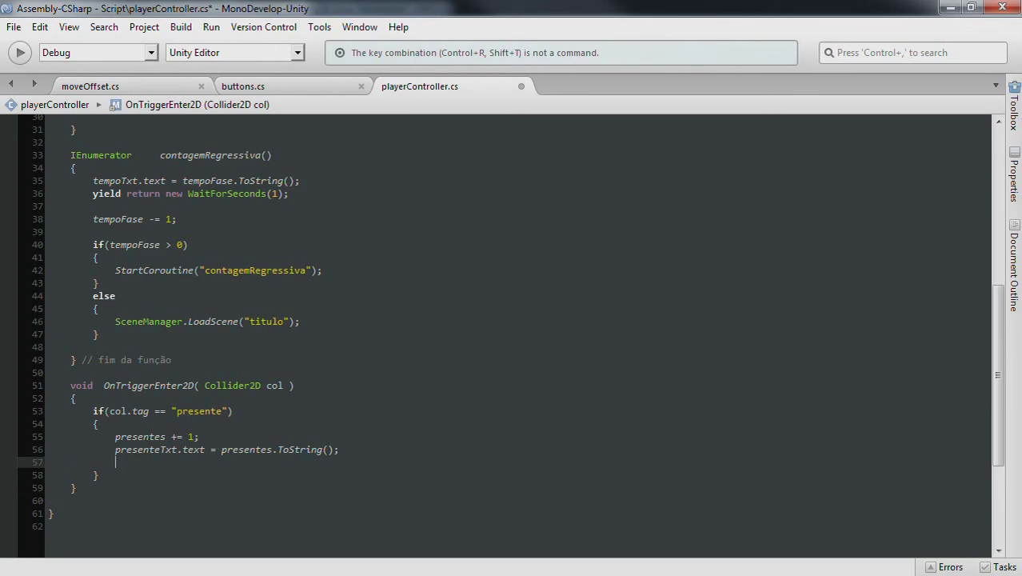
type("Des")
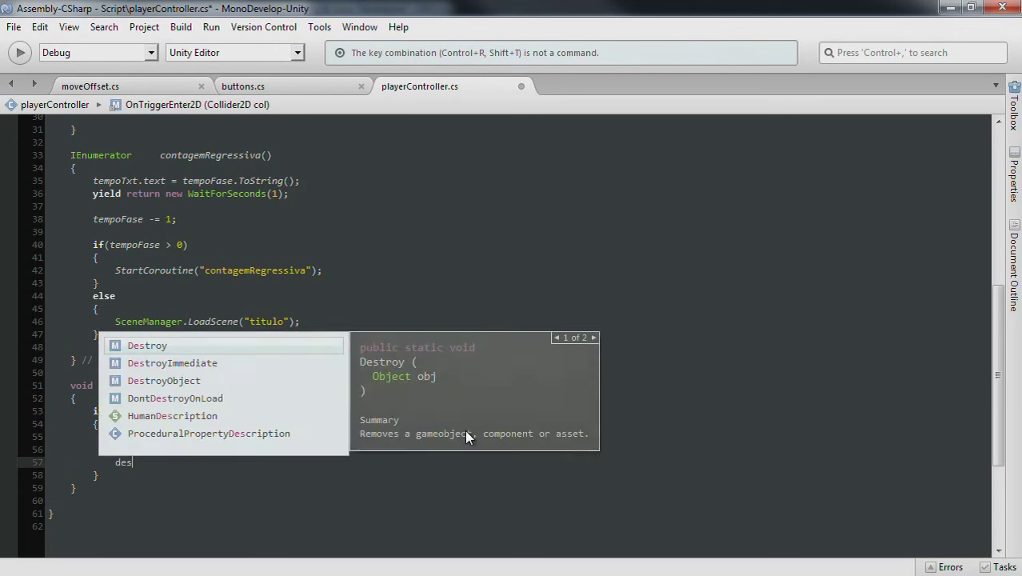
key("Return")
type("(")
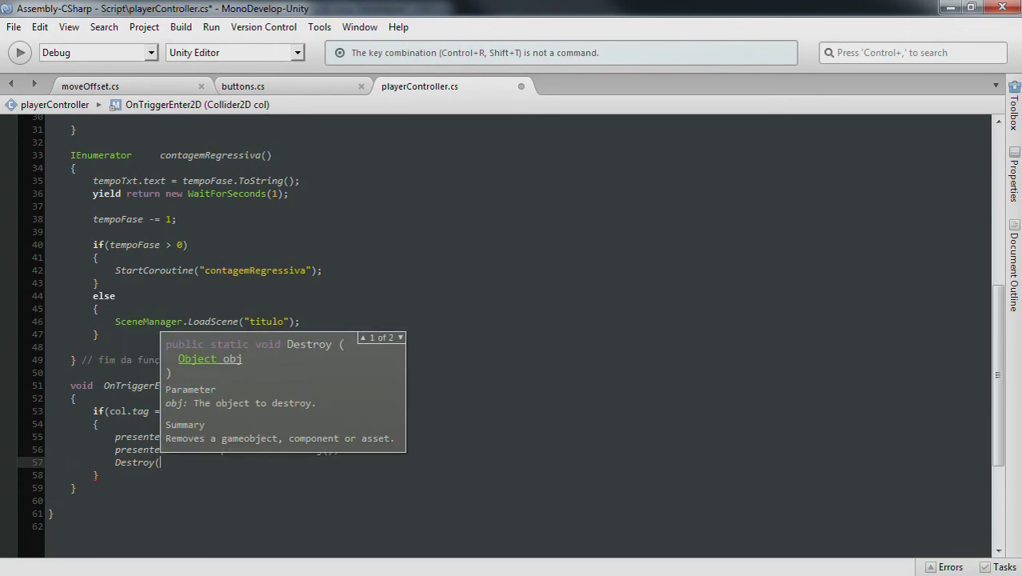
type("col")
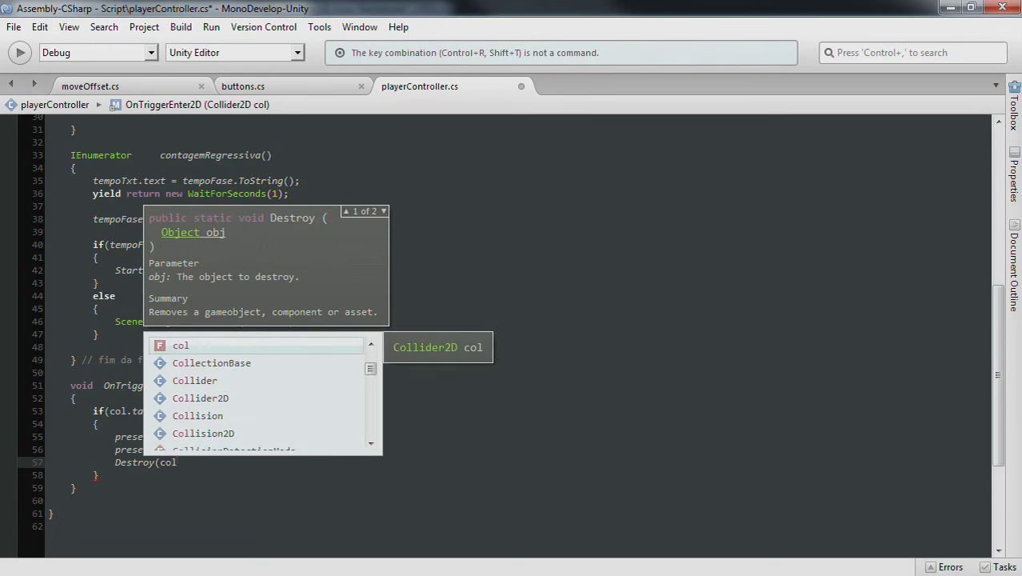
type(".gam")
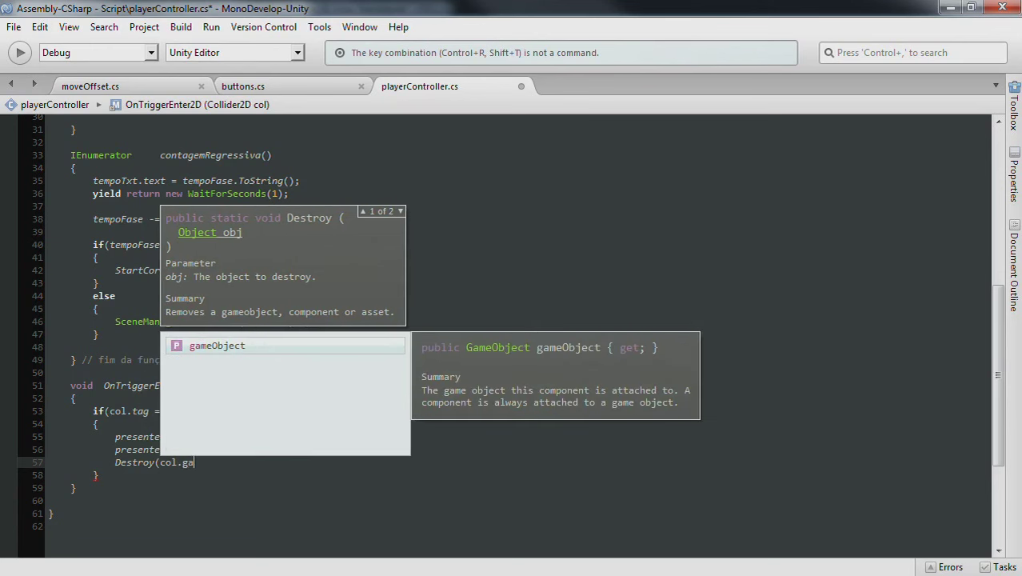
key("Return")
type(");")
key("ctrl+s")
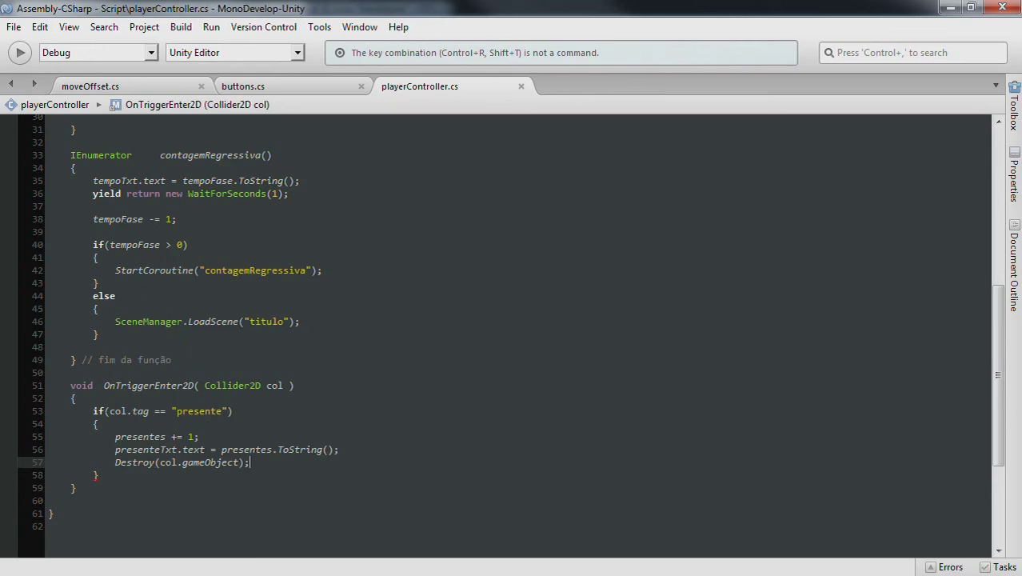
- Insert a blank line before the Destroy call and test-run gift removal in Unity
key("Home")
key("Return")
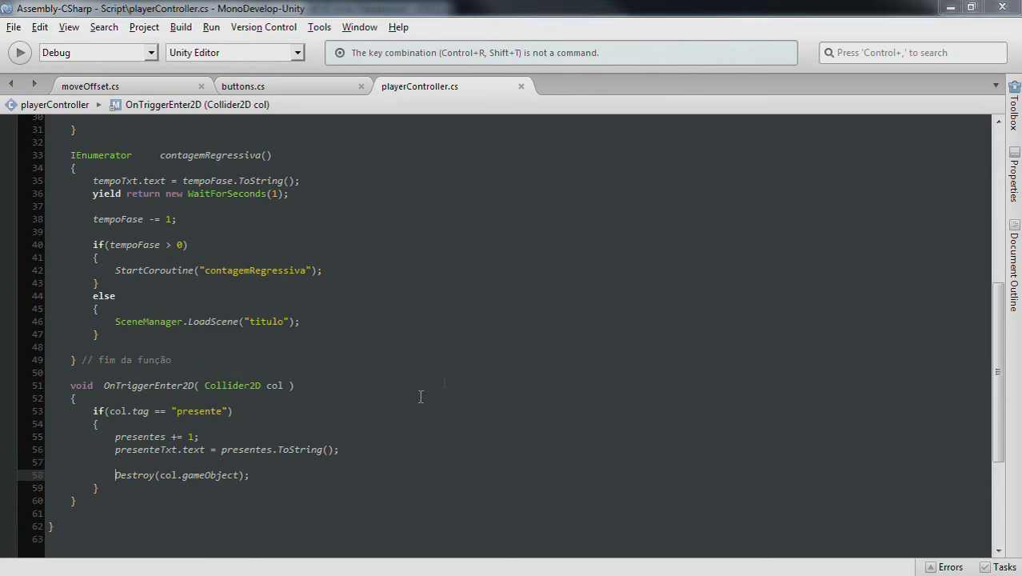
key("alt+Tab")
left_click(484, 46)
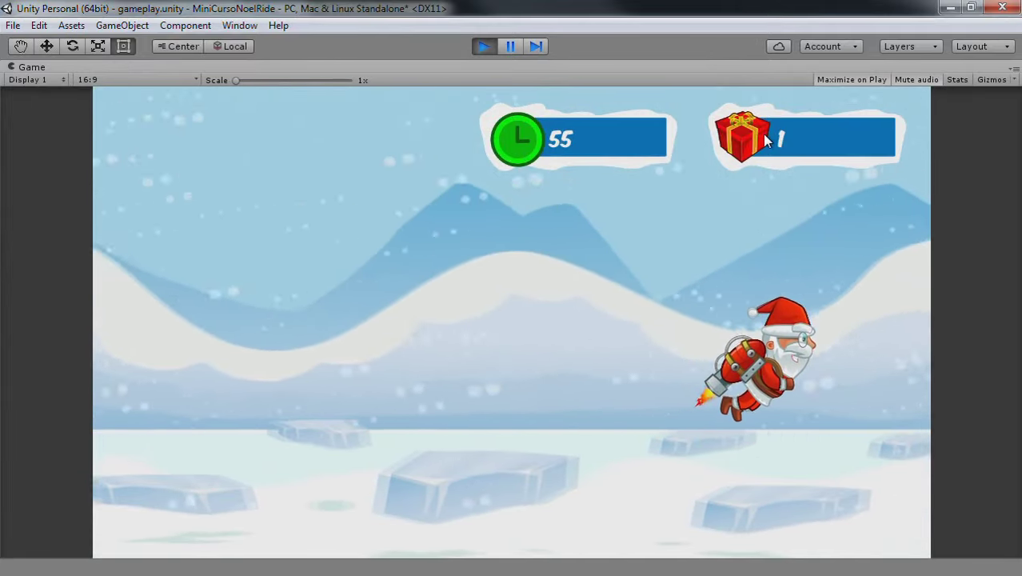
- Stop the test run, browse to the Prefab folder, save the gameplay scene, and return to MonoDevelop
left_click(480, 49)
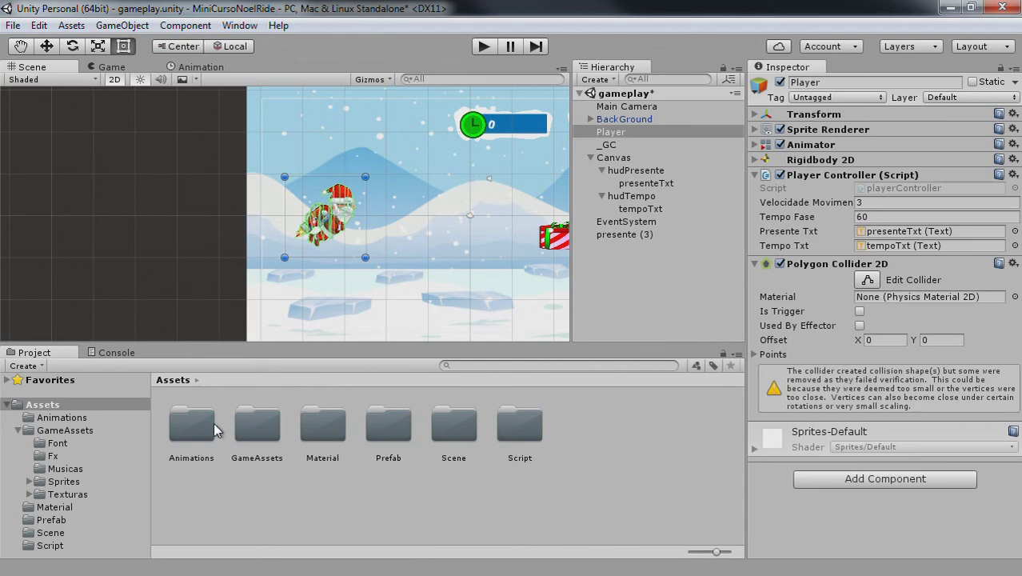
double_click(210, 430)
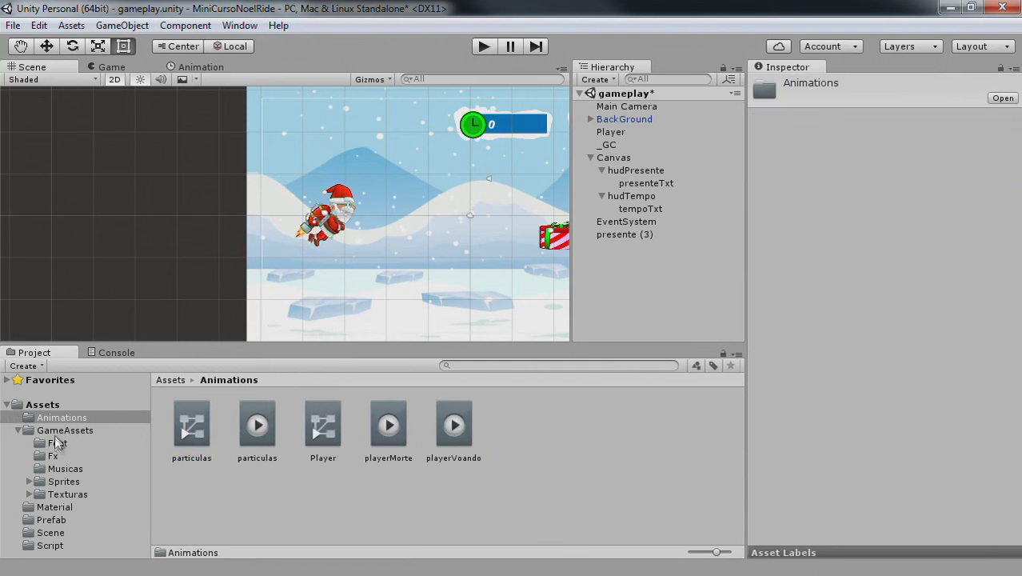
left_click(49, 520)
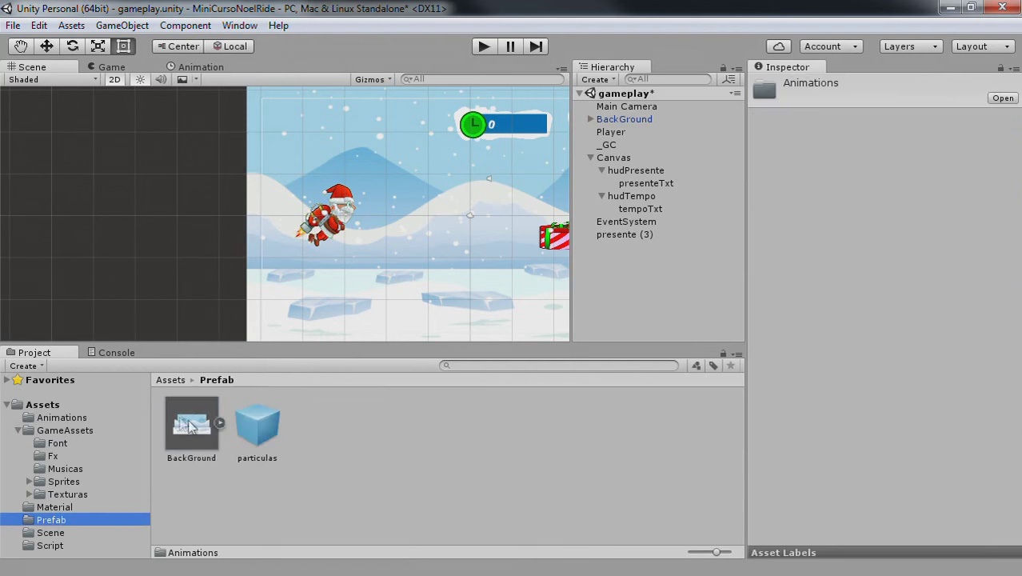
key("ctrl+s")
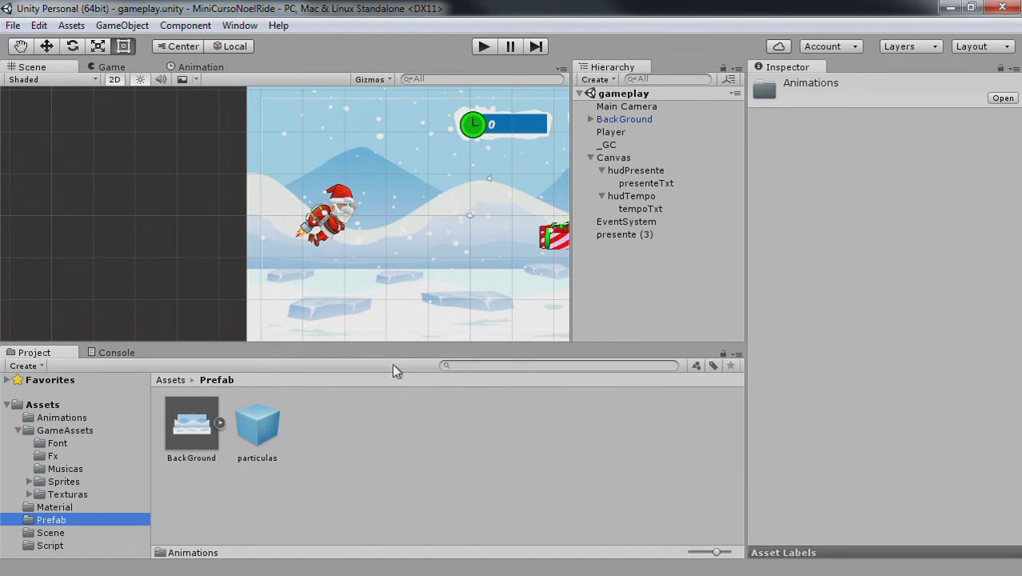
key("alt+Tab")
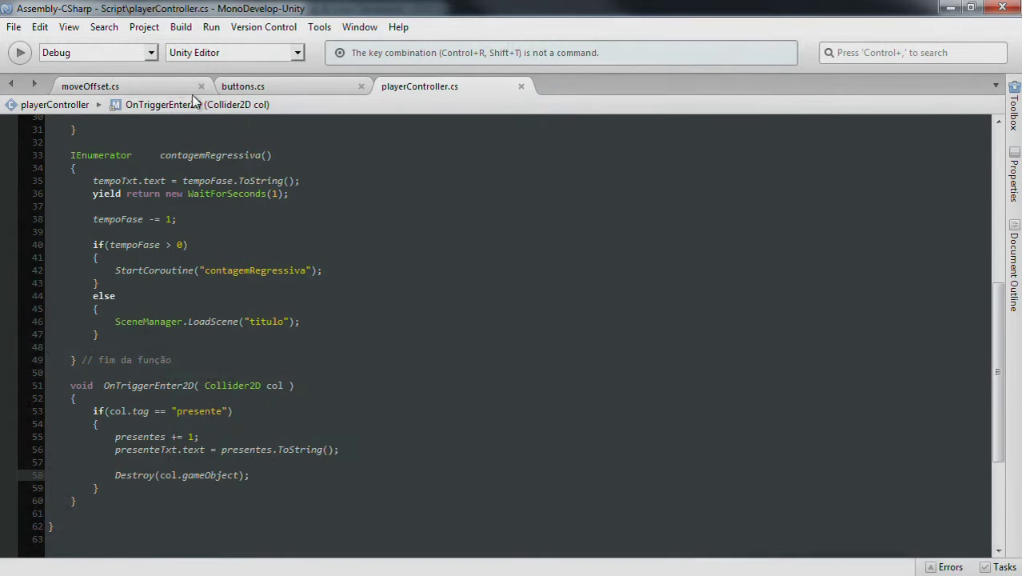
- Declare 'public GameObject particula;' below the Text fields and save the script
scroll(347, 378, "up", 7)
scroll(347, 378, "up", 3)
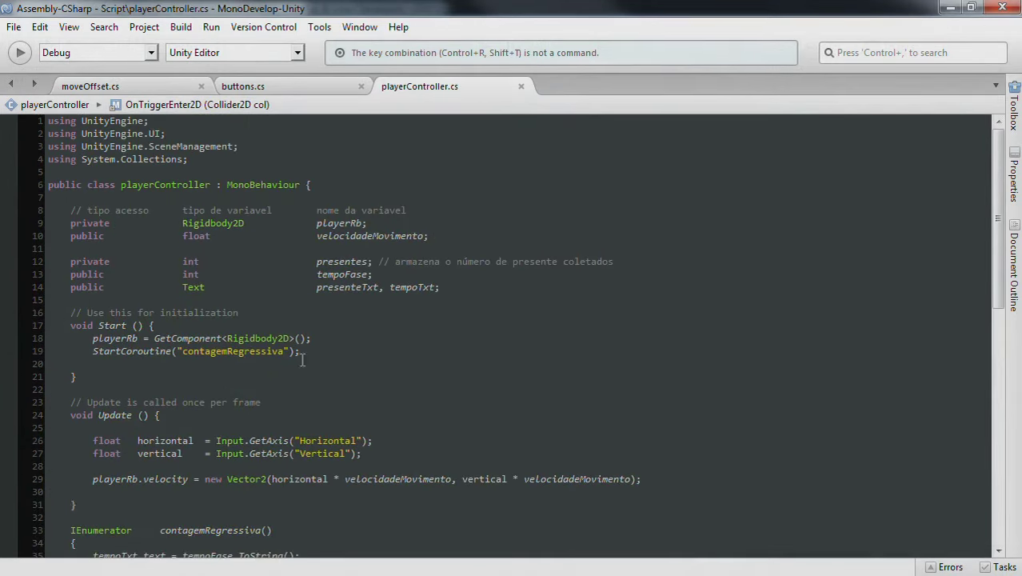
left_click(448, 289)
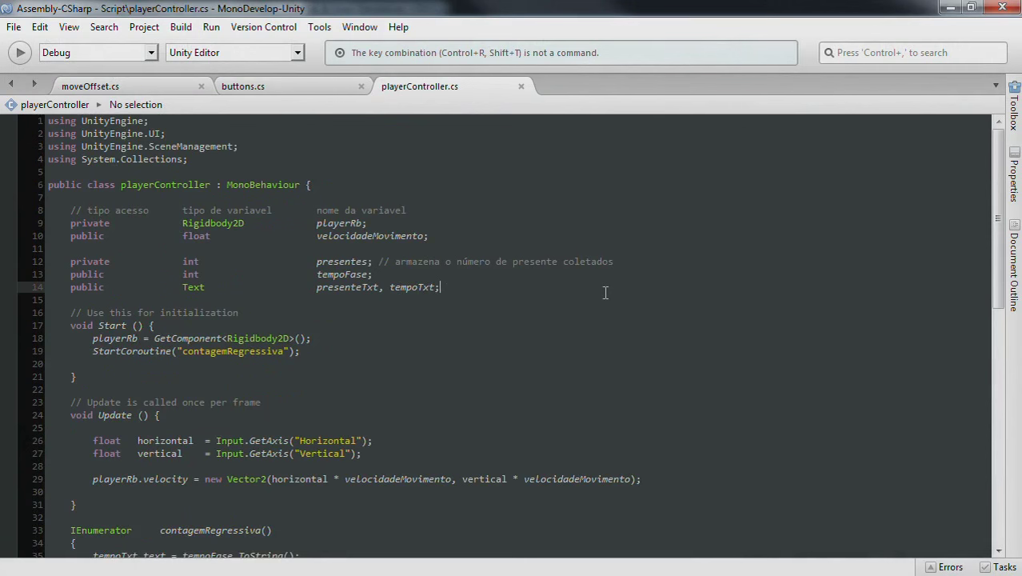
key("Return")
key("Return")
type("publicG")
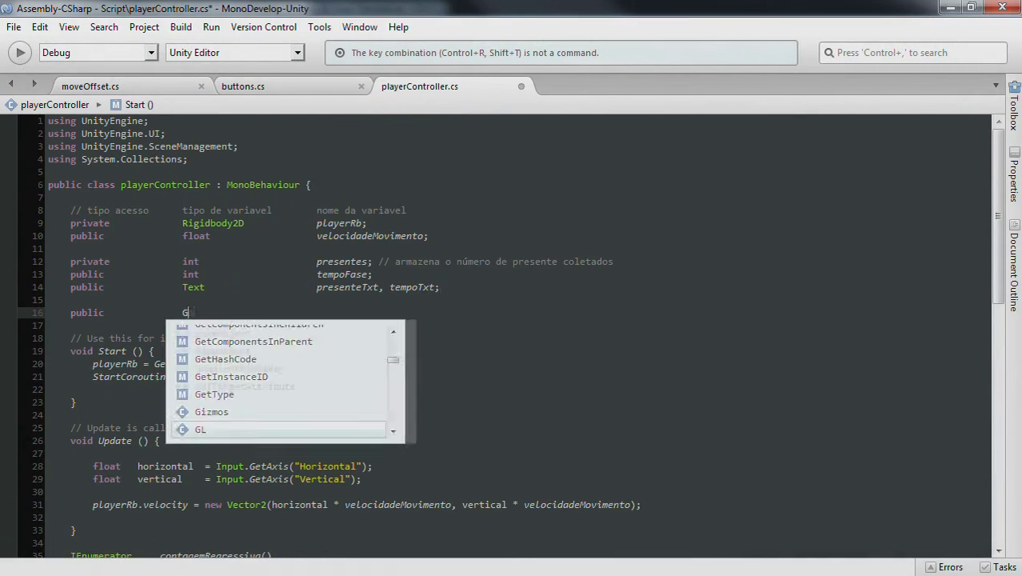
type("ameO")
key("Return")
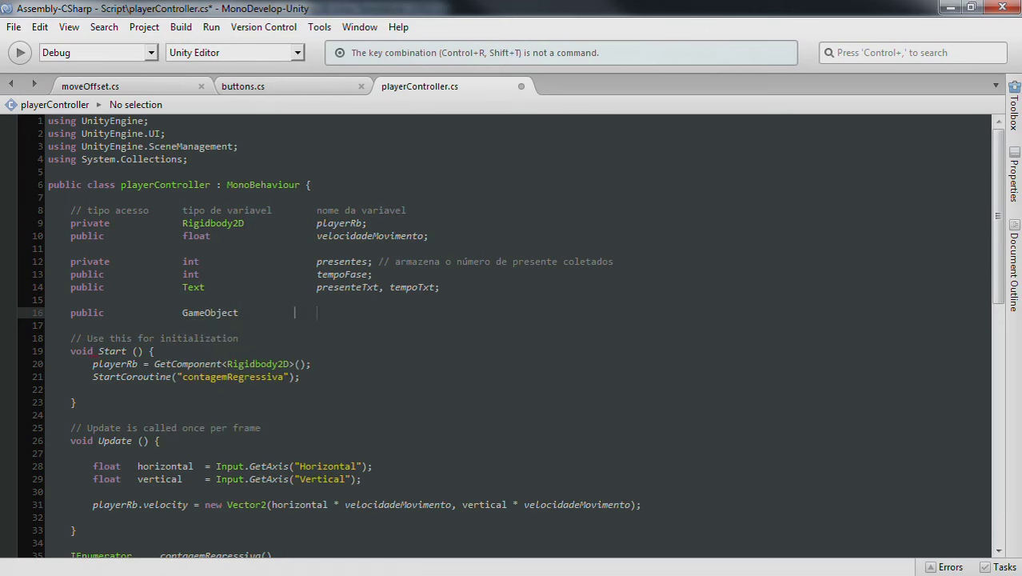
type("rticula;")
key("ctrl+s")
key("alt+Tab")
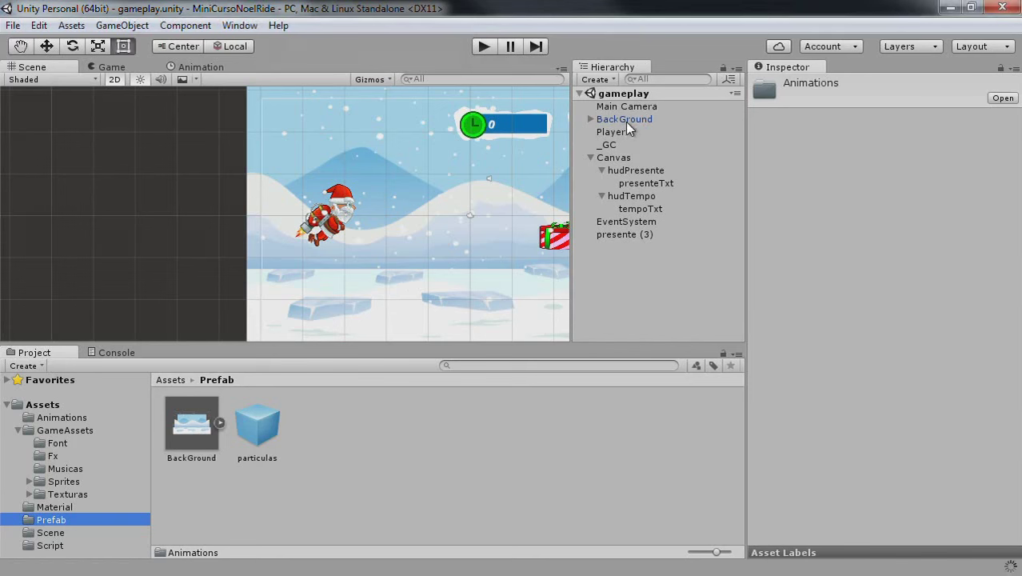
- Drag the particulas prefab from Assets/Prefab into the Player's Particula field
left_click(612, 132)
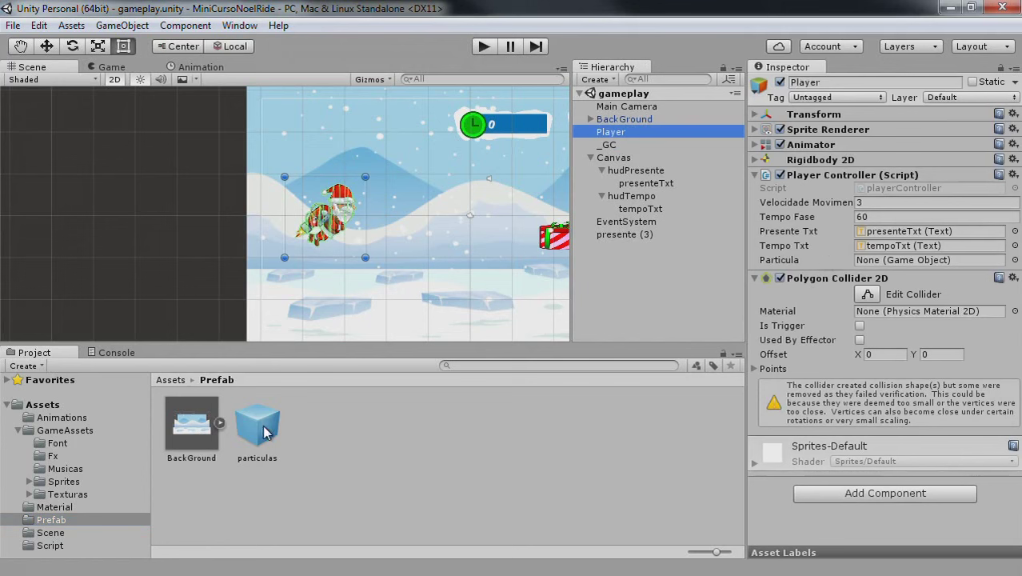
left_click(48, 521)
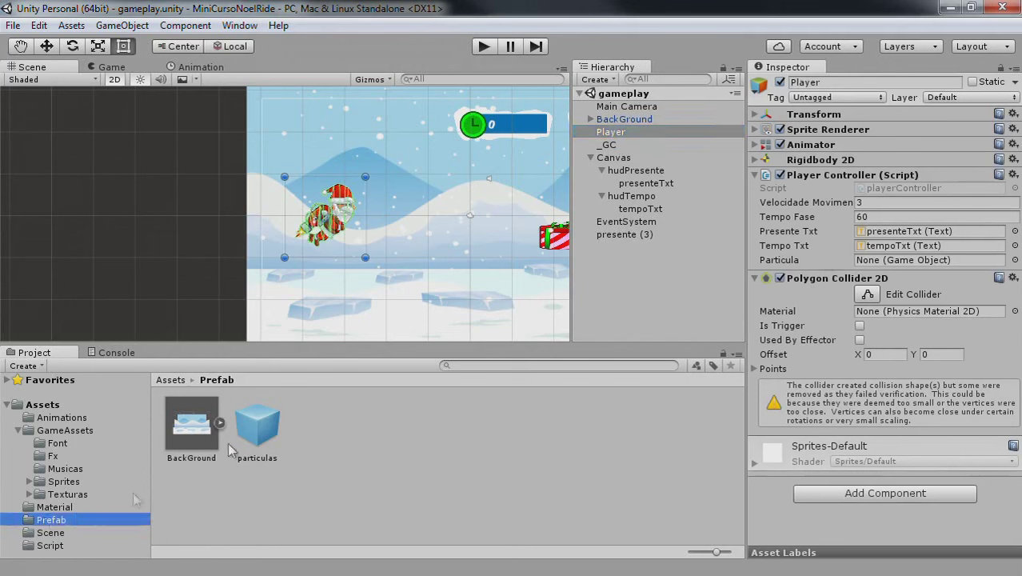
left_click_drag(258, 423, 890, 264)
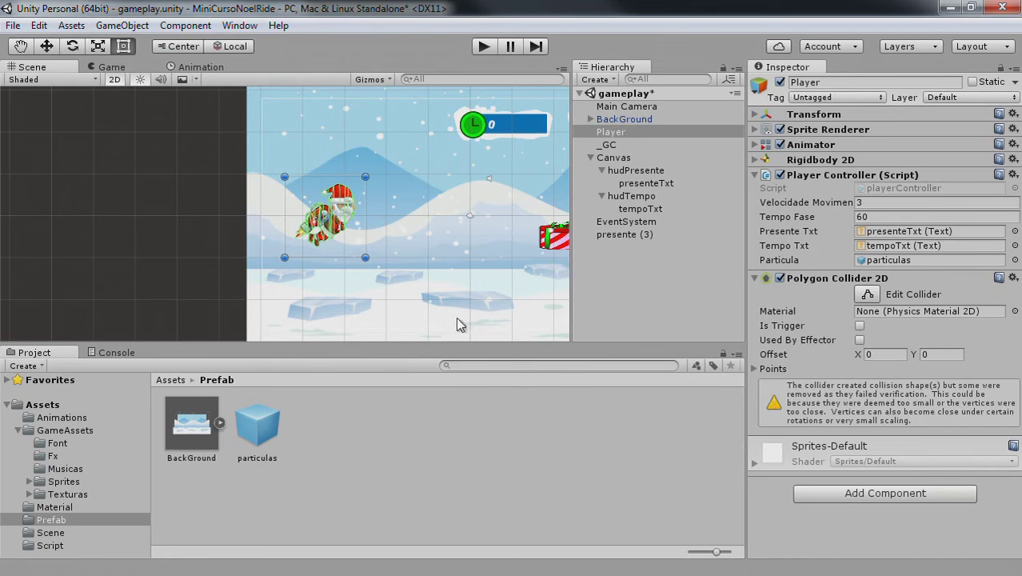
key("alt+Tab")
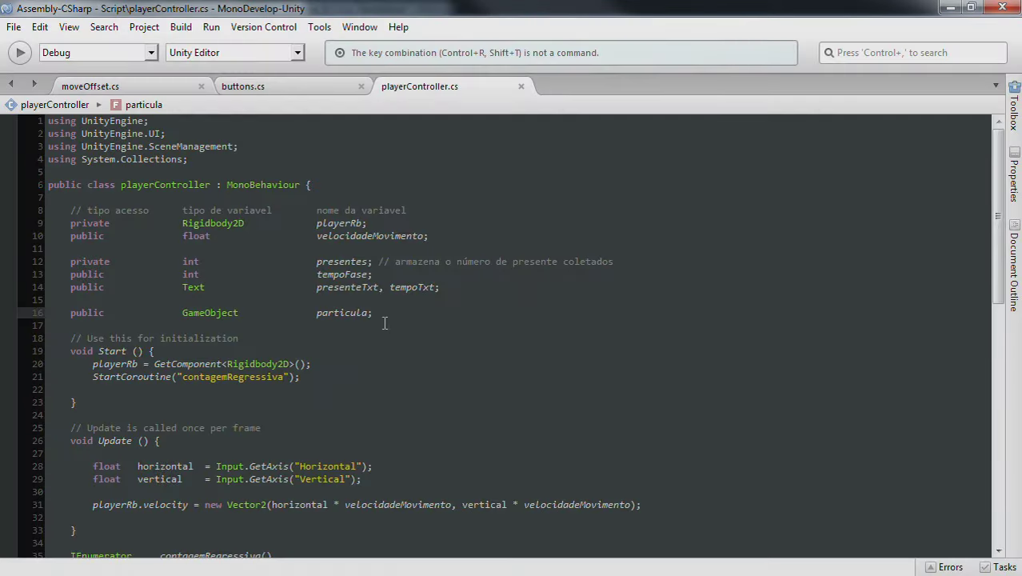
- Above the Destroy call, start an Instantiate of particula at col.transform.position
scroll(384, 322, "down", 4)
scroll(350, 322, "down", 7)
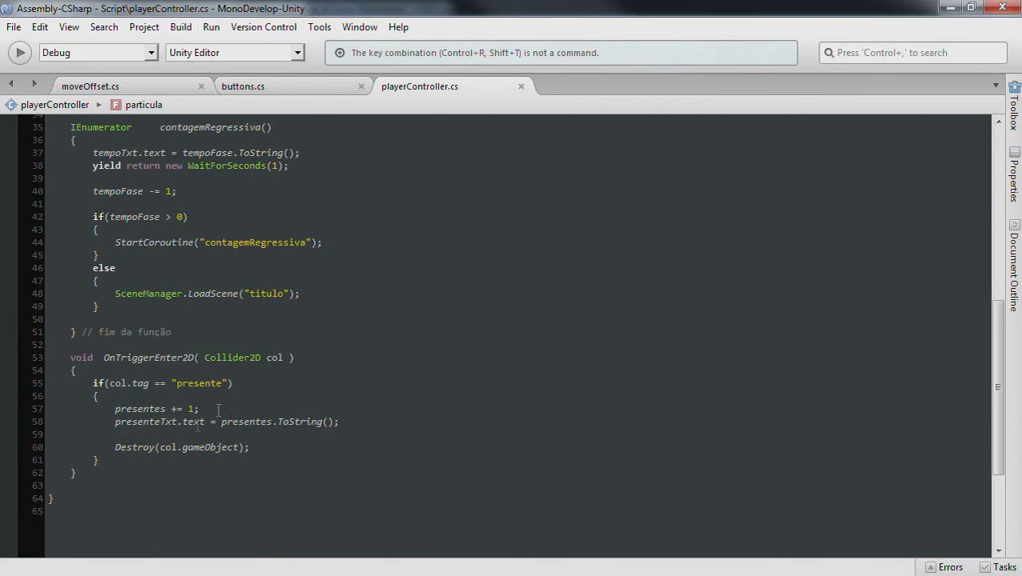
left_click(133, 433)
key("Return")
key("Return")
key("Up")
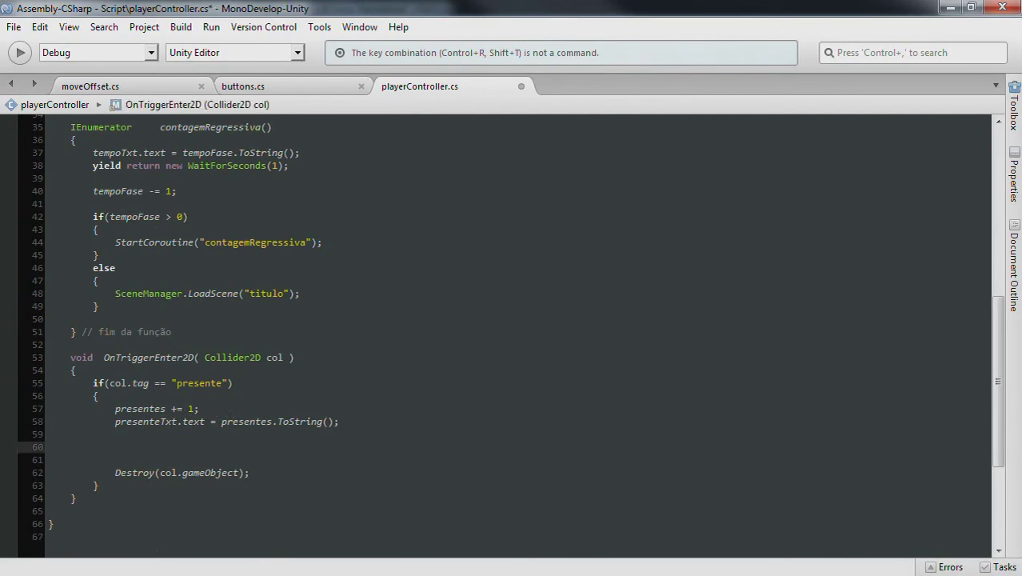
type("in")
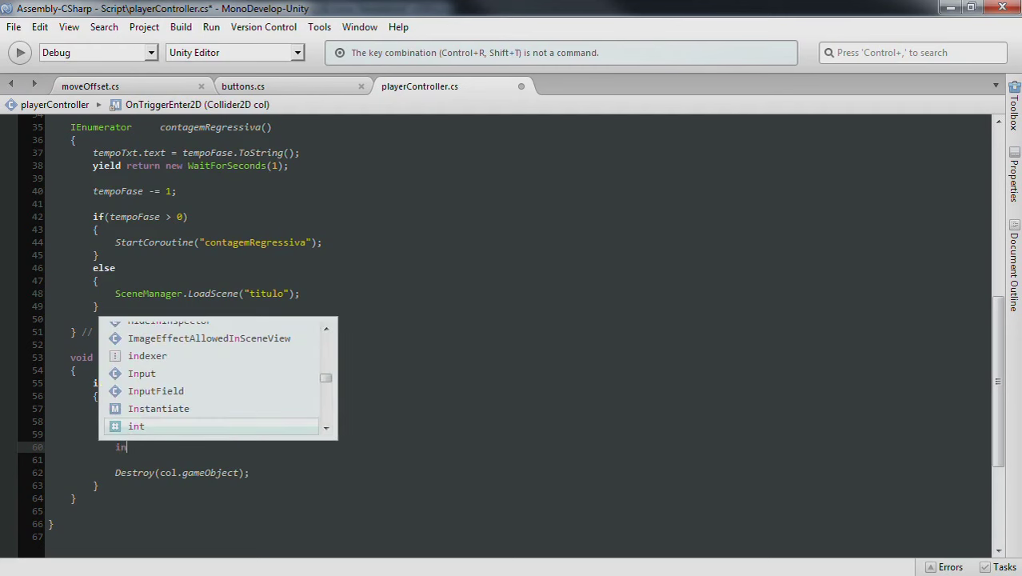
type("sta")
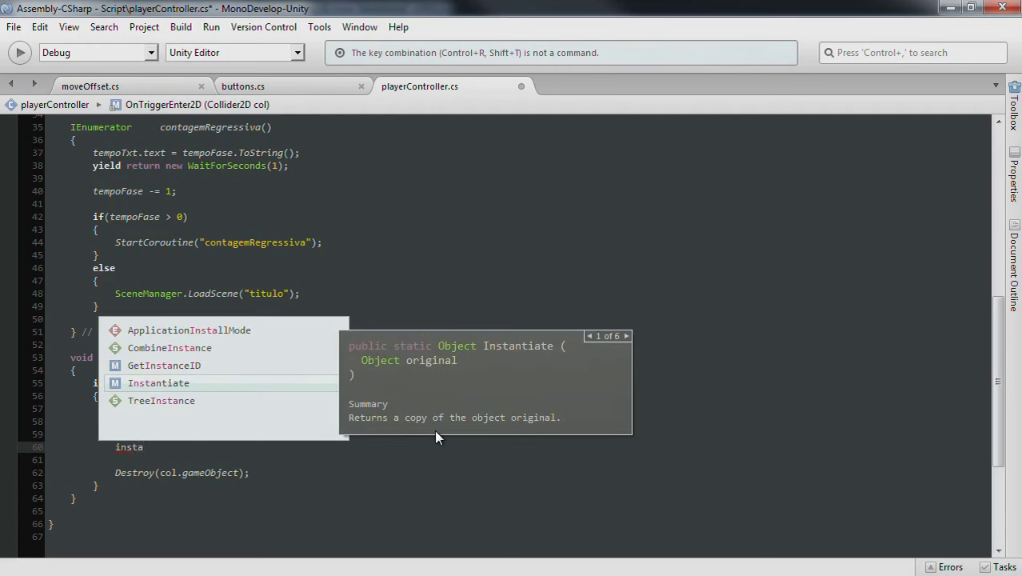
key("Return")
type("(")
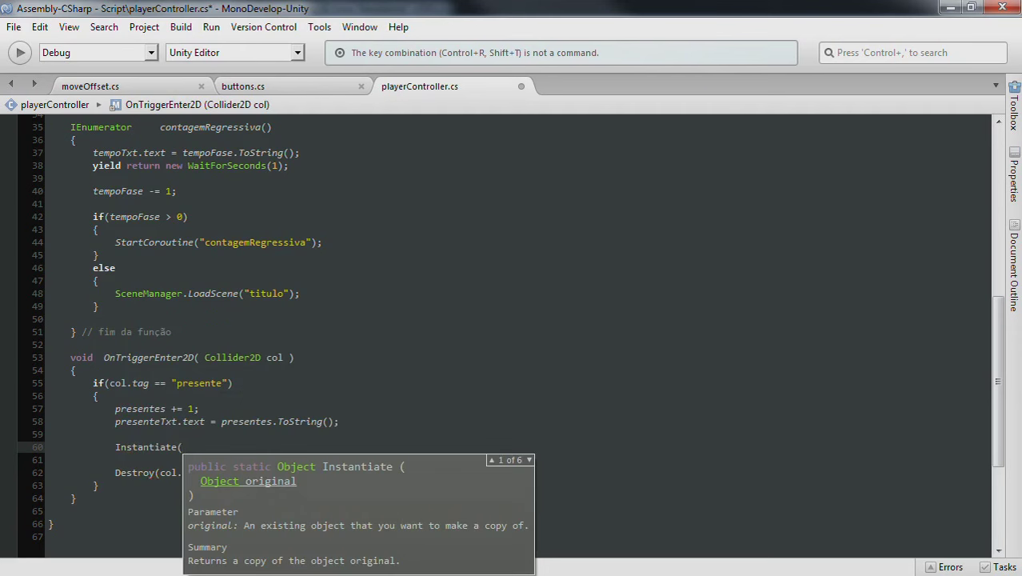
type("particula")
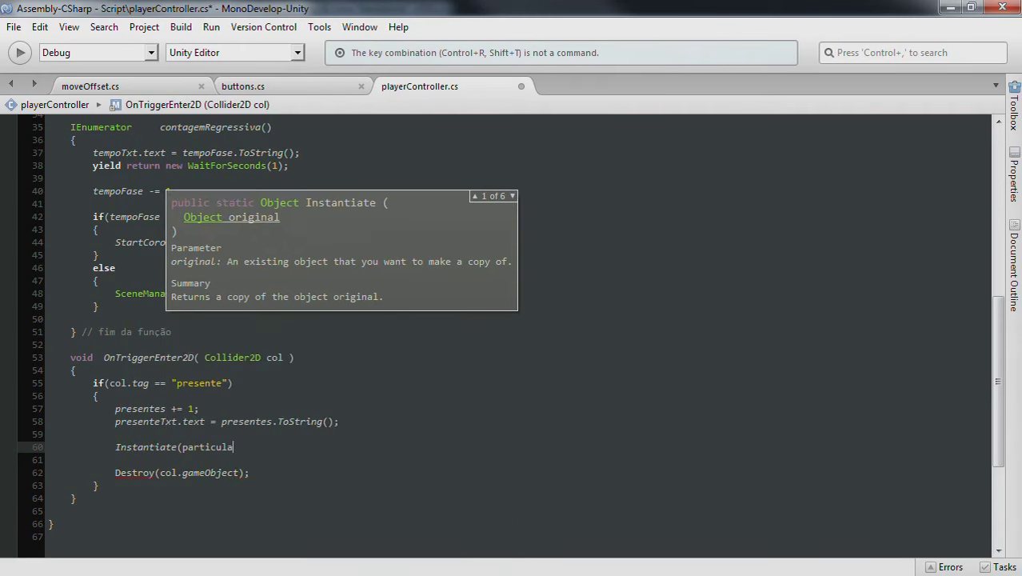
type(",")
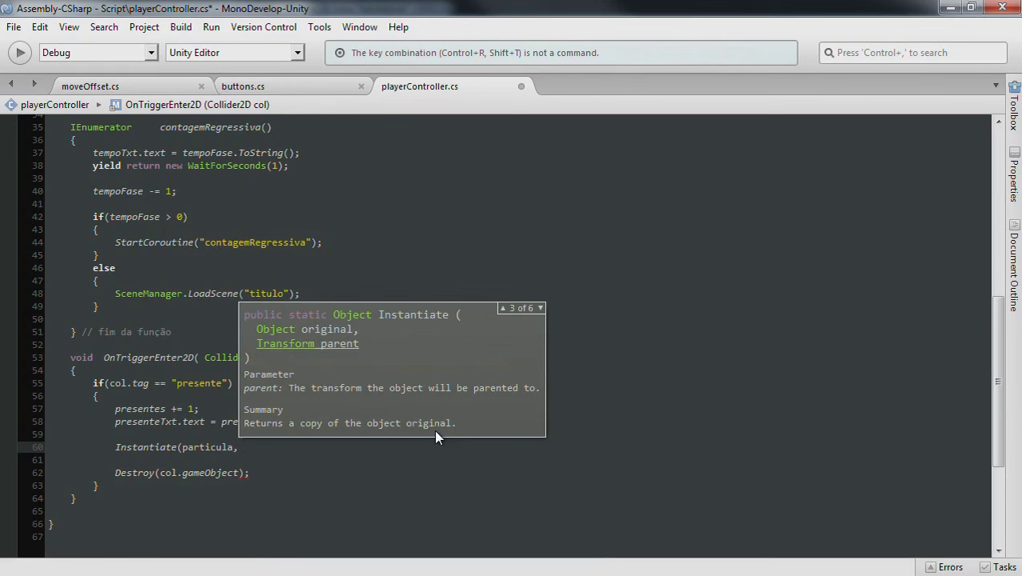
type("col.")
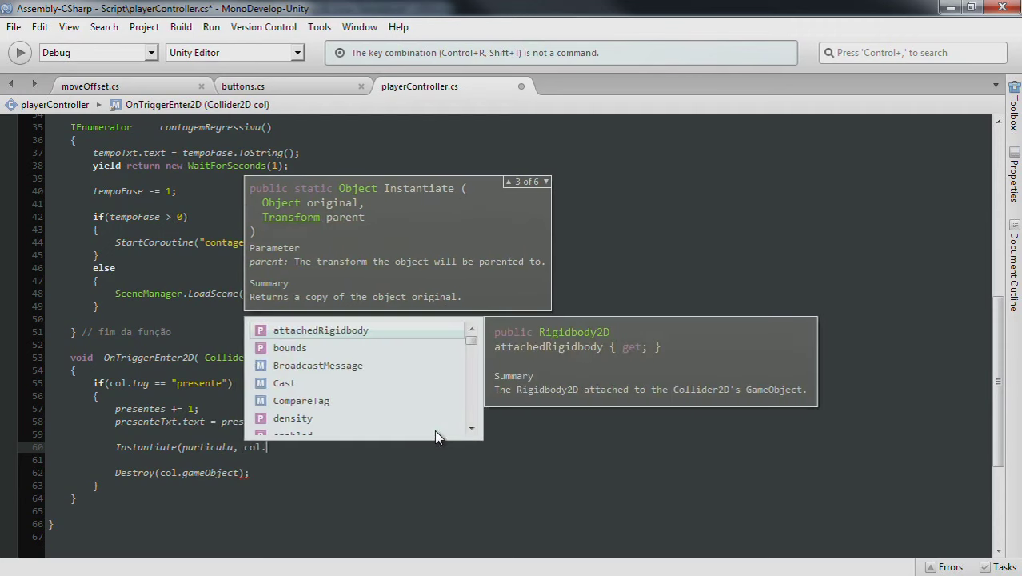
type("tra")
key("Return")
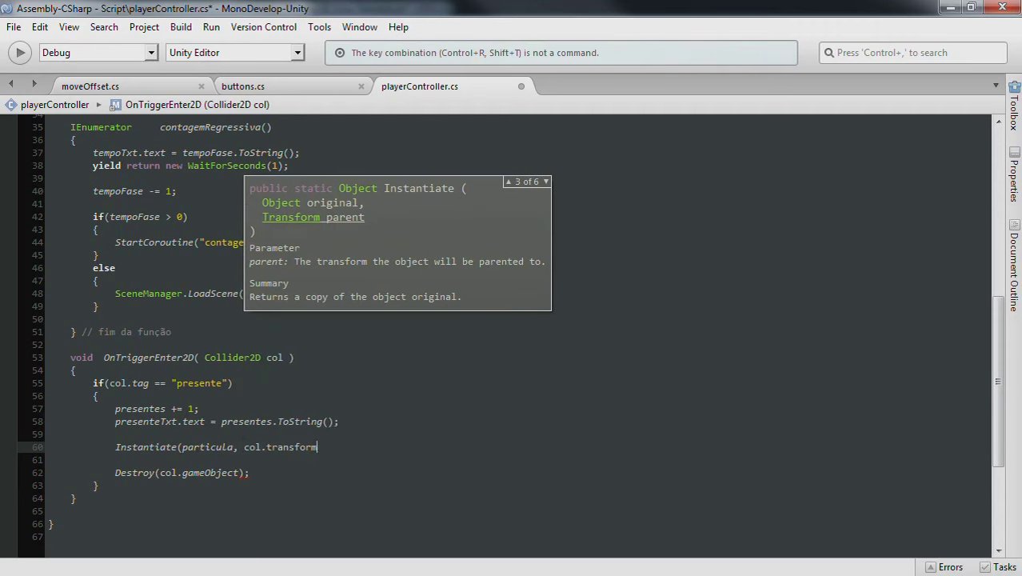
type(".po")
key("Return")
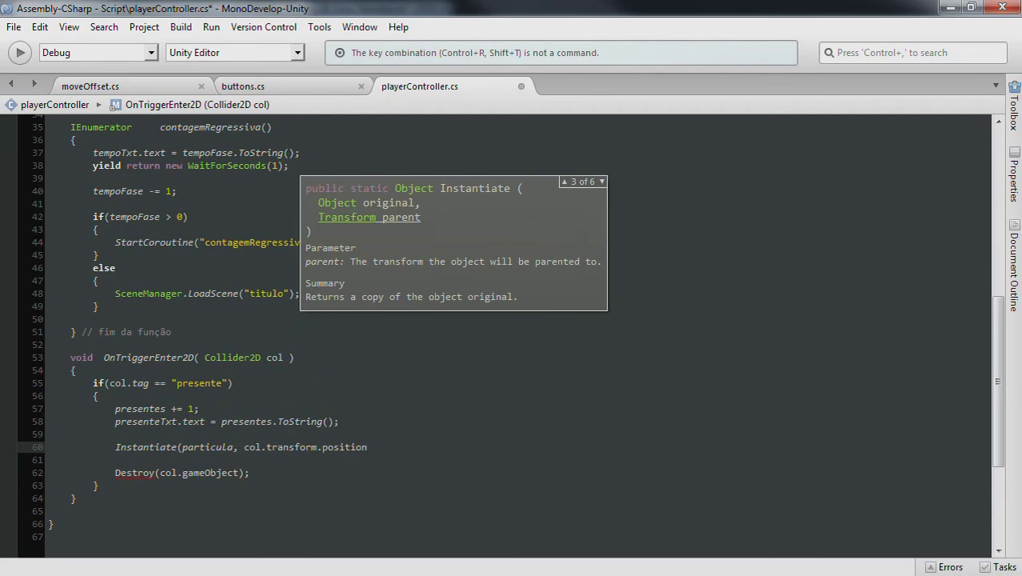
- Finish the Instantiate line with col.transform.rotation, save the script and return to Unity
type(", ")
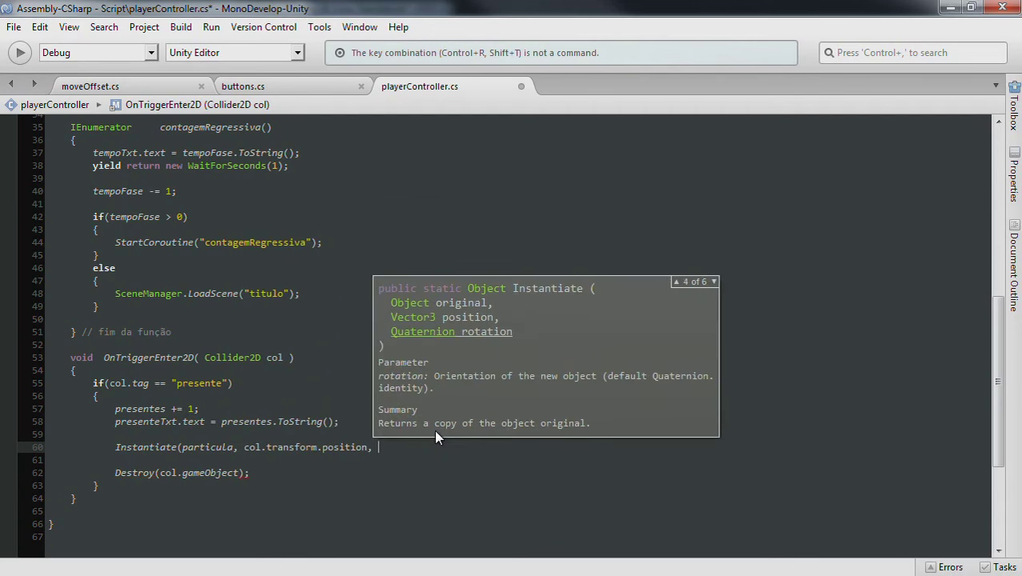
type("col.tra")
key("Return")
type(".r")
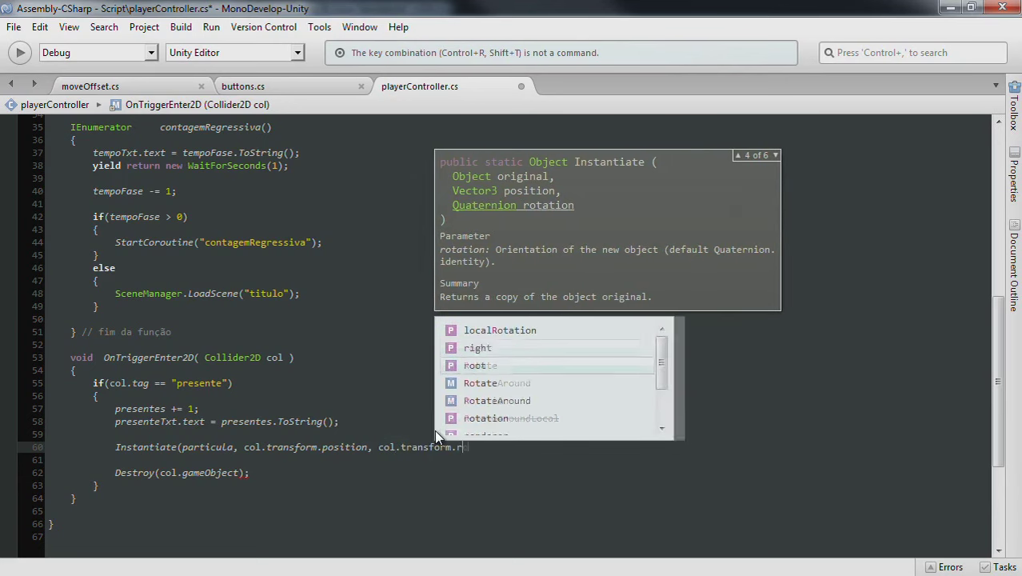
type("o")
key("Down")
key("Down")
key("Down")
key("Return")
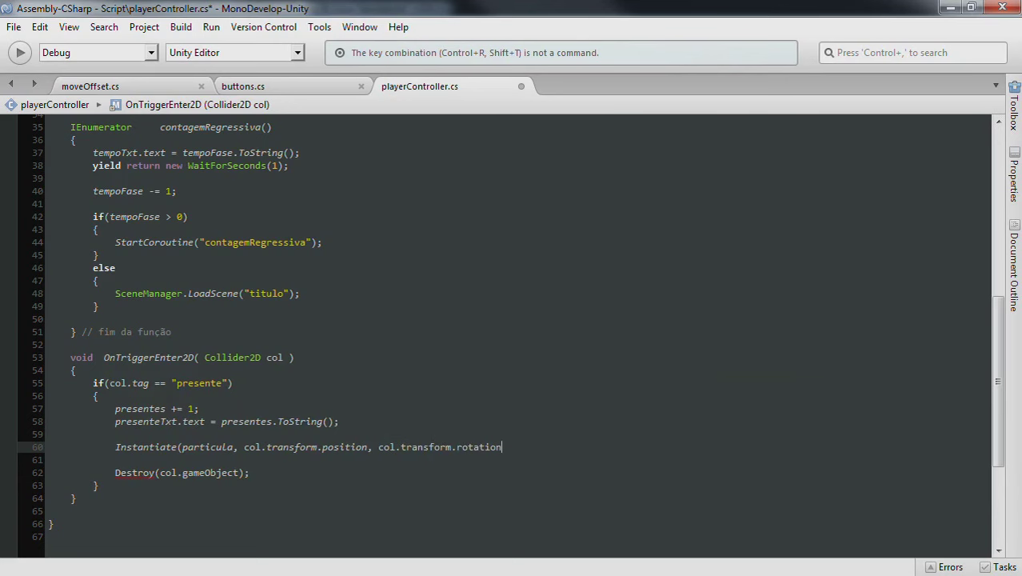
type(");")
key("ctrl+s")
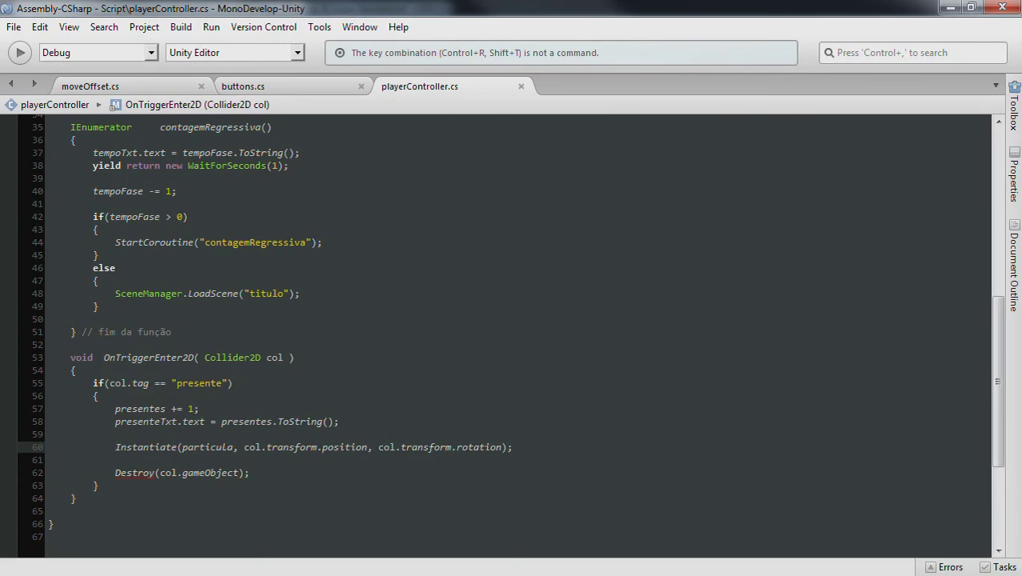
key("alt+Tab")
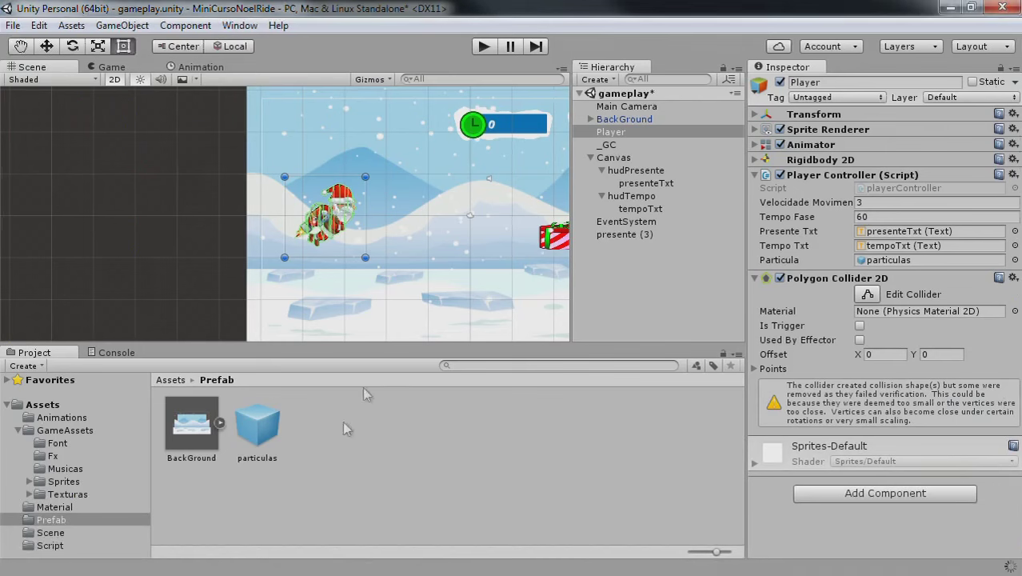
left_click(484, 48)
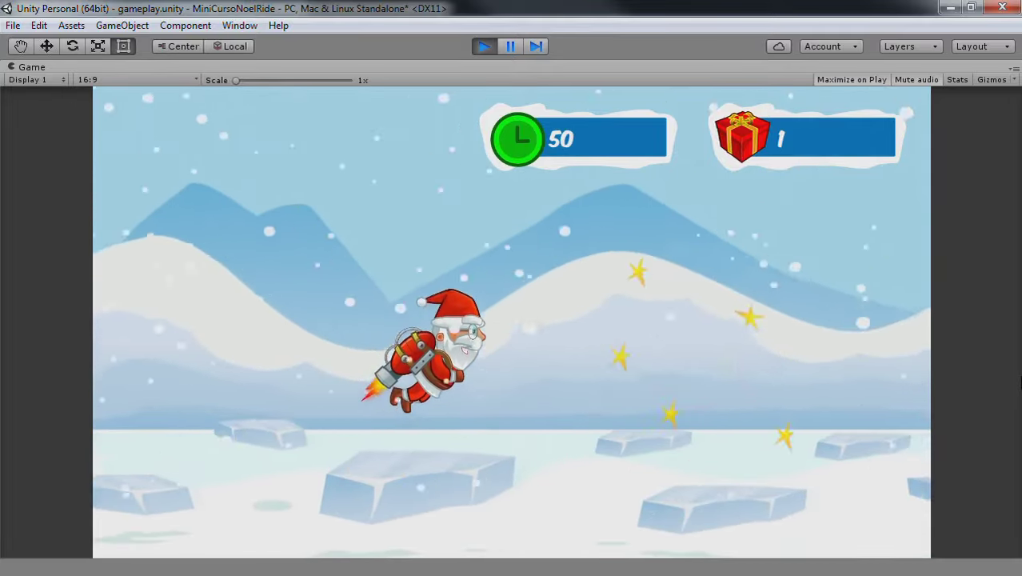
left_click(484, 47)
scroll(545, 228, "down", 2)
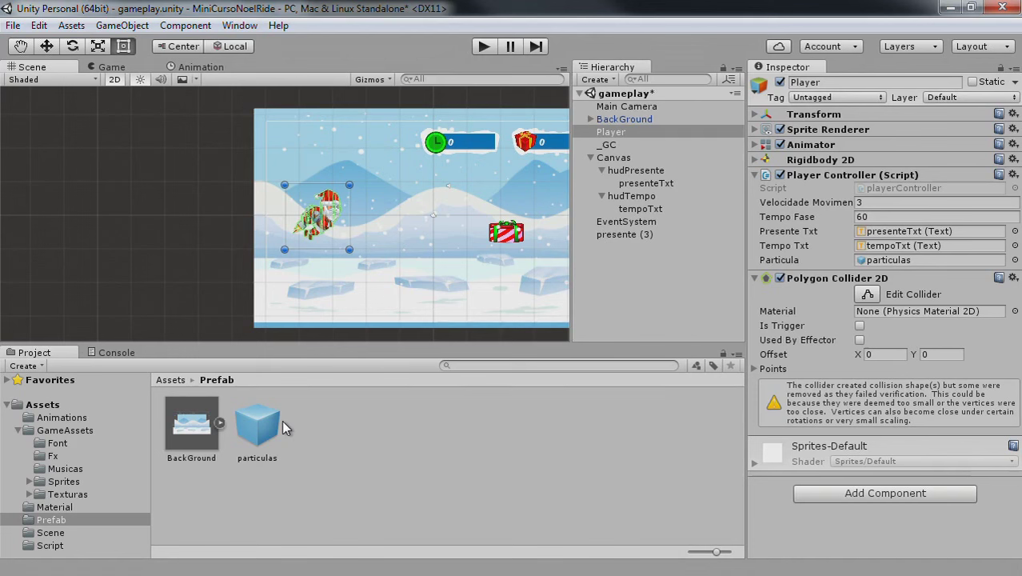
- Drag the particulas prefab into the Scene view, leaving its Sprite Renderer sprite as None
left_click_drag(281, 421, 428, 254)
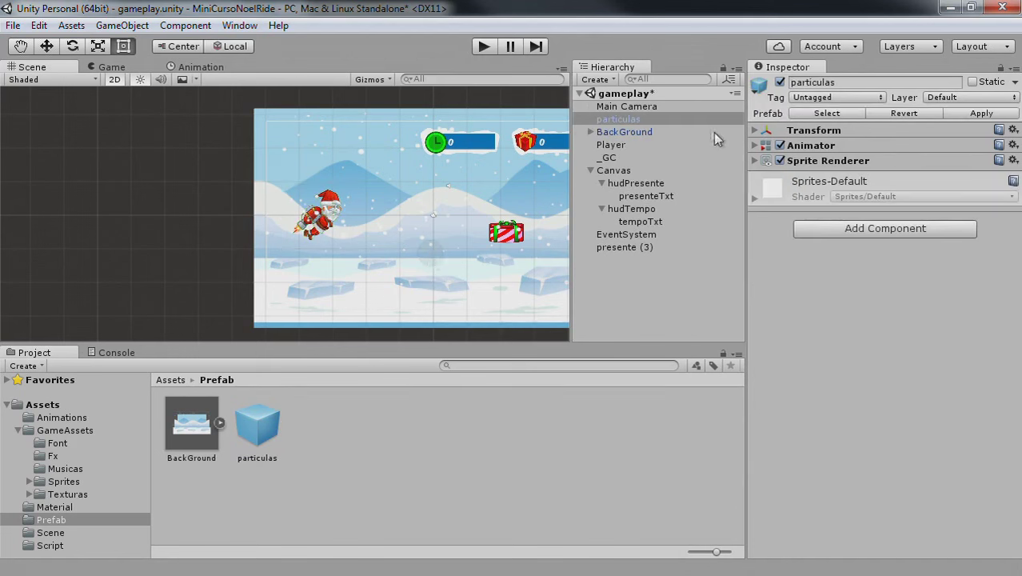
left_click(839, 164)
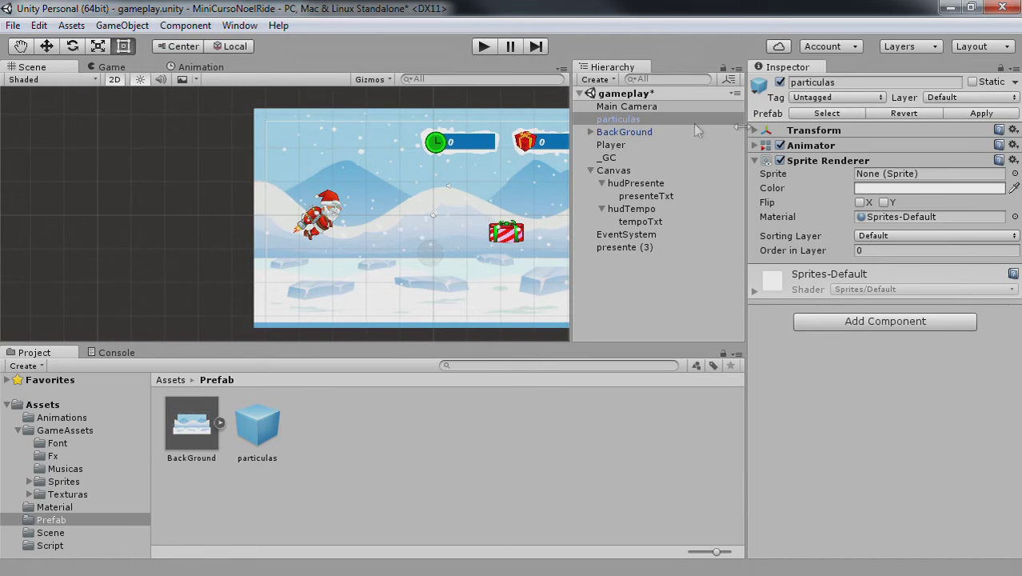
left_click(1014, 173)
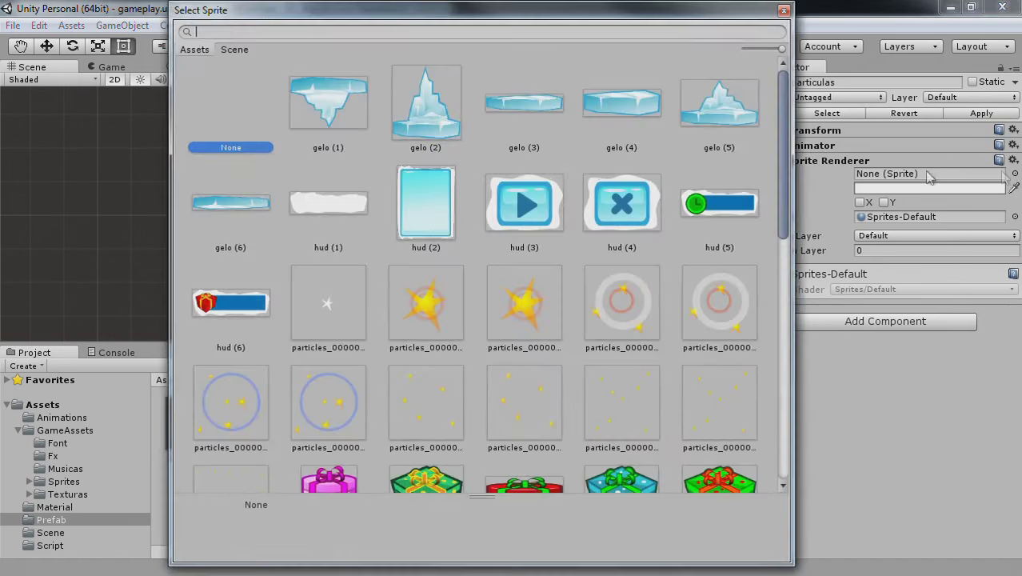
double_click(240, 105)
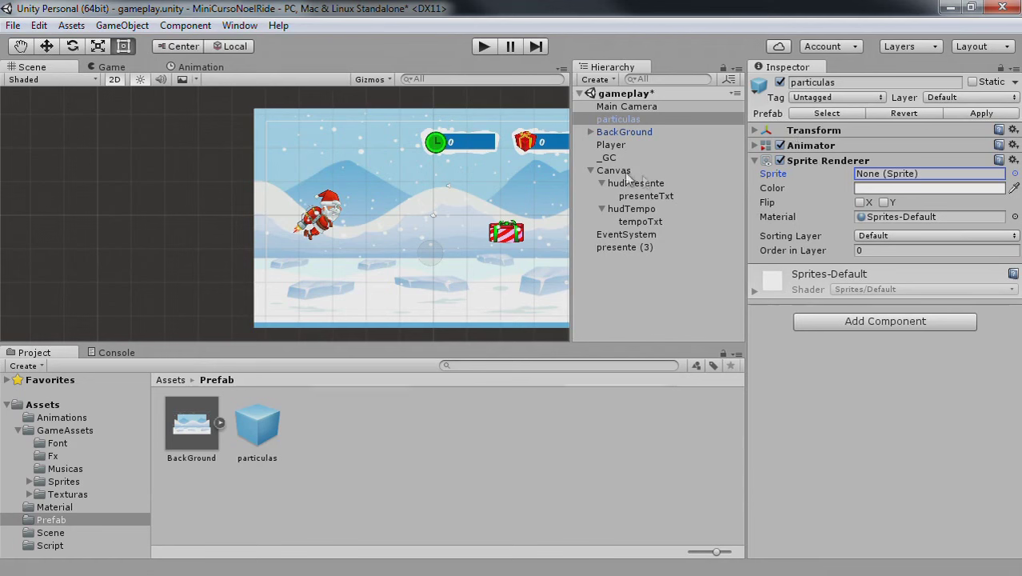
left_click(618, 120)
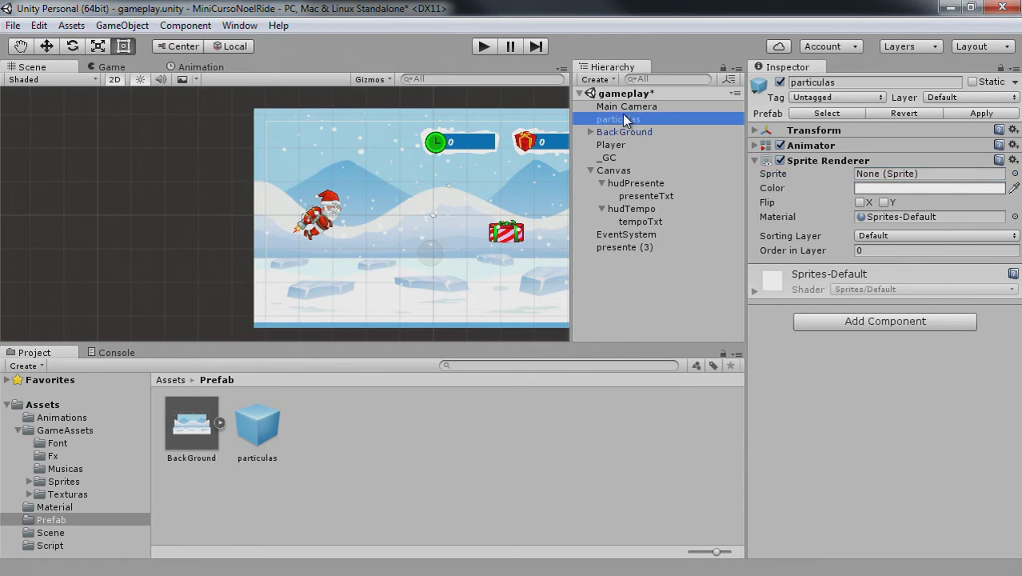
left_click(240, 27)
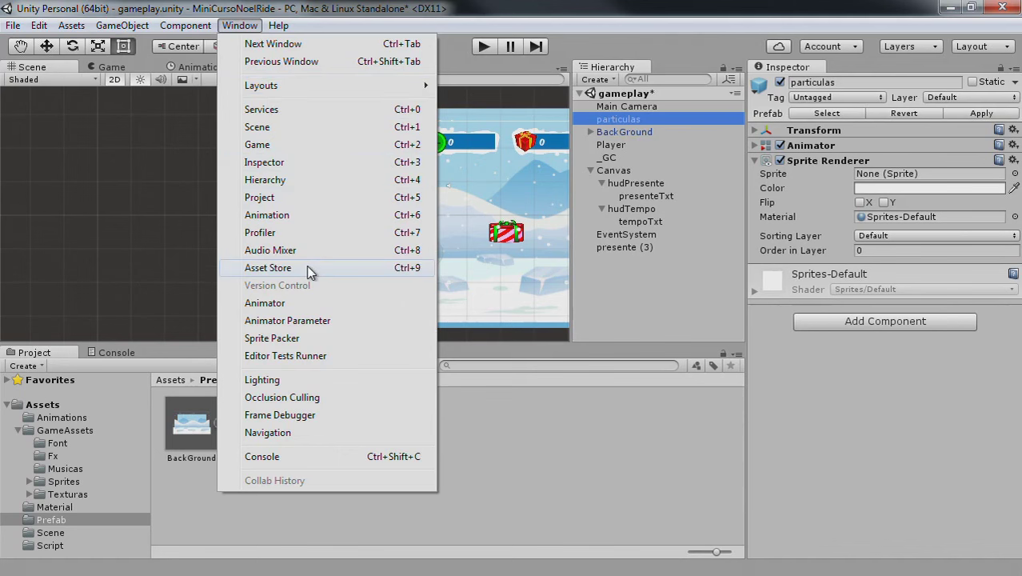
- Undock and enlarge the particulas Animator, moving the particulas state next to Entry
left_click(308, 304)
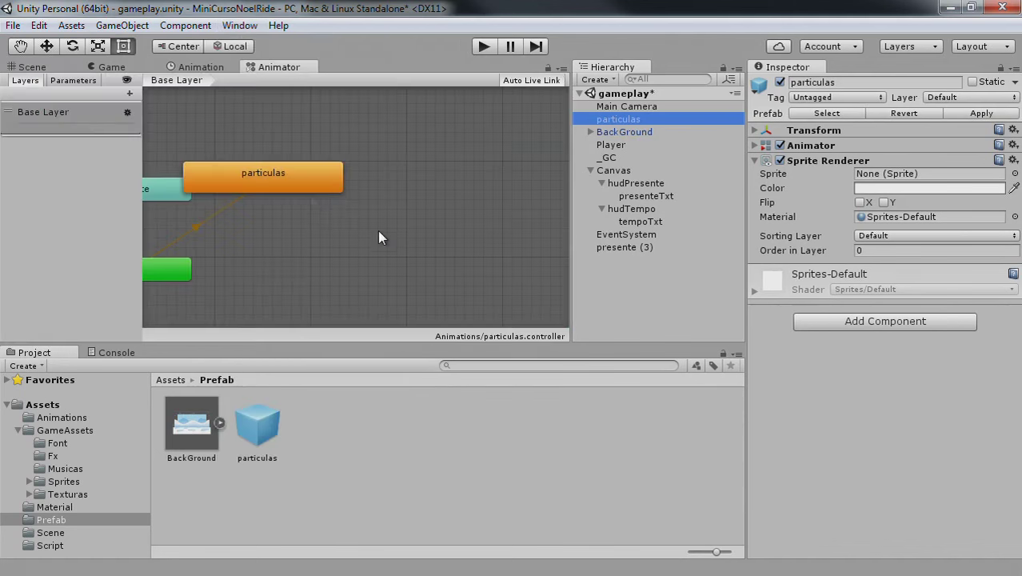
left_click_drag(278, 67, 417, 197)
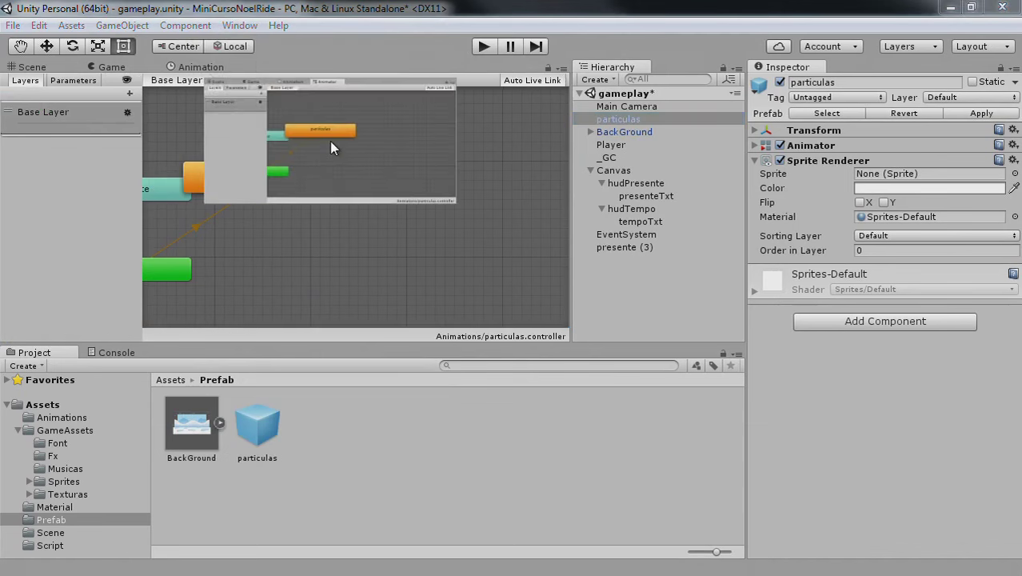
left_click_drag(618, 295, 704, 452)
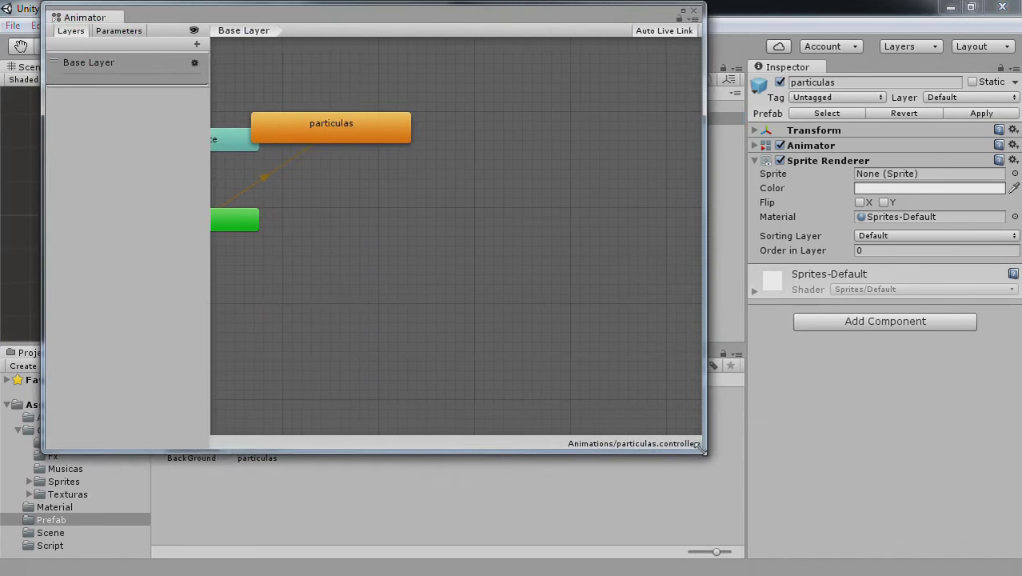
left_click(382, 310)
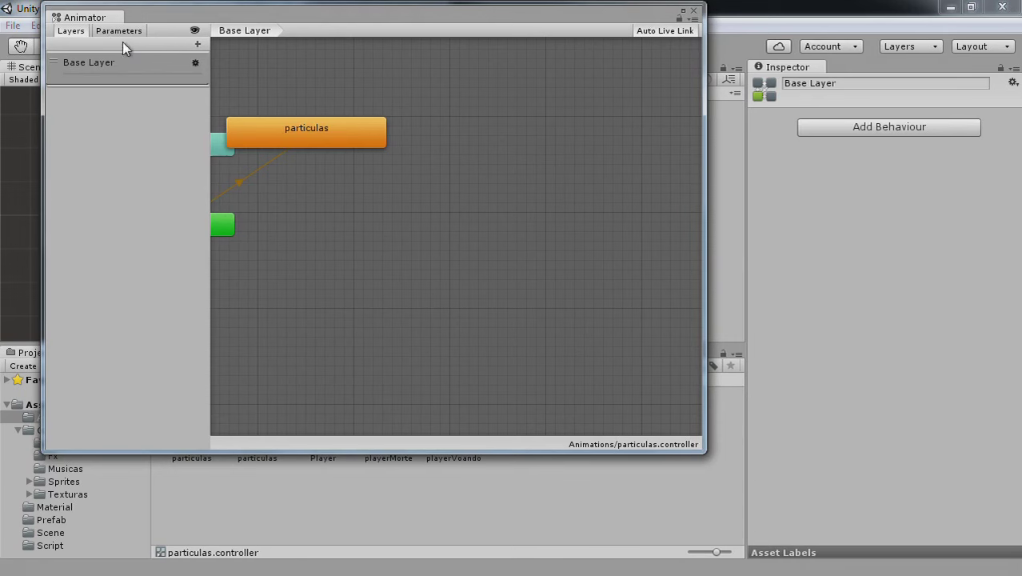
left_click(193, 32)
middle_click_drag(297, 274, 400, 276)
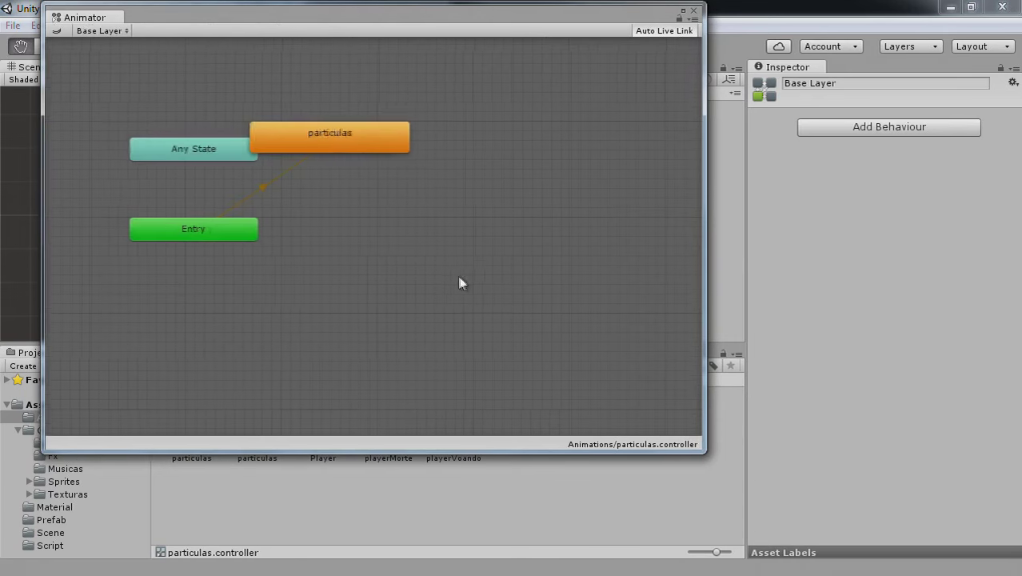
left_click_drag(311, 144, 360, 230)
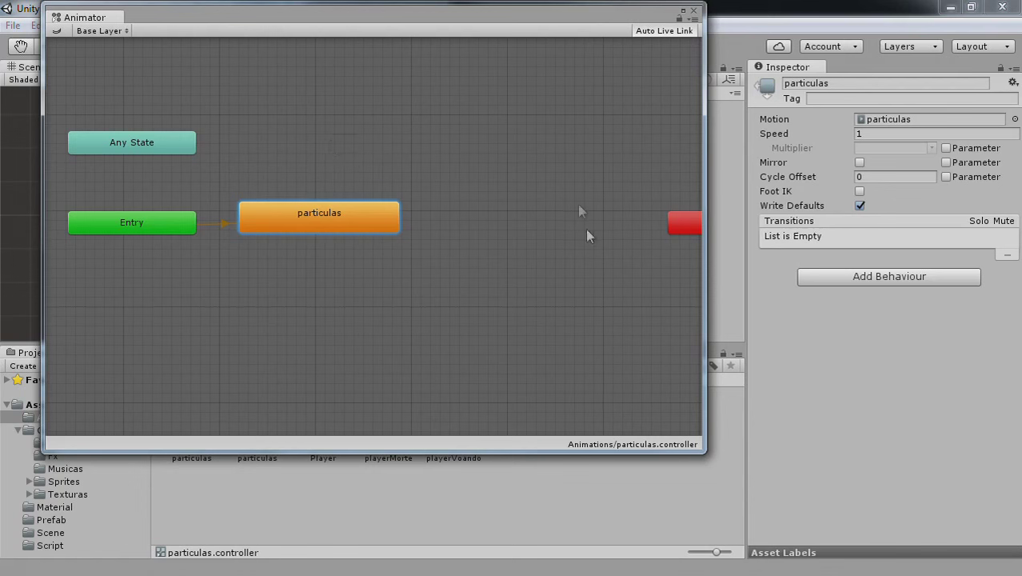
- Create an empty New State to the right of particulas
right_click(522, 217)
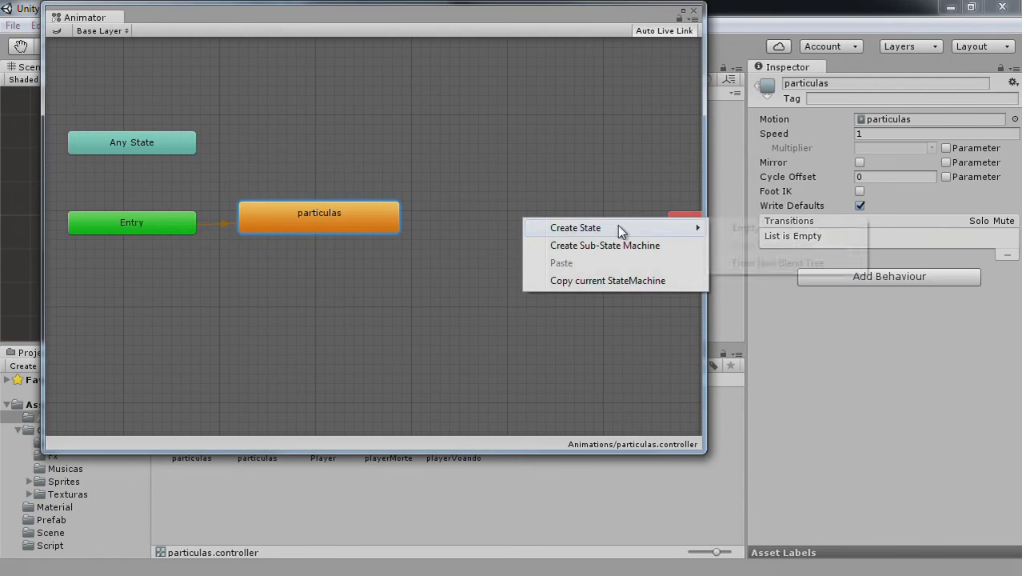
mouse_move(618, 228)
left_click(726, 231)
left_click_drag(571, 232, 519, 218)
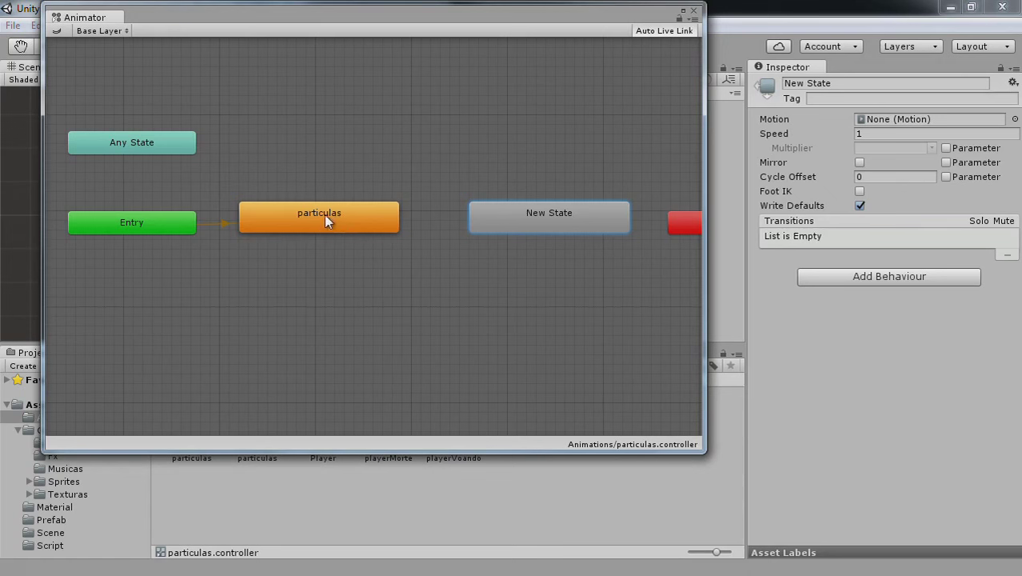
- Add a particulas-to-New State transition, reset its settings, and close the Animator
right_click(361, 216)
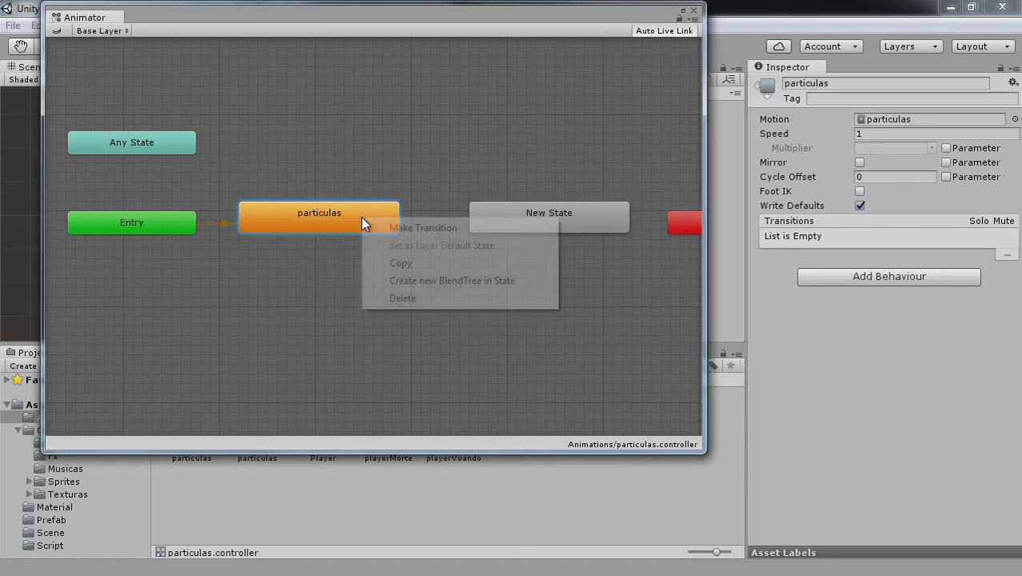
left_click(414, 230)
left_click(496, 220)
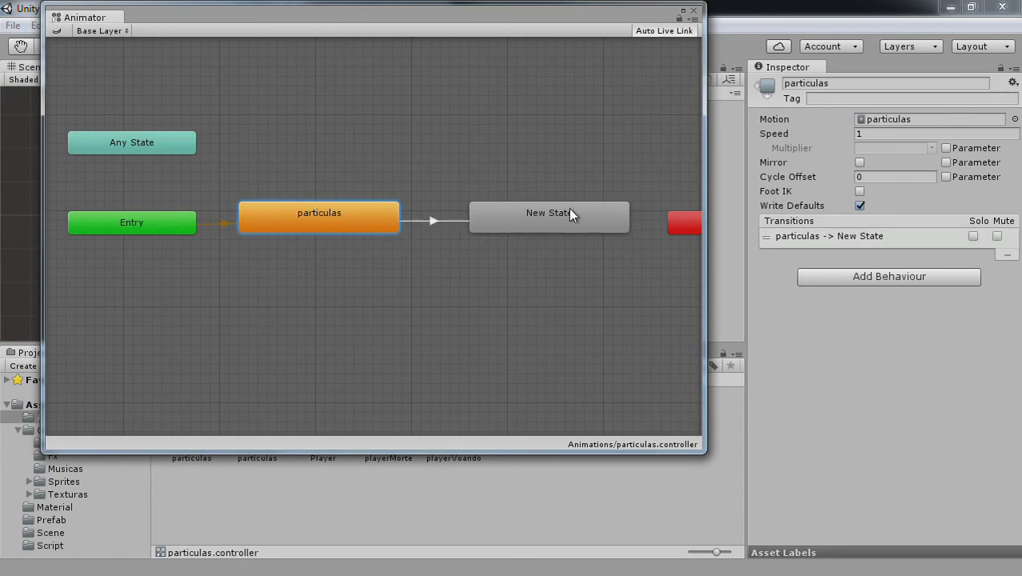
left_click(451, 221)
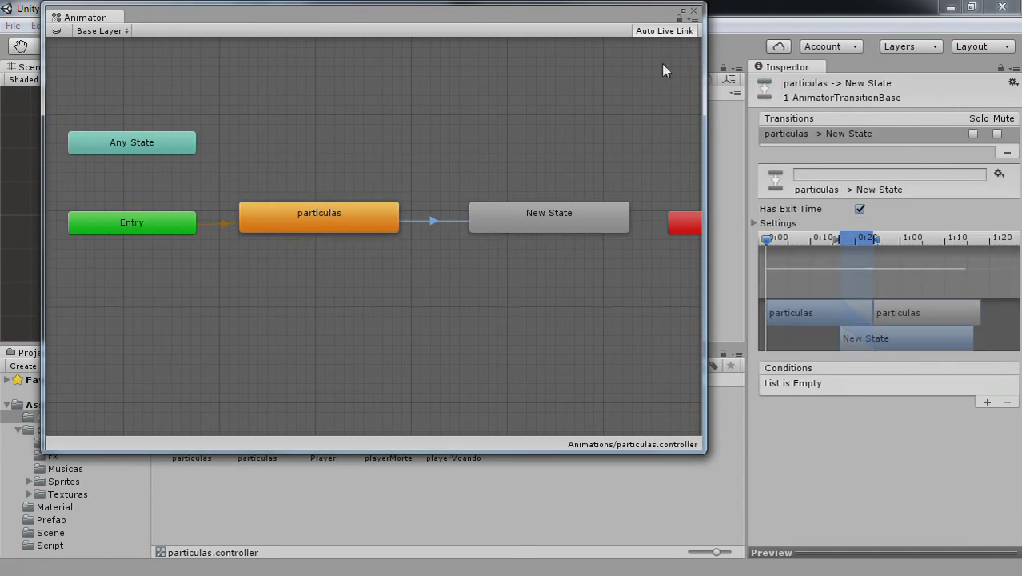
left_click_drag(702, 118, 623, 120)
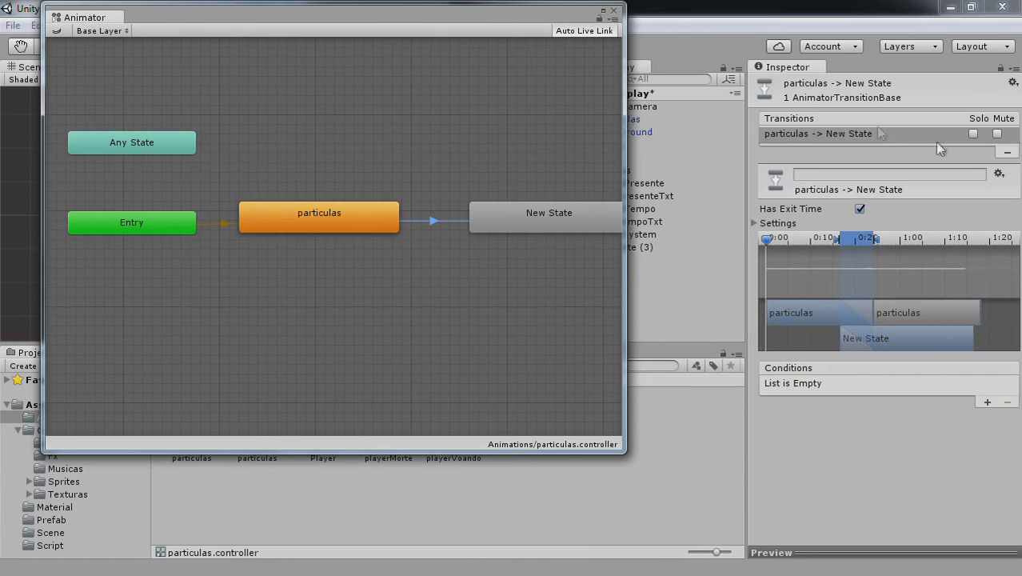
left_click(999, 176)
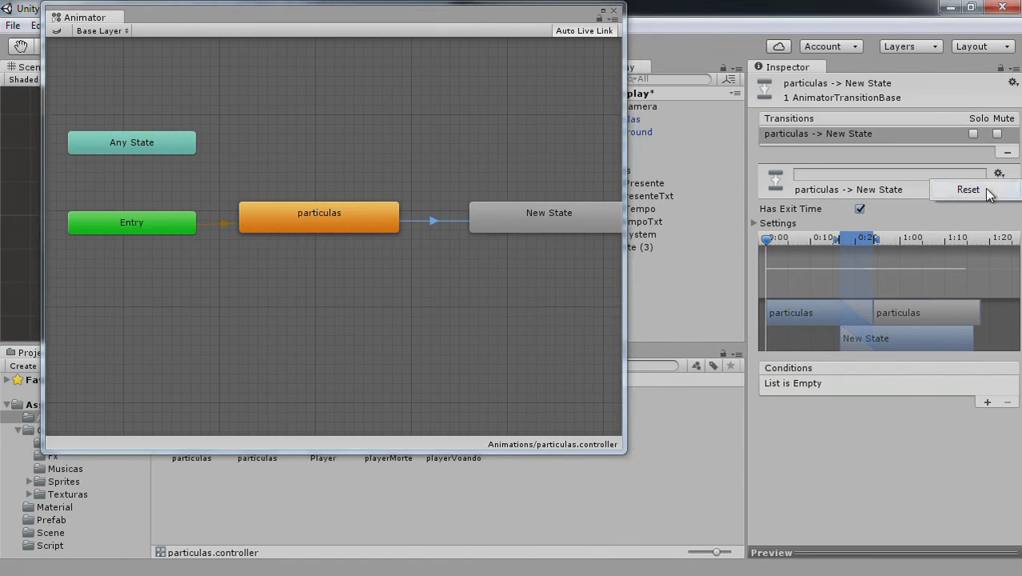
left_click(968, 189)
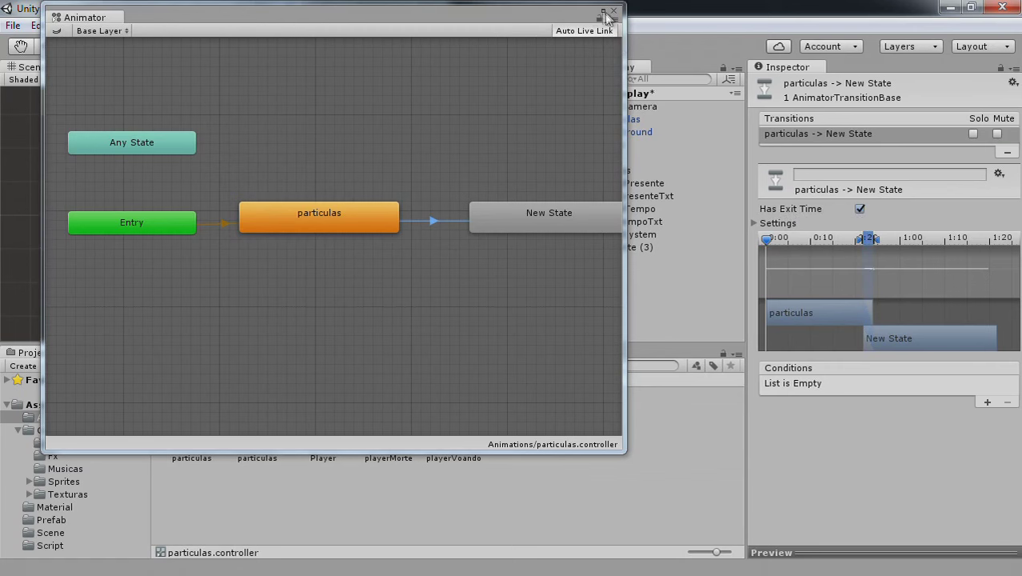
left_click(613, 11)
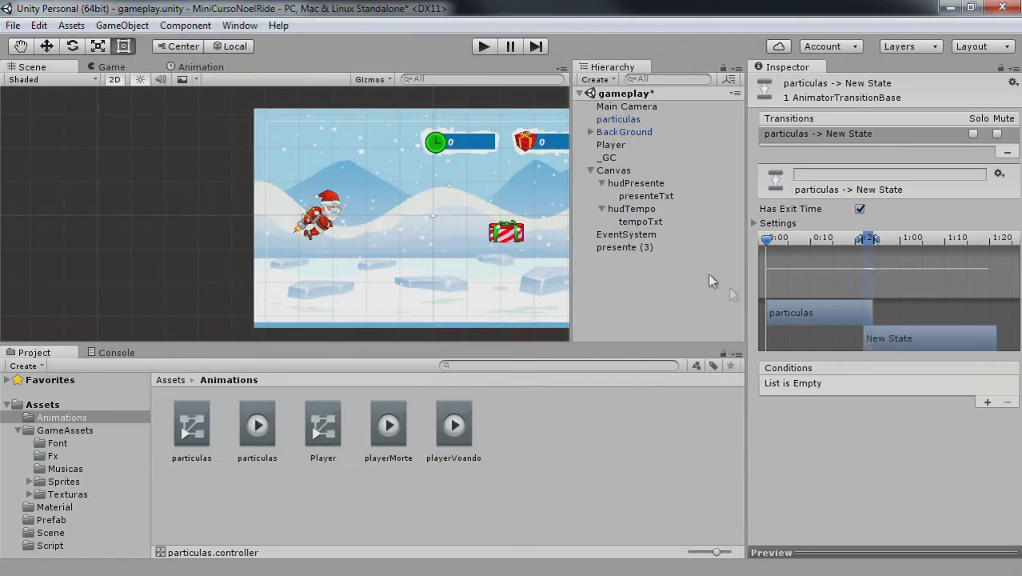
- Delete particulas from the scene, then play-test flying Santa into a gift and stop
left_click(618, 119)
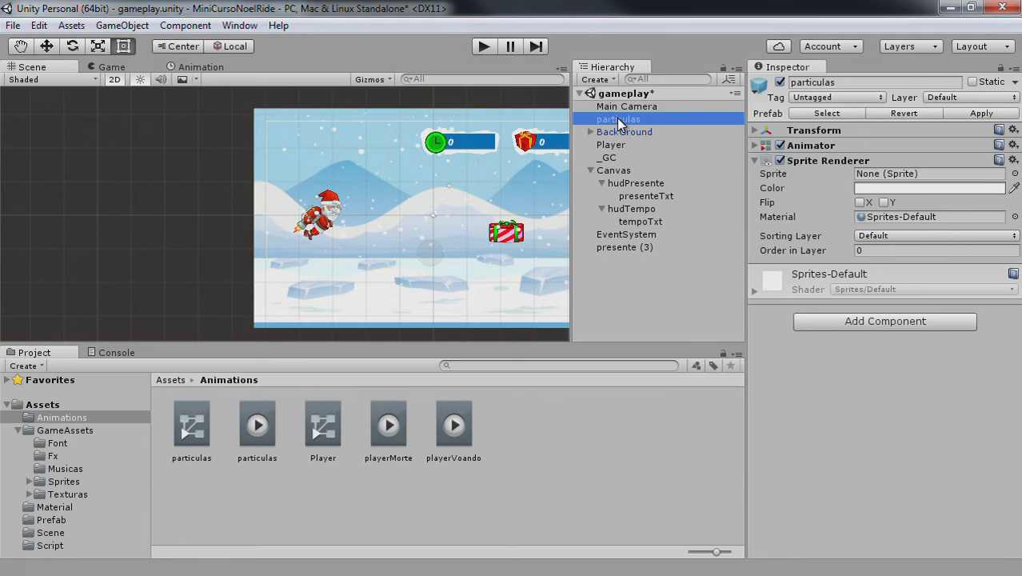
key("Delete")
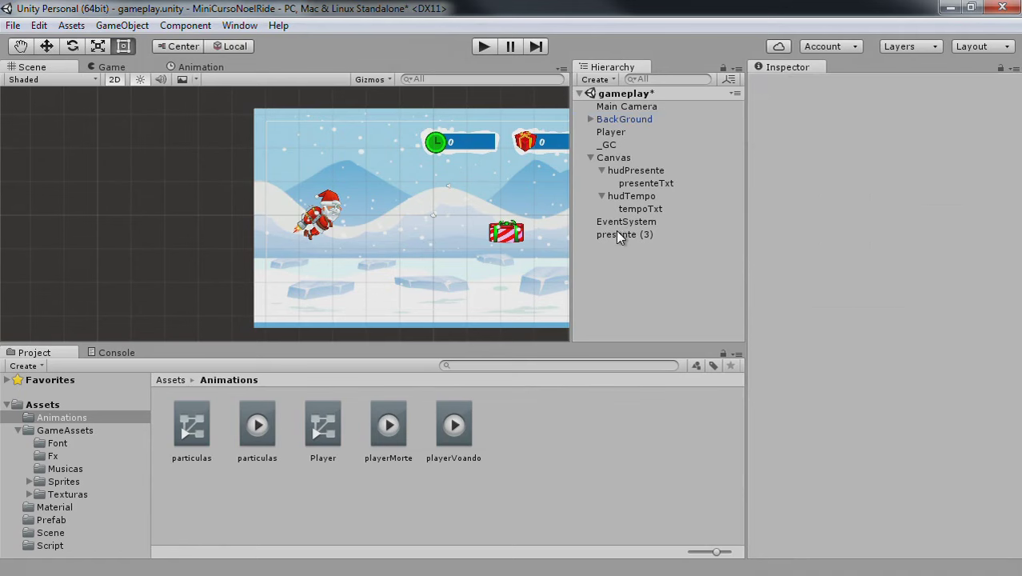
left_click(483, 46)
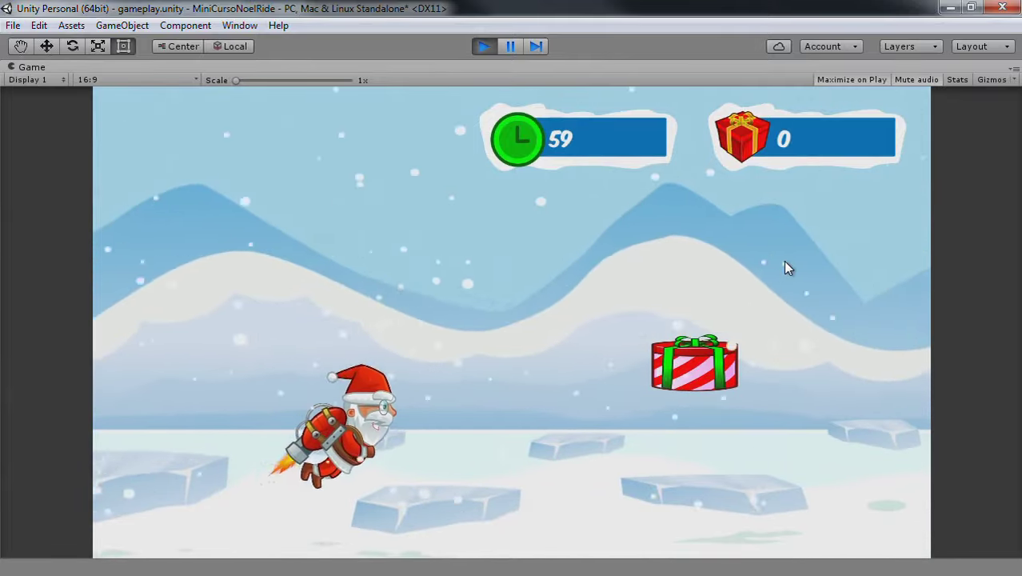
left_click(787, 268)
left_click(786, 268)
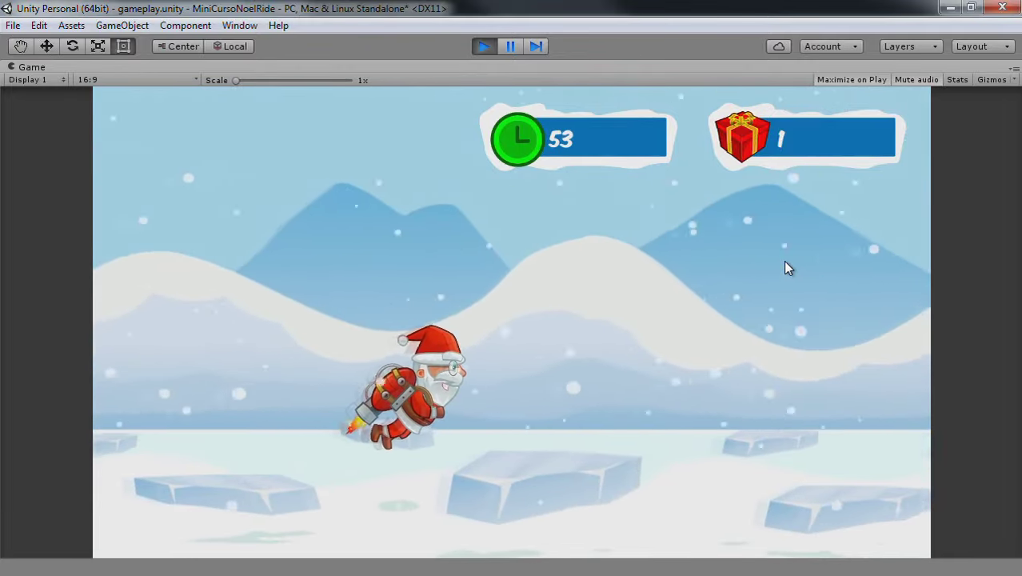
left_click(786, 268)
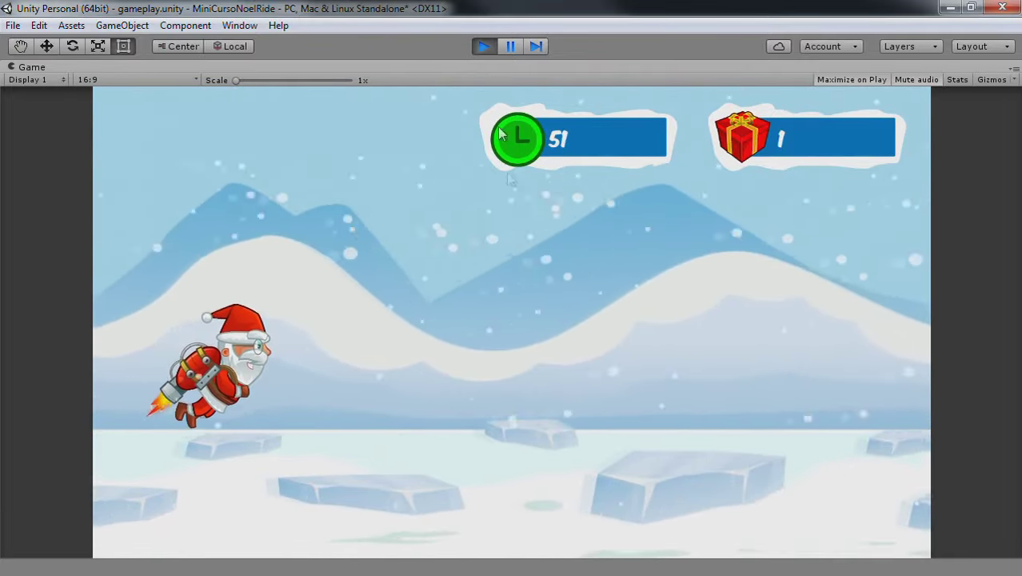
left_click(484, 47)
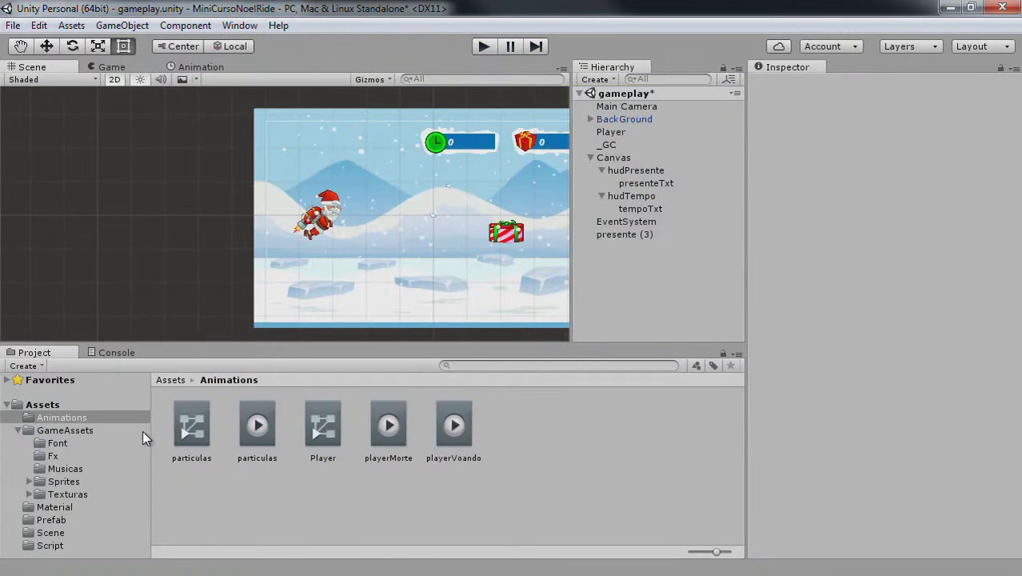
- Drag presente (3) into the Prefab folder as a prefab, then delete it from the Hierarchy
left_click(55, 534)
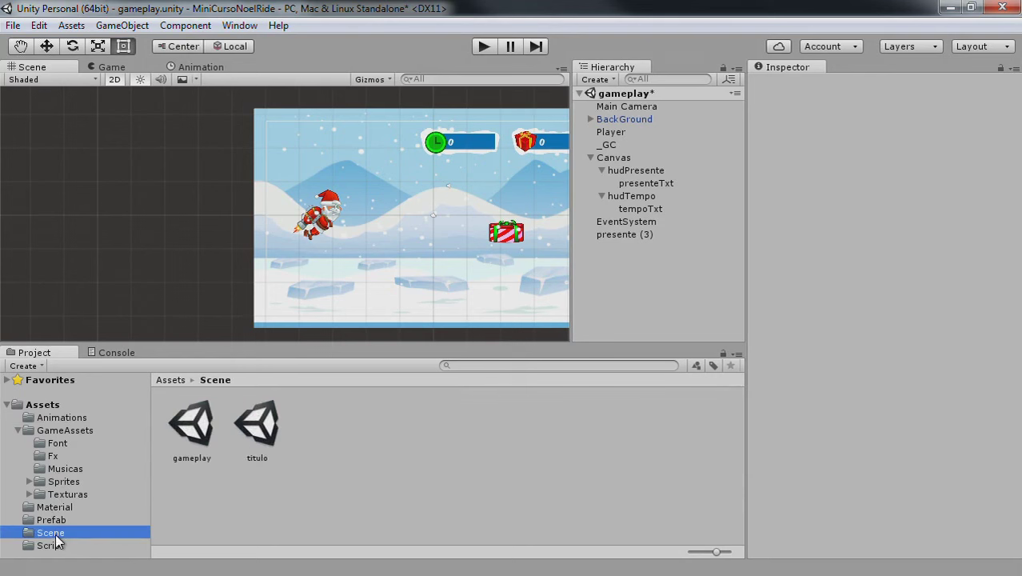
left_click(59, 521)
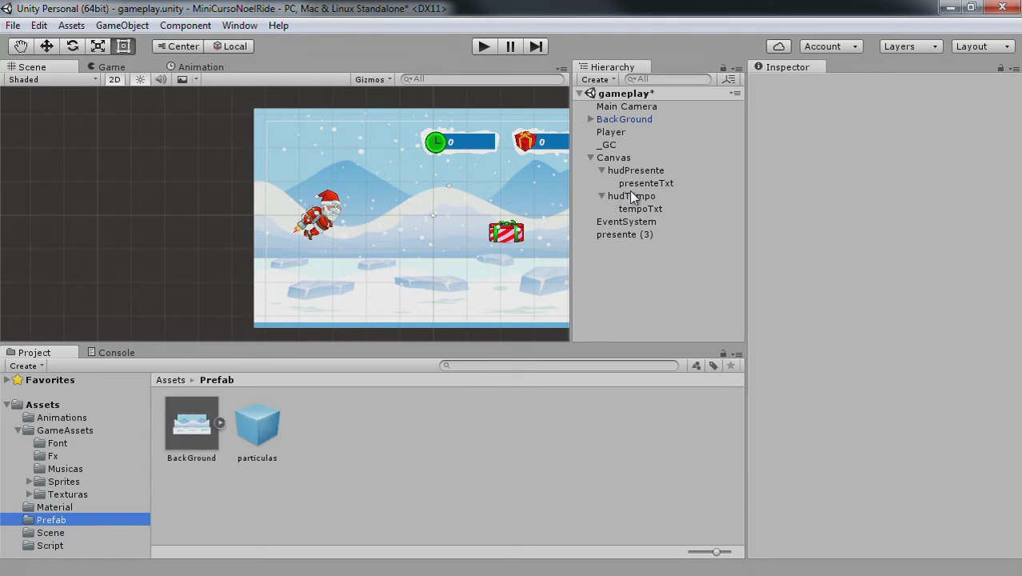
left_click_drag(635, 235, 428, 433)
left_click(625, 240)
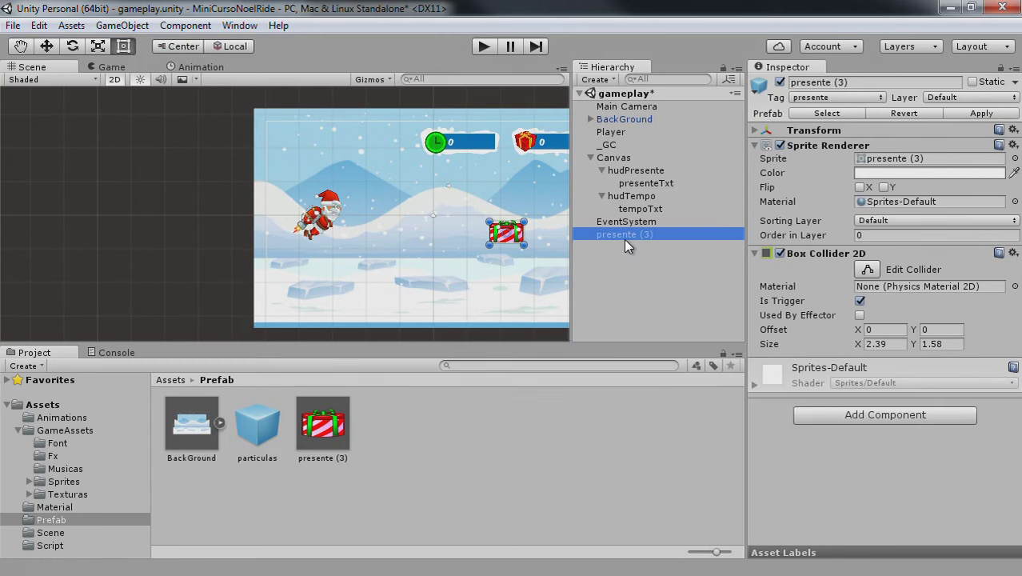
key("Delete")
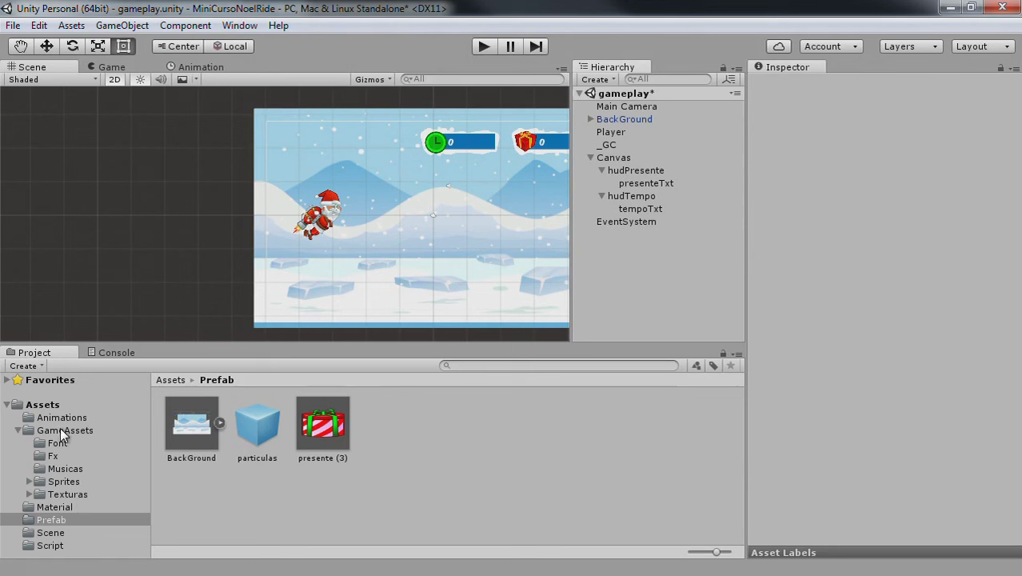
left_click(64, 482)
- Drag the gelo (3) ice sprite from Sprites/objetos into the scene
double_click(256, 424)
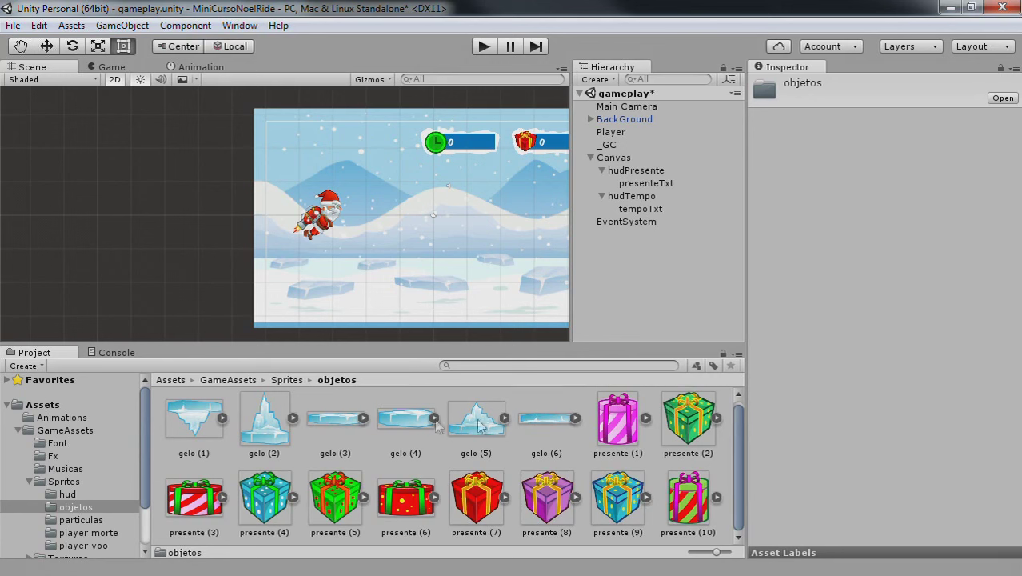
mouse_move(342, 425)
left_mouse_down()
mouse_move(424, 282)
mouse_move(475, 254)
left_mouse_up()
scroll(476, 257, "down", 2)
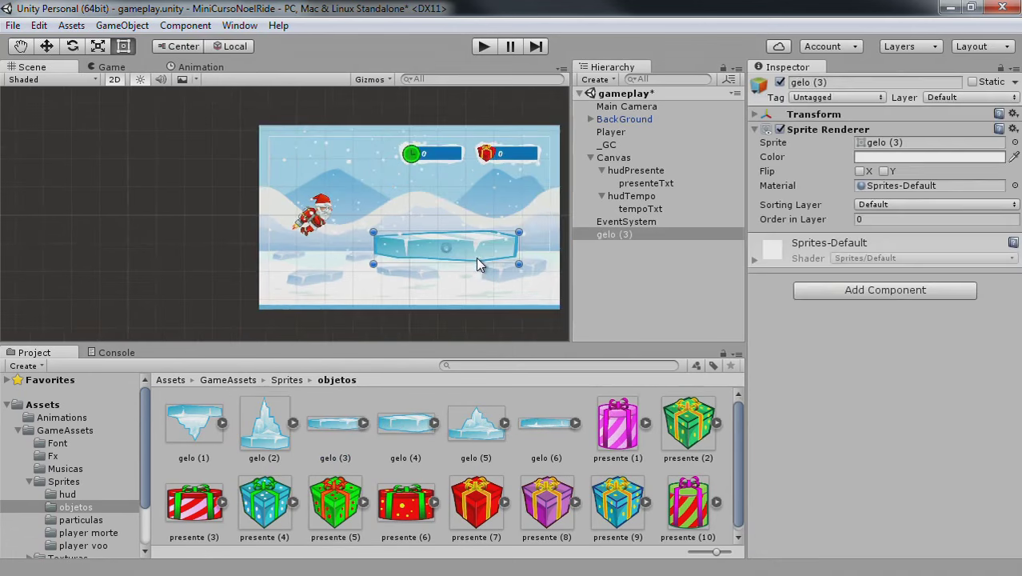
scroll(467, 270, "up", 1)
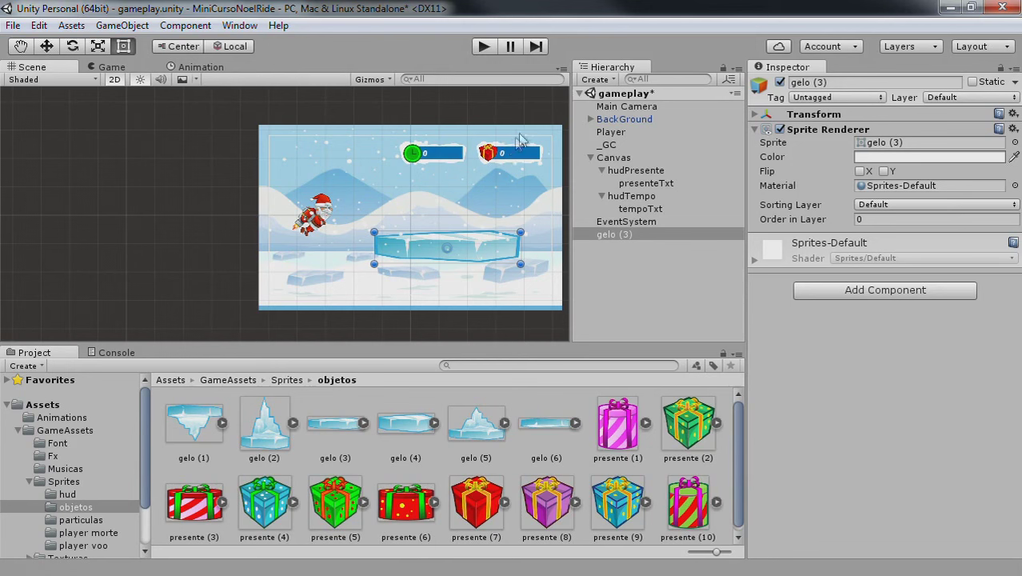
- Shrink the gelo (3) platform with the Scale tool into a smaller, narrower slab
left_click(99, 46)
left_click_drag(446, 248, 450, 282)
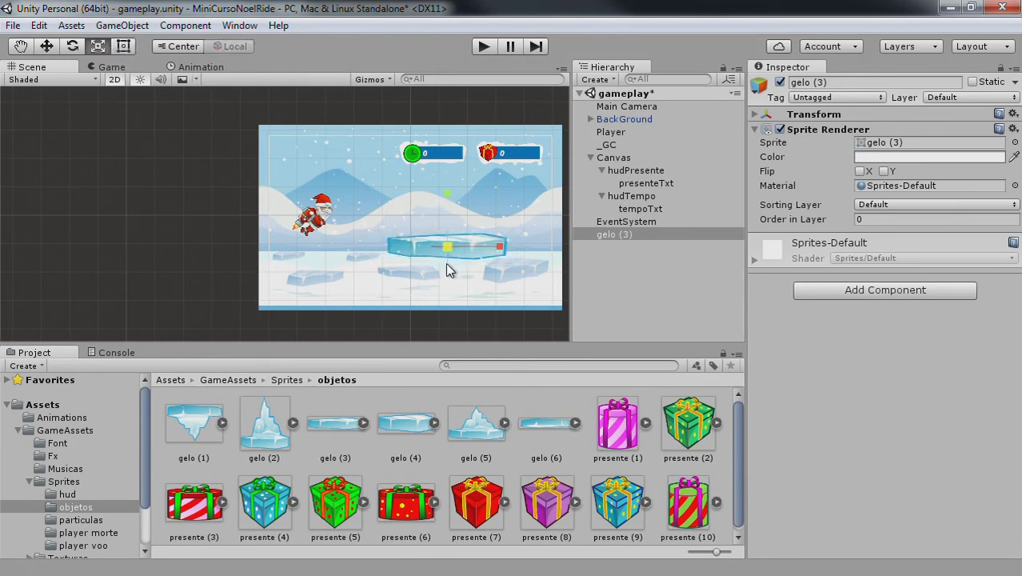
scroll(472, 276, "up", 1)
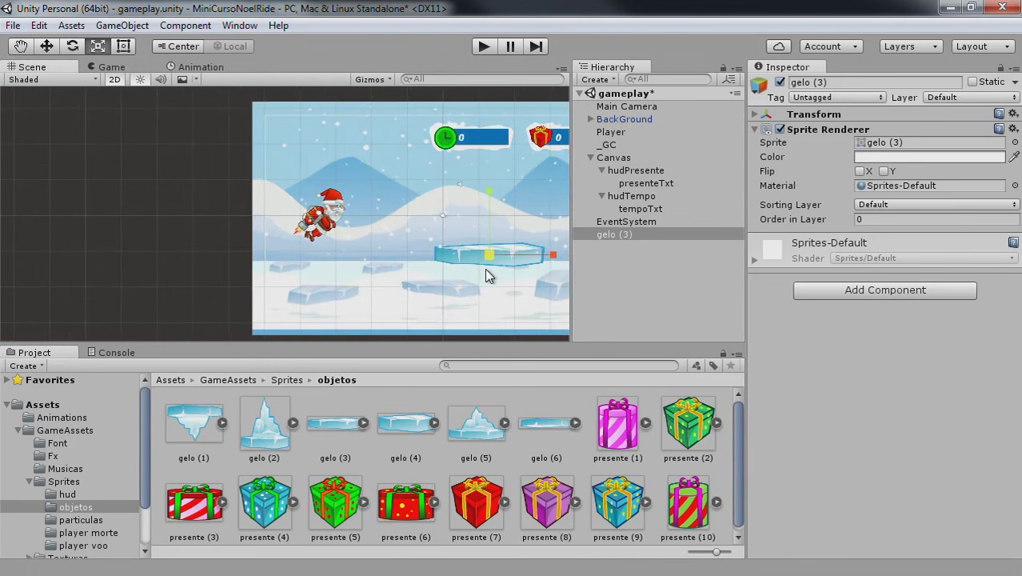
left_click_drag(488, 254, 491, 276)
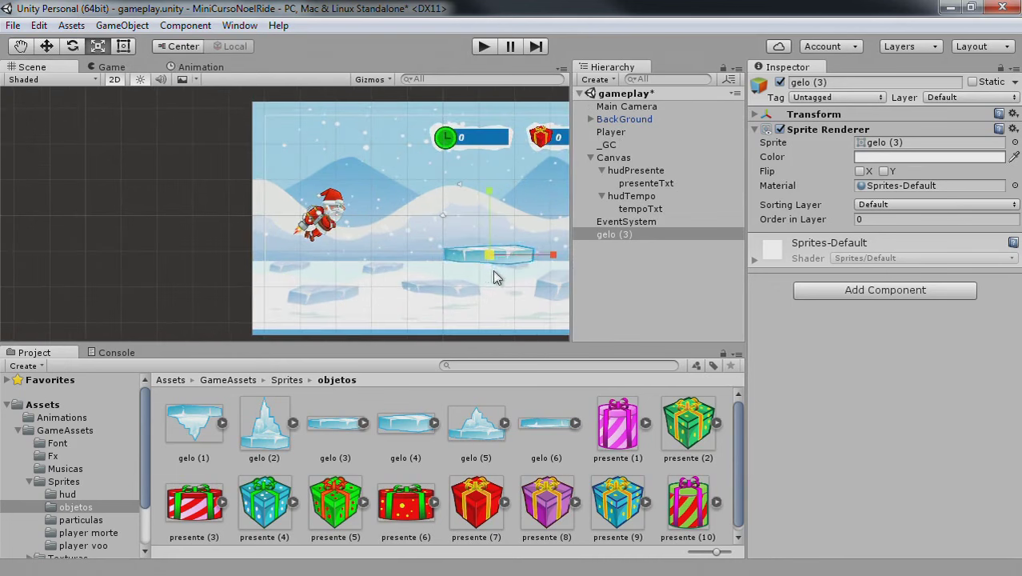
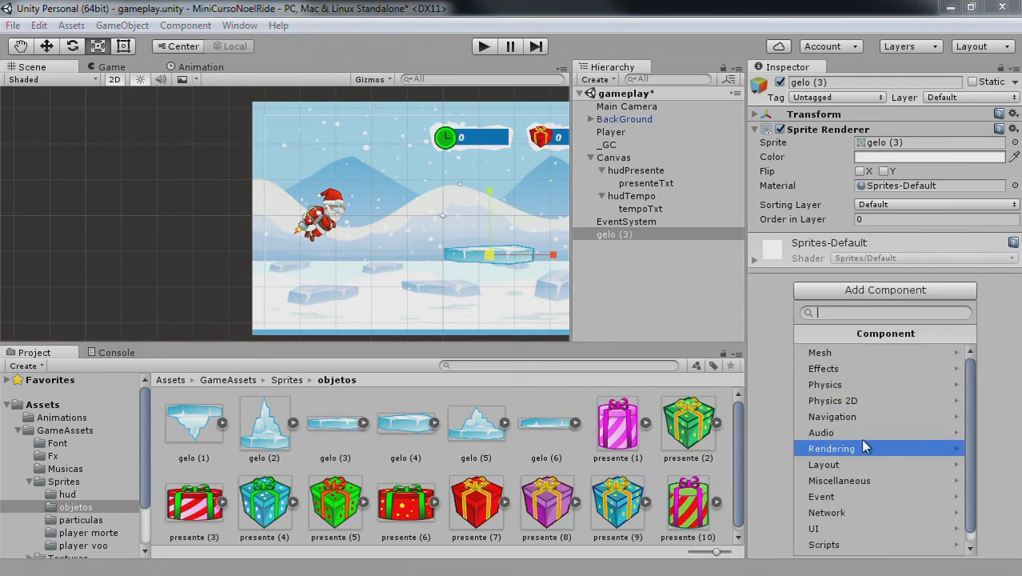
- Add a Box Collider 2D to gelo (3), then run the game to test it
left_click(860, 405)
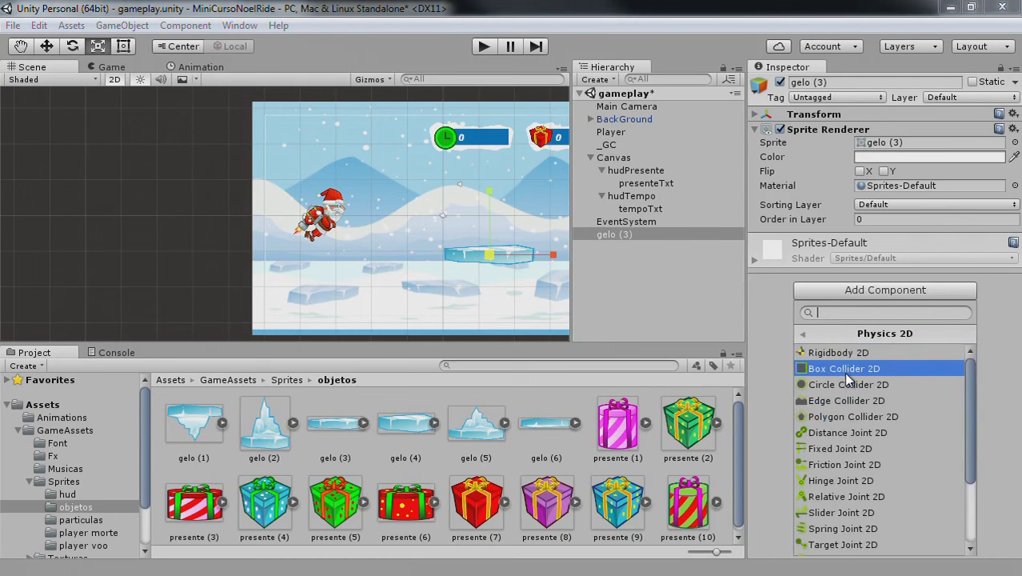
left_click(844, 369)
scroll(468, 291, "up", 2)
middle_click_drag(468, 291, 228, 212)
scroll(369, 229, "up", 2)
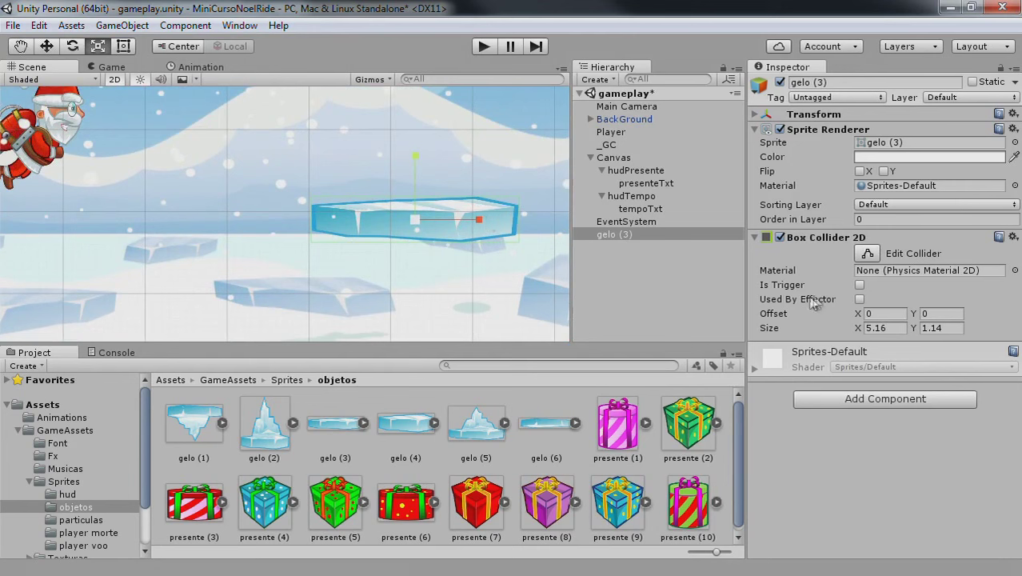
left_click(483, 47)
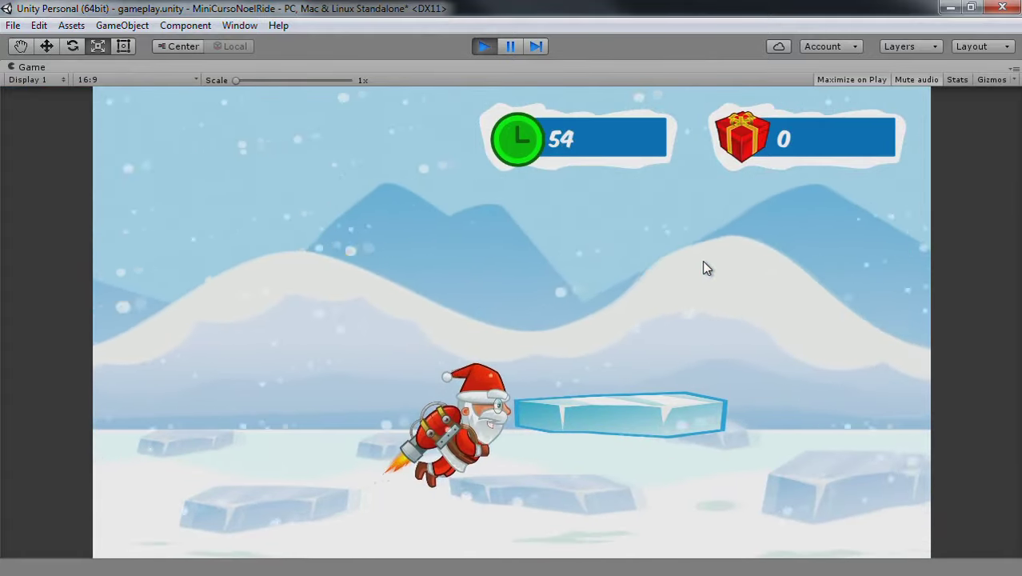
- Fly Santa upward to finish the test, stop play, and open the Prefab folder
left_click(704, 263)
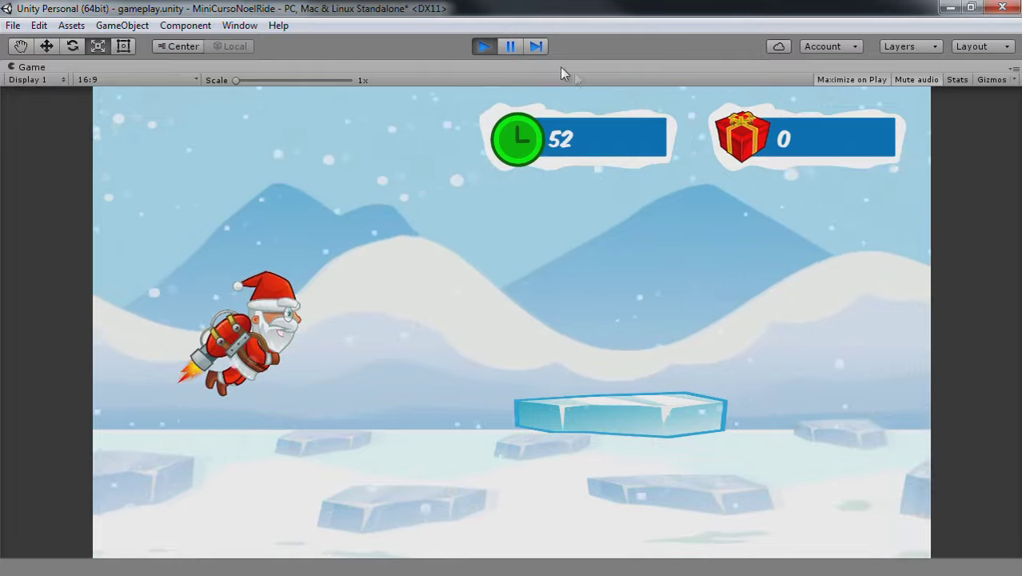
left_click(483, 47)
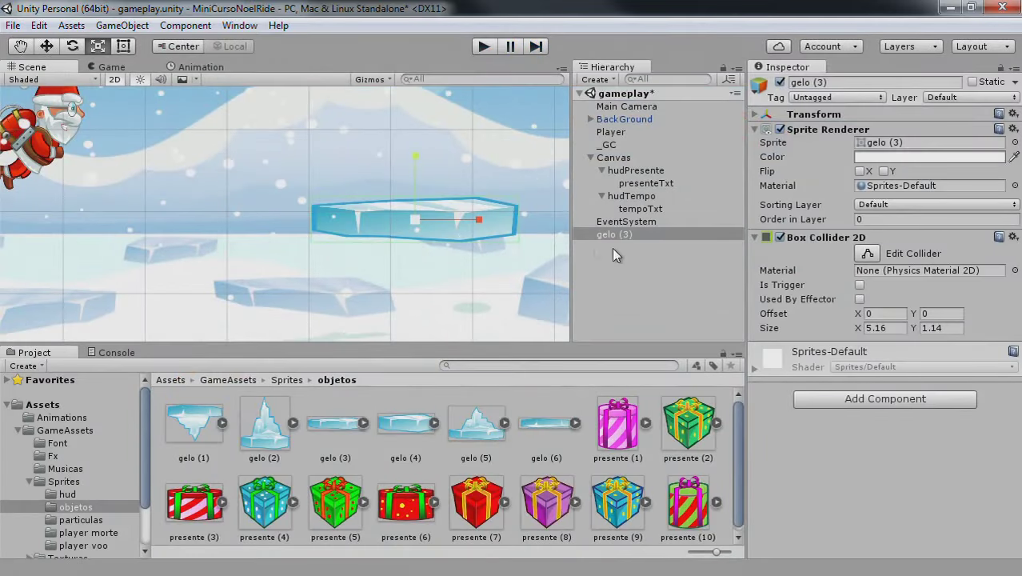
scroll(506, 231, "down", 3)
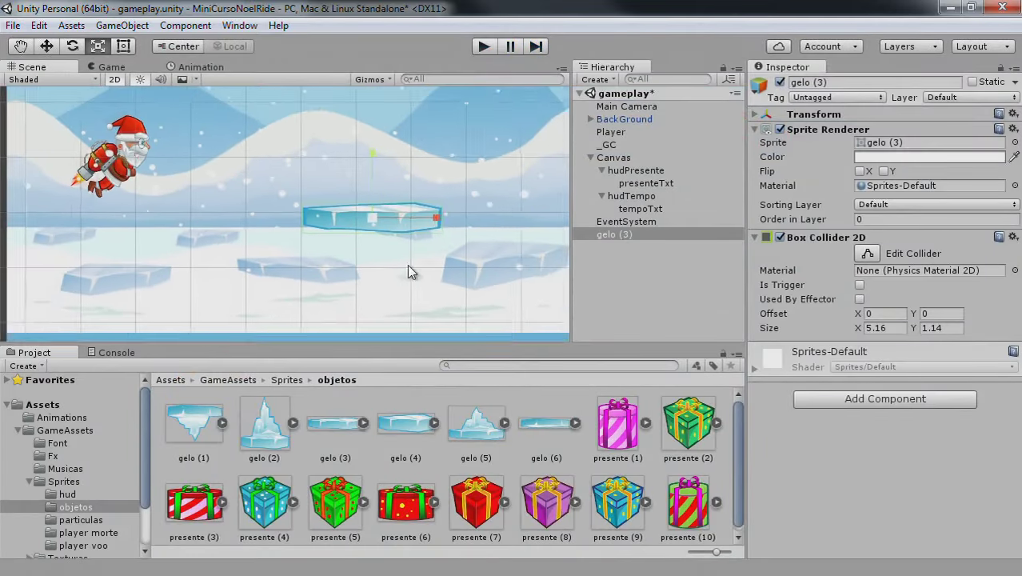
left_click(29, 481)
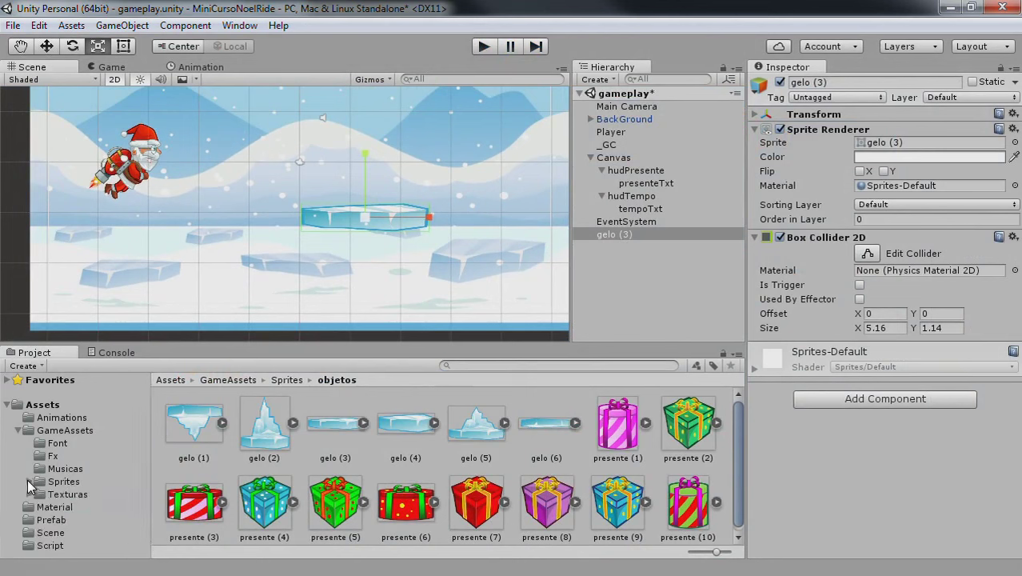
left_click(52, 520)
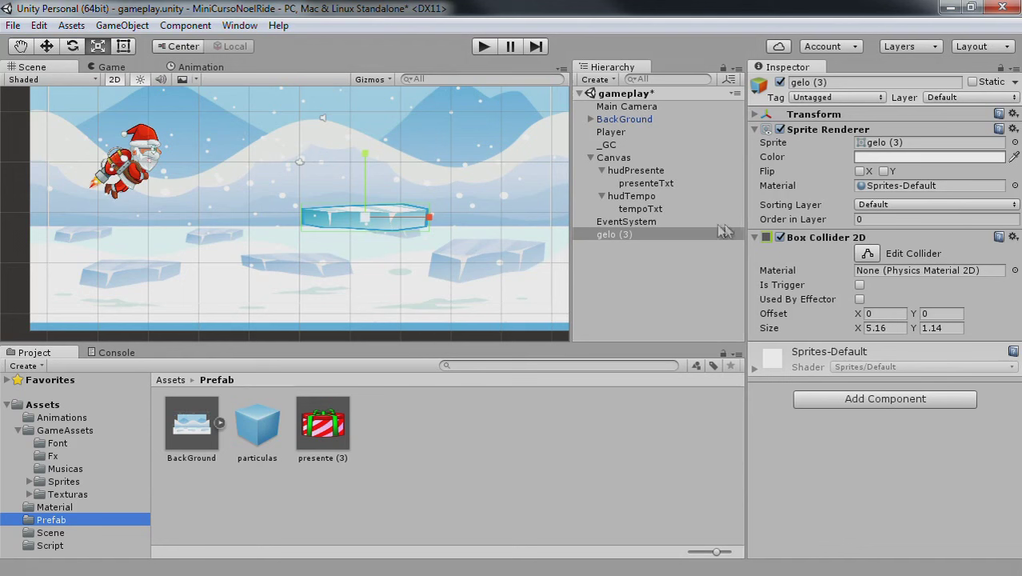
- Save gelo (3) as a prefab in Prefab, delete it from the scene, and open Sprites > objetos
left_click_drag(612, 233, 477, 417)
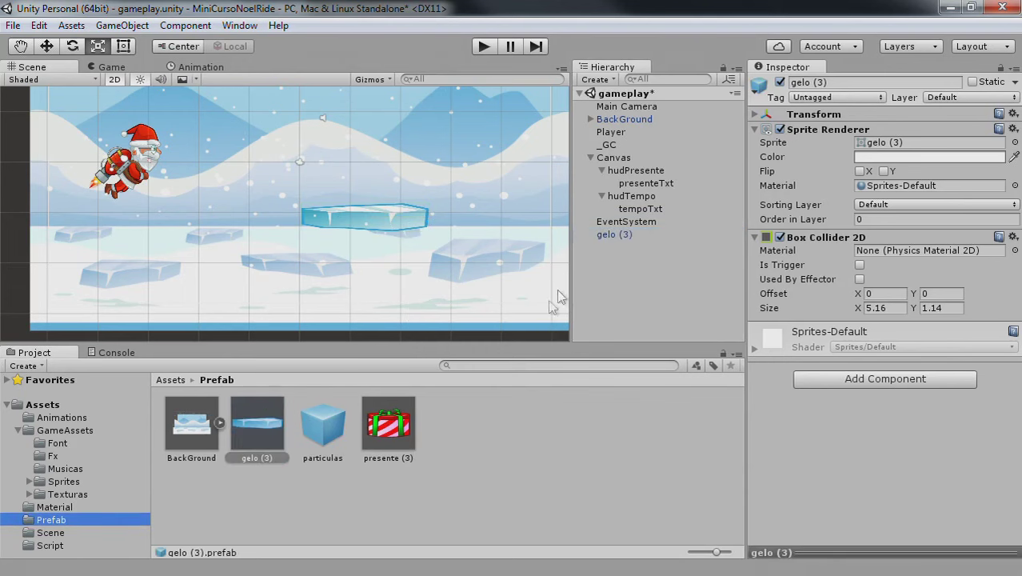
left_click(612, 237)
key("Delete")
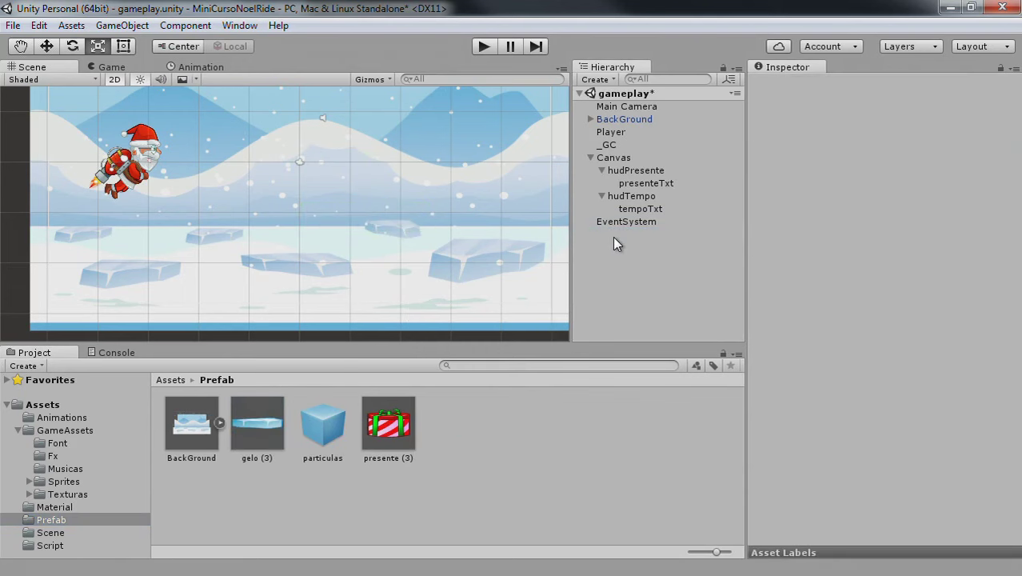
left_click(62, 494)
left_click(62, 481)
double_click(258, 423)
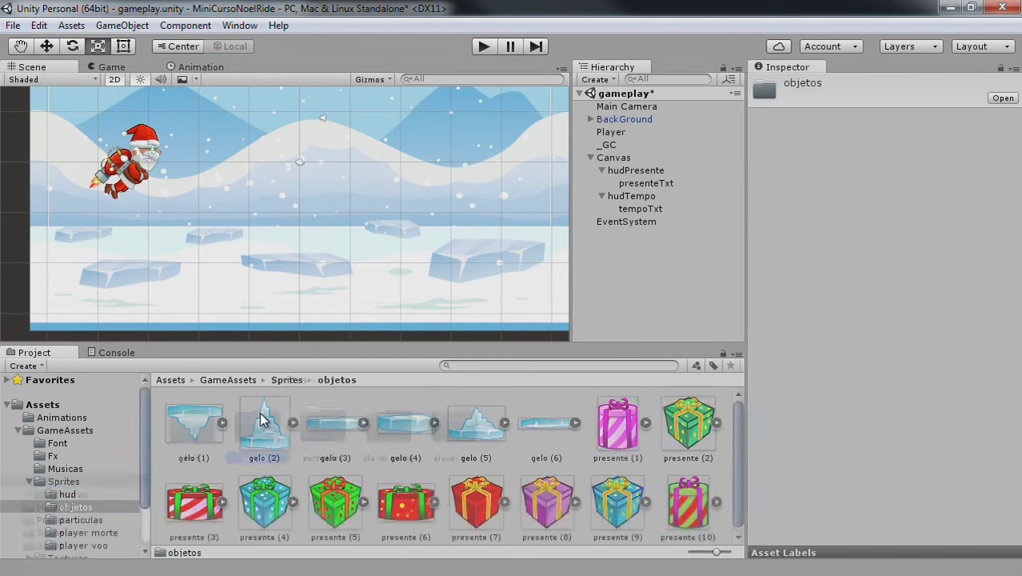
- Place gelo (2) in the scene, scale it down, and add a Polygon Collider 2D
left_click_drag(258, 424, 356, 193)
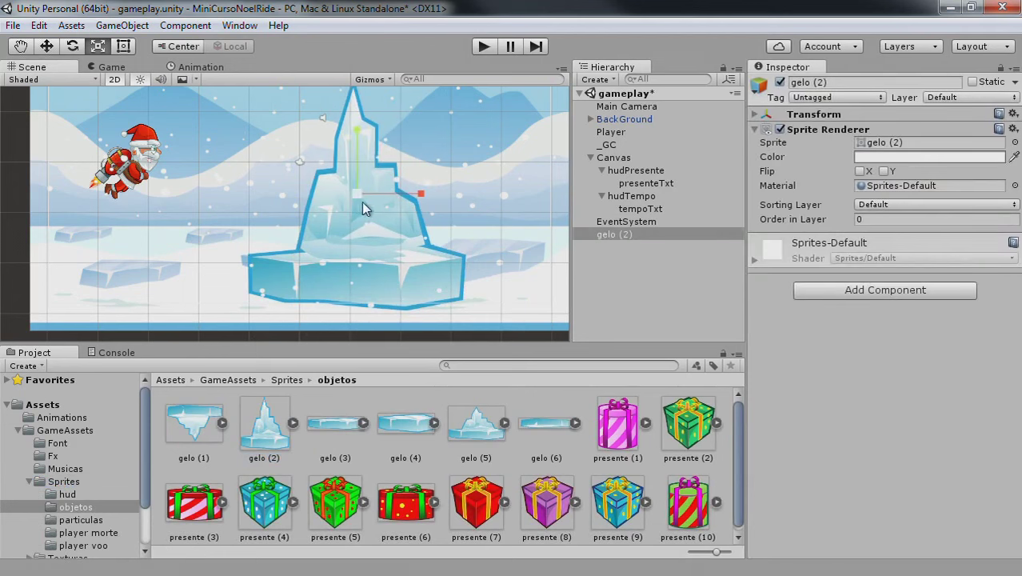
left_click_drag(355, 193, 355, 235)
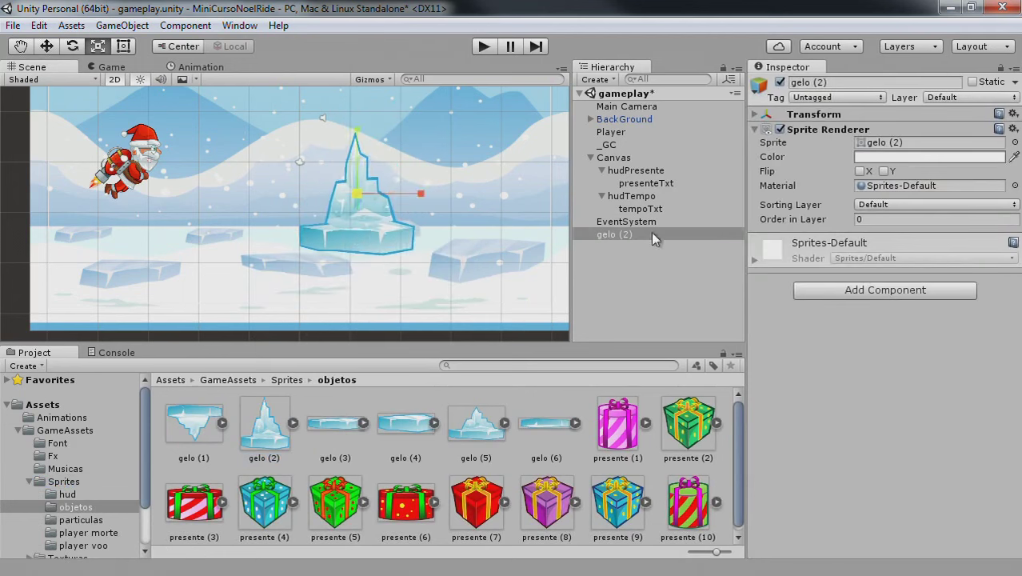
left_click(853, 291)
left_click(869, 404)
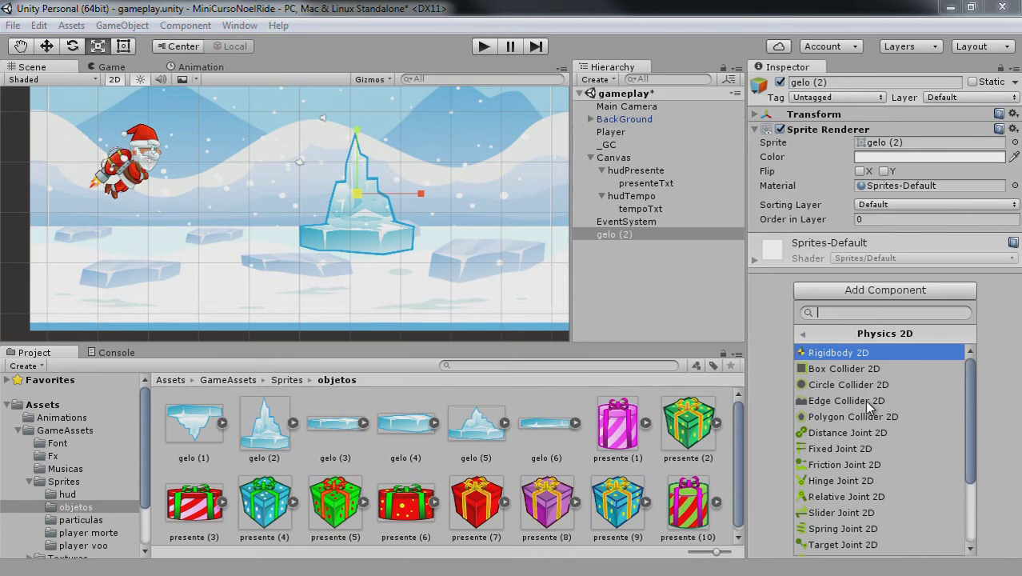
left_click(863, 417)
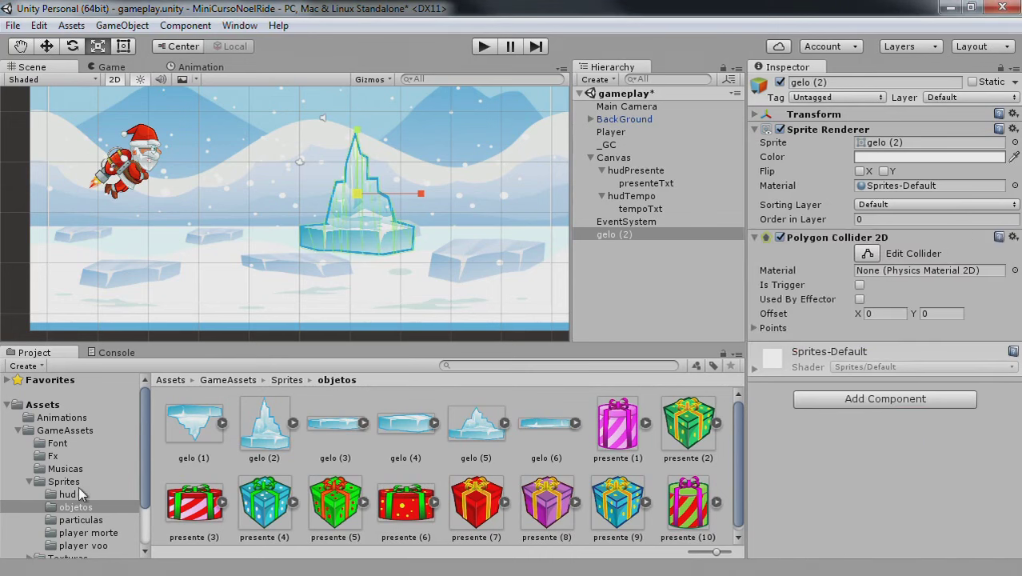
- Drag gelo (2) from the Hierarchy into the Prefab folder to make it a prefab
scroll(68, 480, "down", 3)
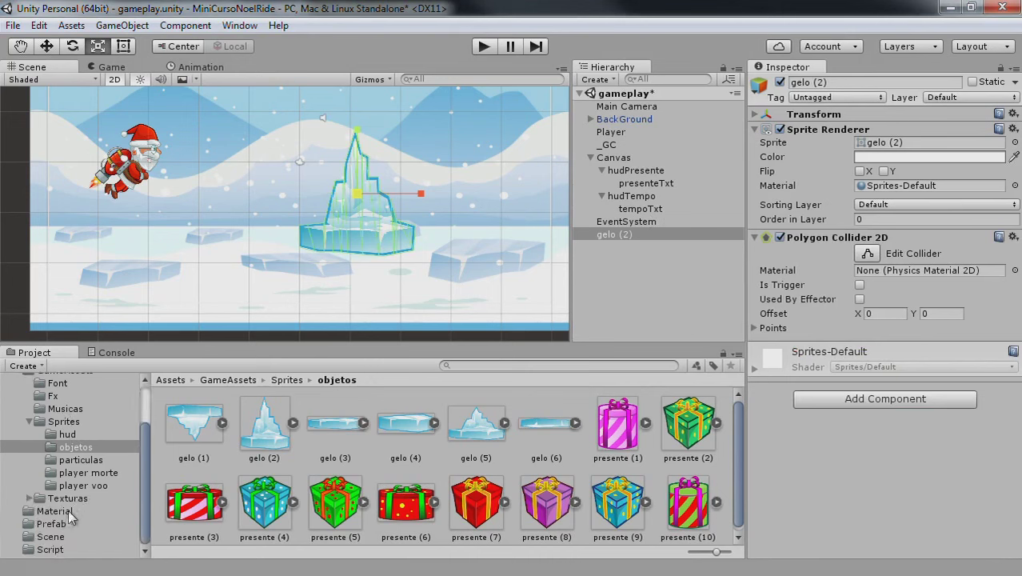
left_click(64, 525)
left_click_drag(638, 236, 502, 440)
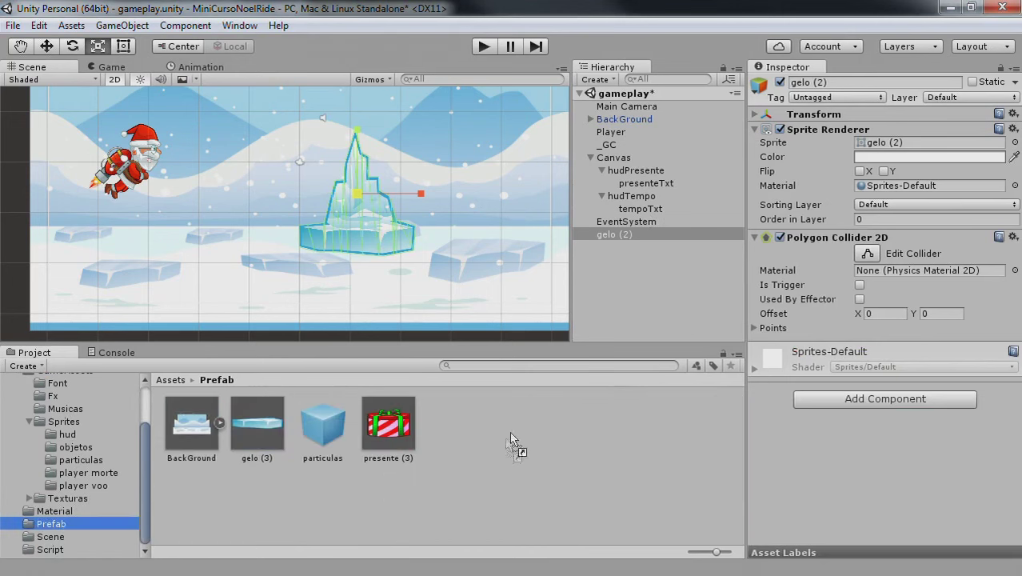
- Delete the gelo (2) object from the scene and run the game
left_click(614, 237)
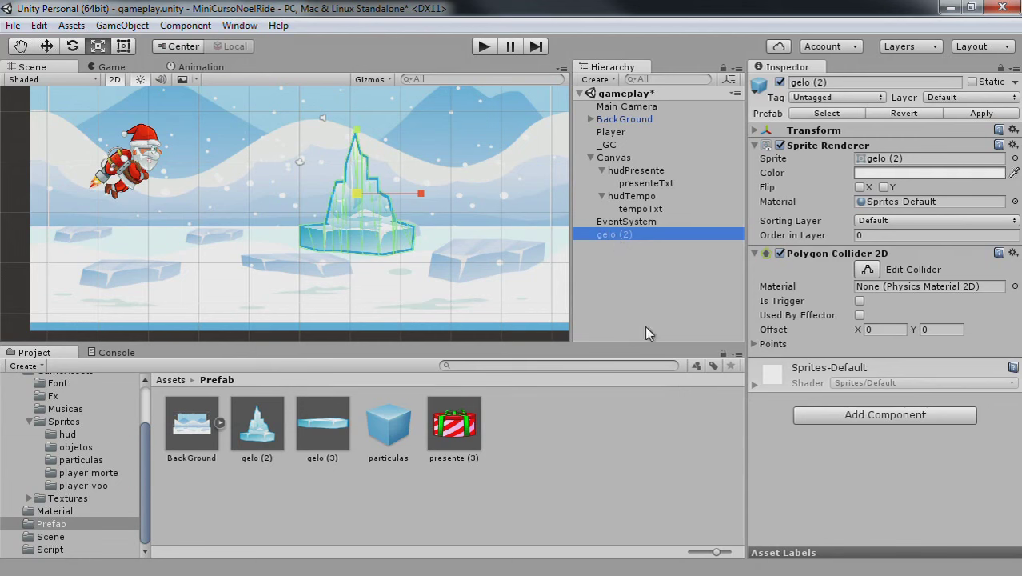
key("Delete")
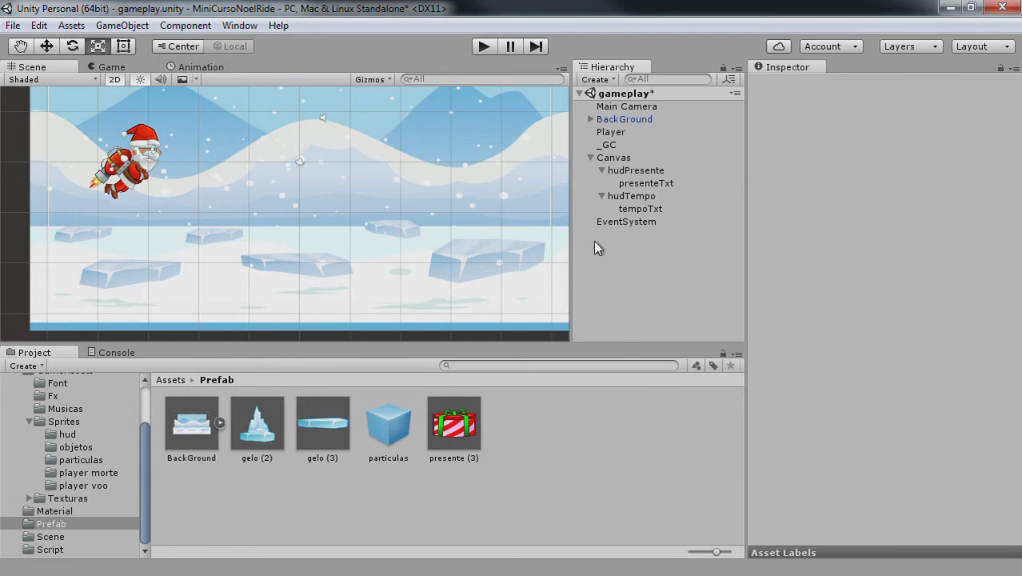
left_click(484, 47)
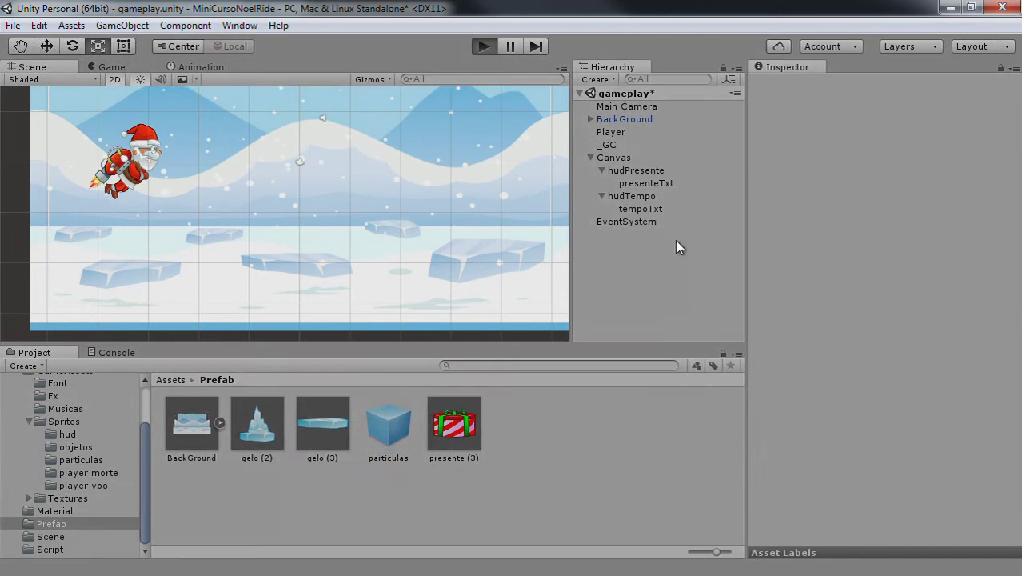